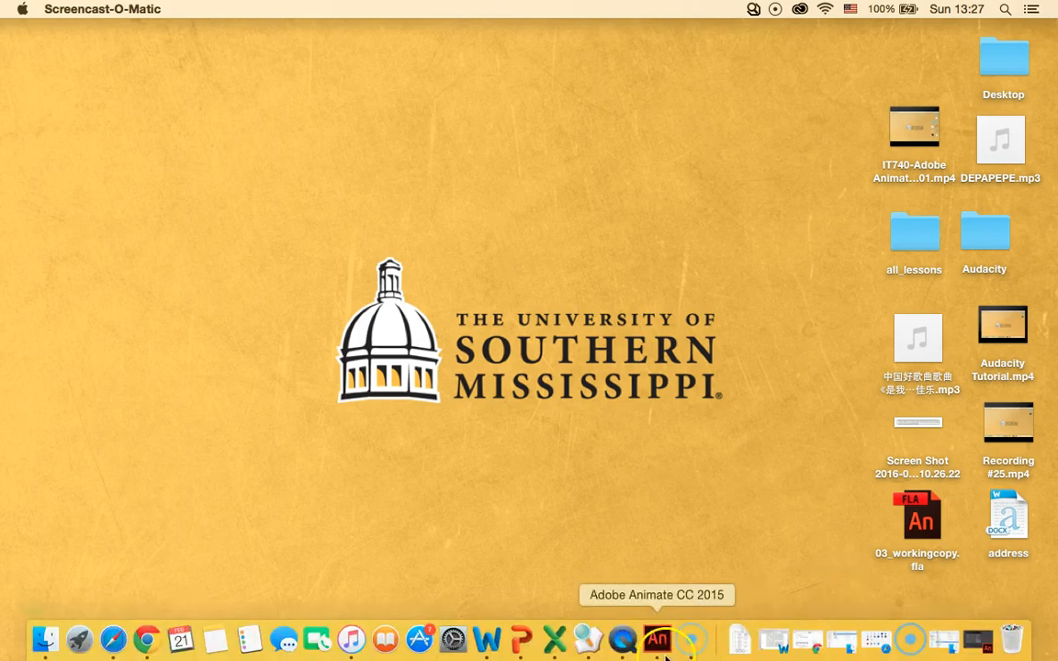
Switch to Adobe Animate and create a new ActionScript 3.0 document 600 px wide and 450 px high
left_click(671, 640)
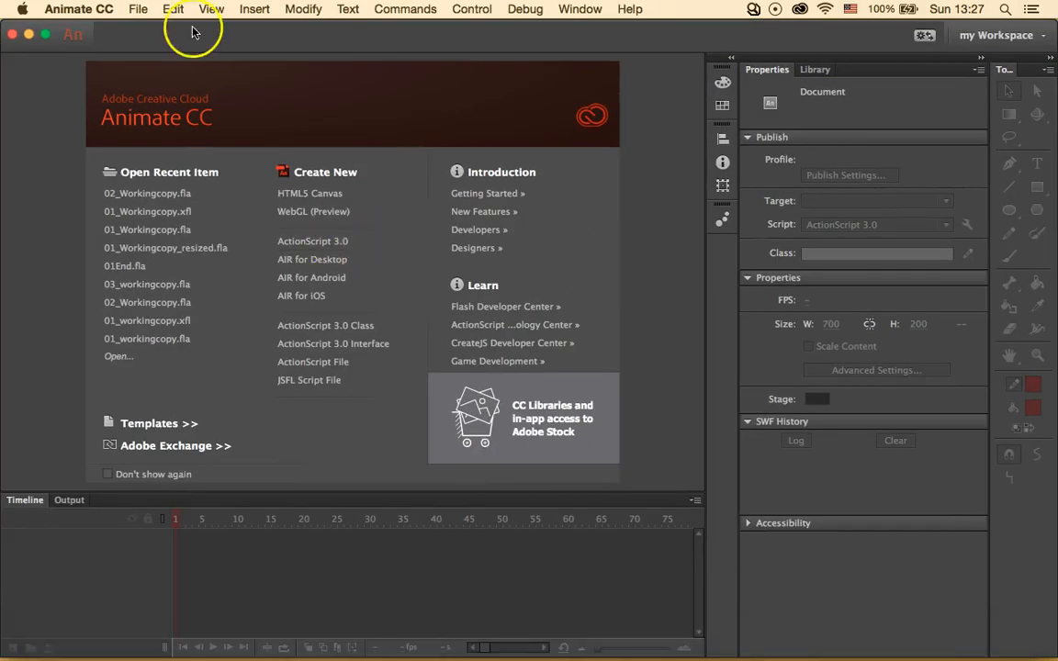
left_click(138, 9)
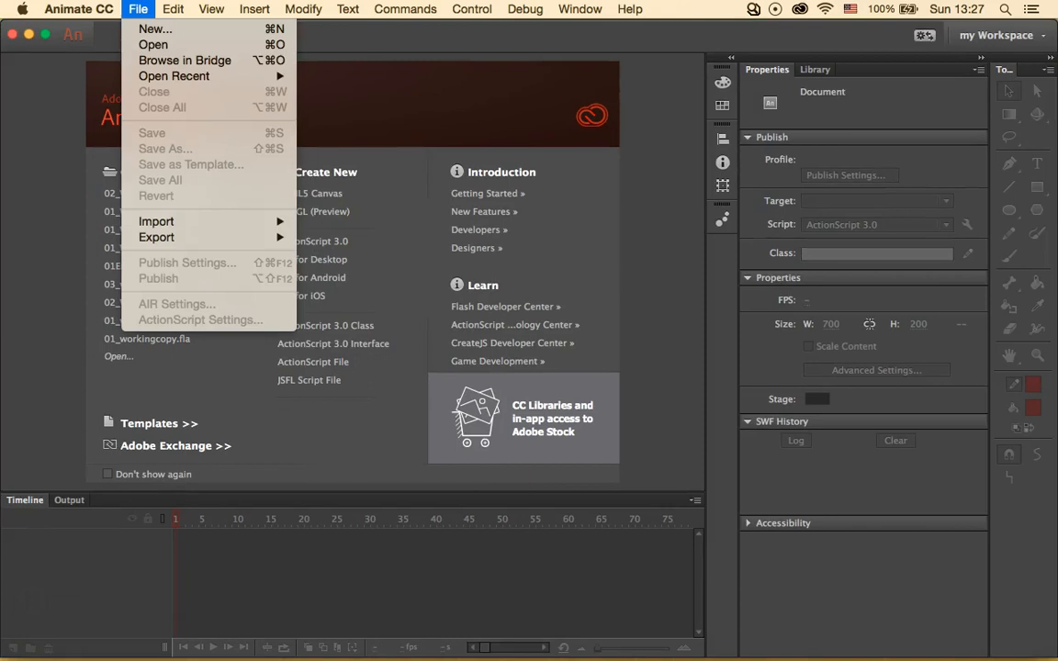
left_click(155, 28)
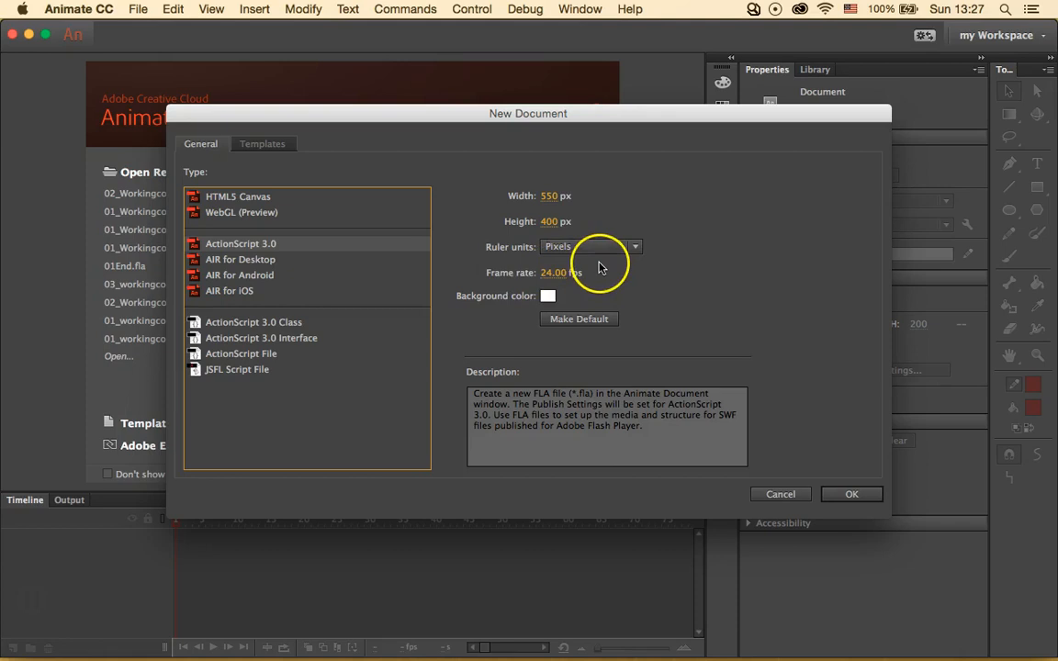
left_click(551, 196)
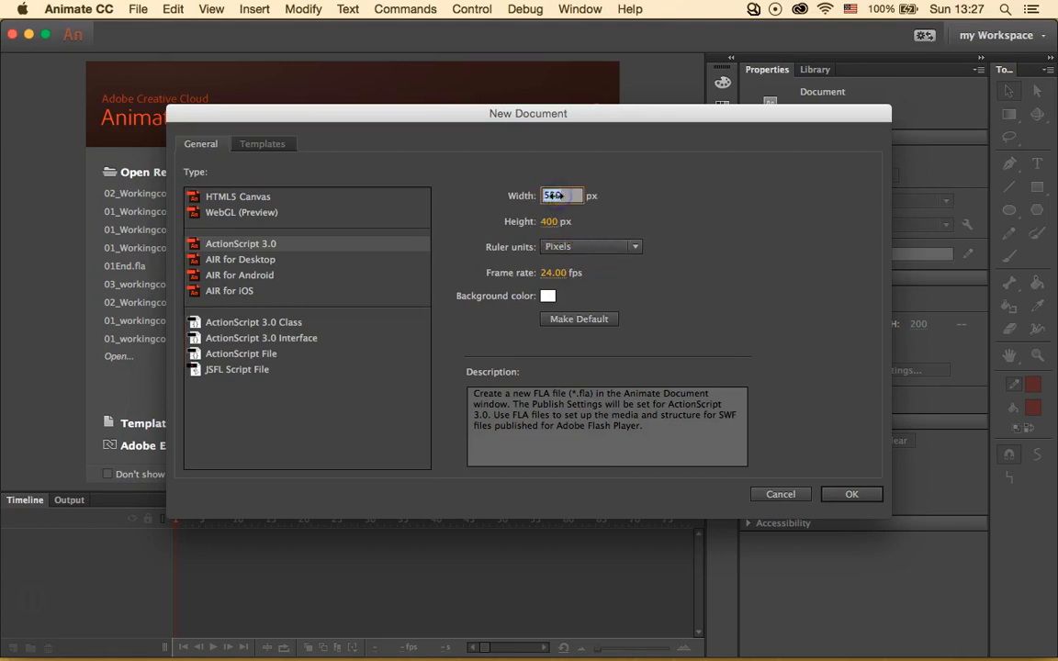
type("600")
left_click(549, 221)
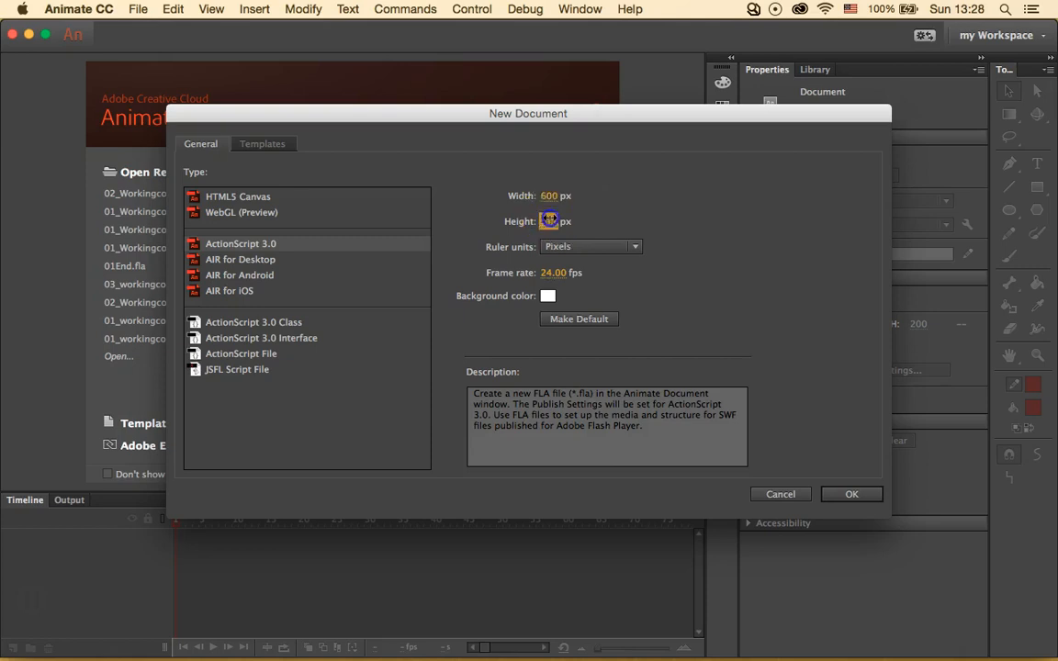
type("450")
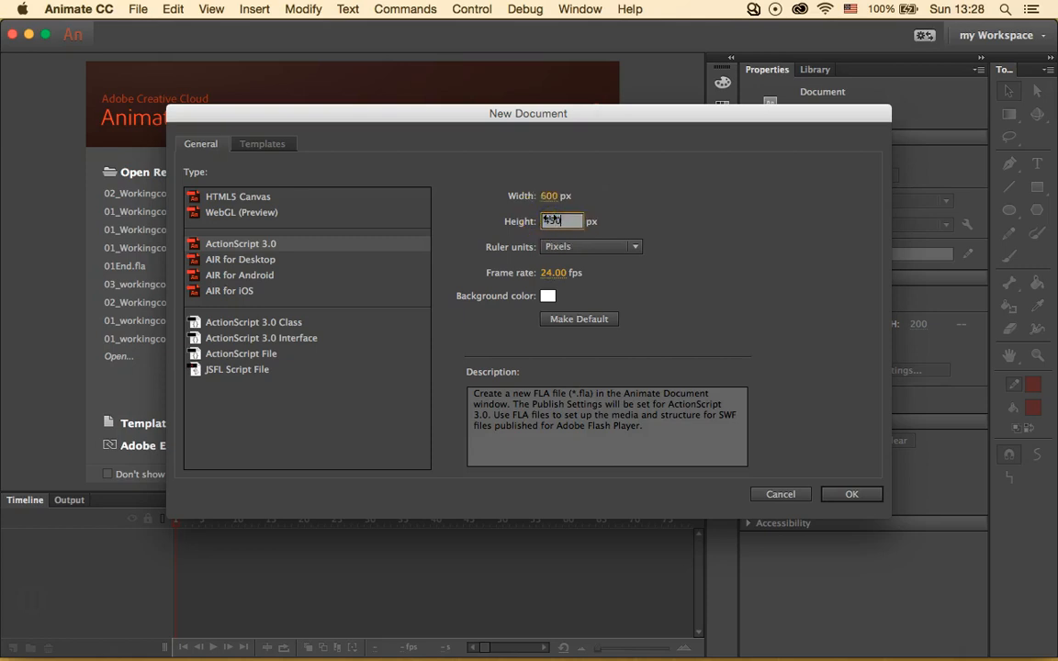
left_click(645, 219)
left_click(852, 495)
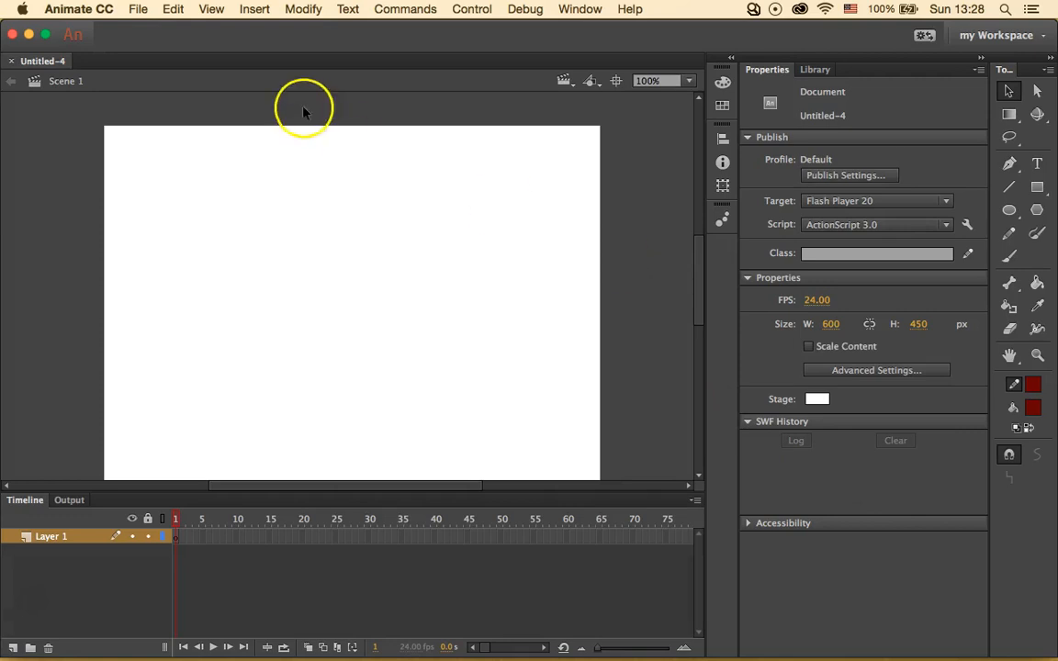
Save the new document as 03_Workingcopy in the 01End folder, in Animate Document (*.fla) format
left_click(138, 9)
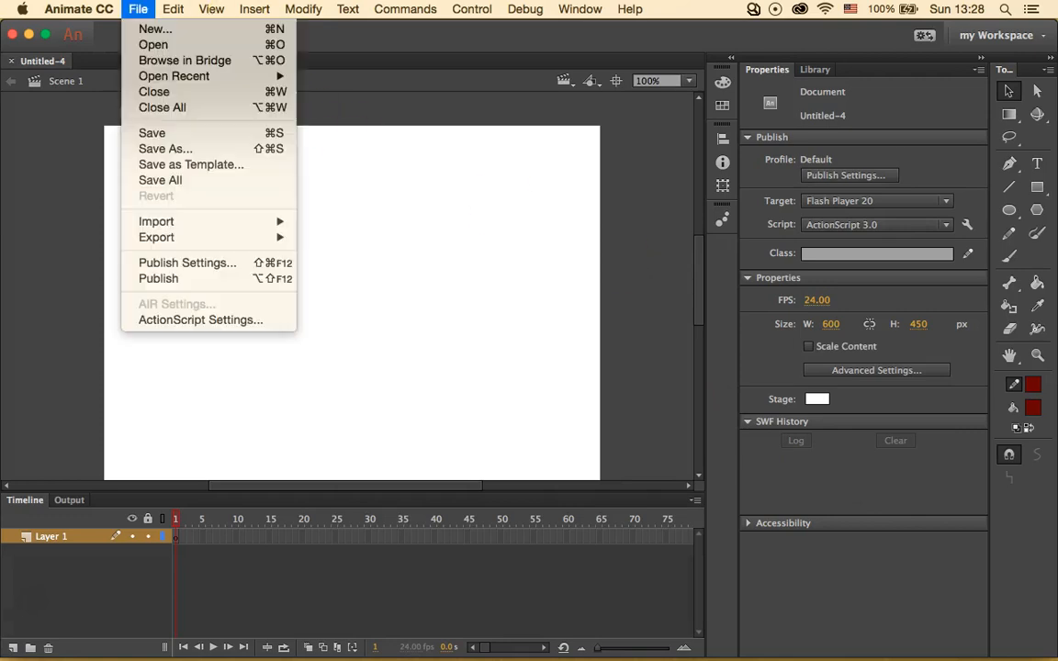
left_click(187, 133)
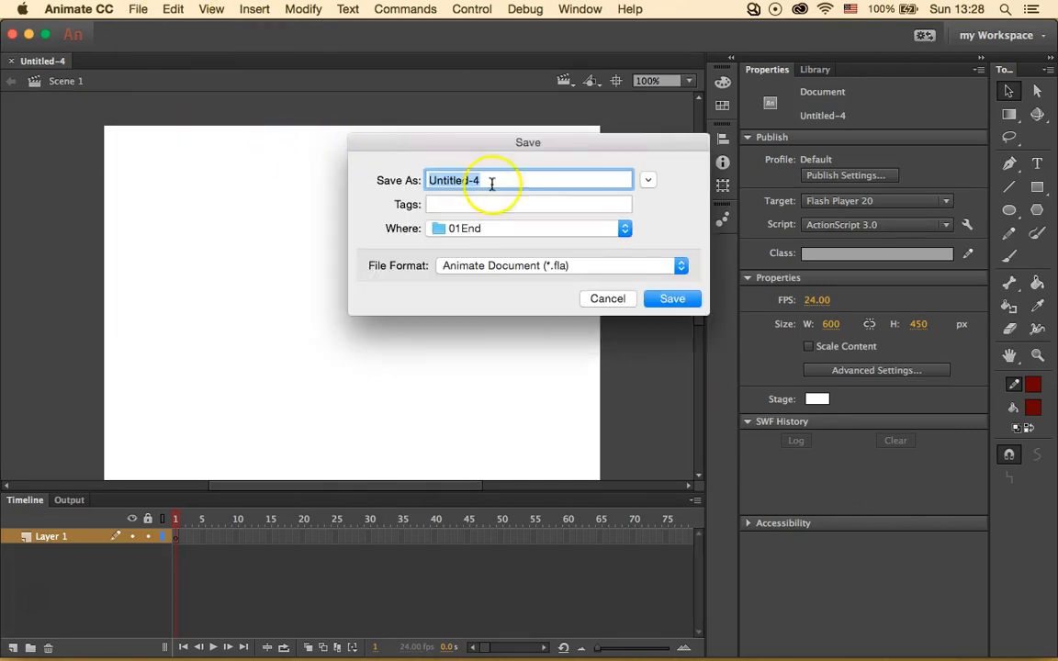
type("03_Work")
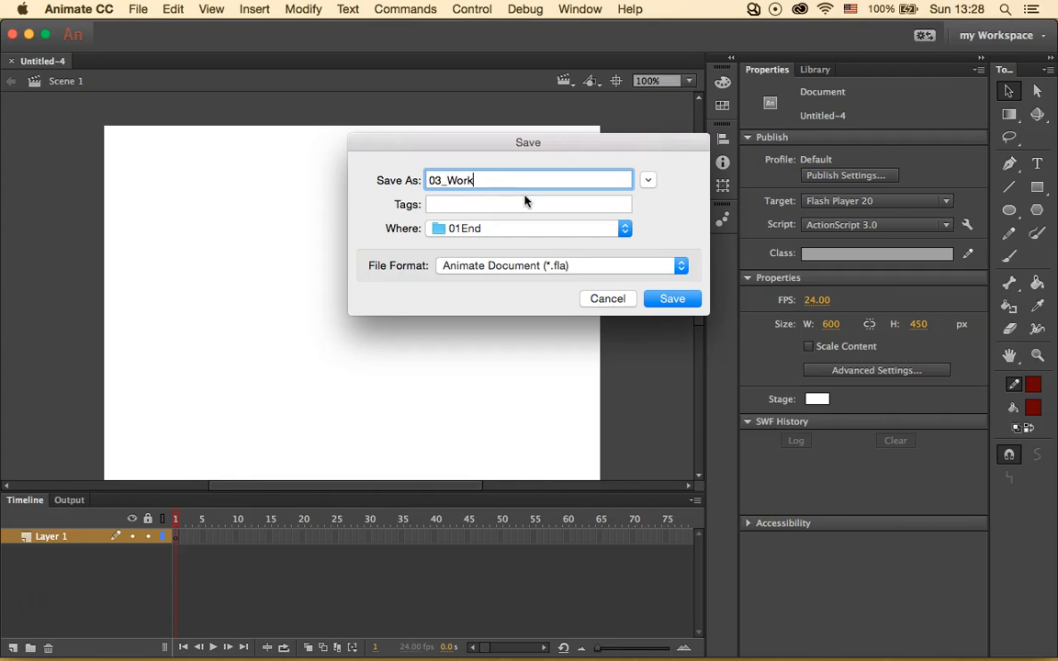
type("ingcopy")
left_click(674, 300)
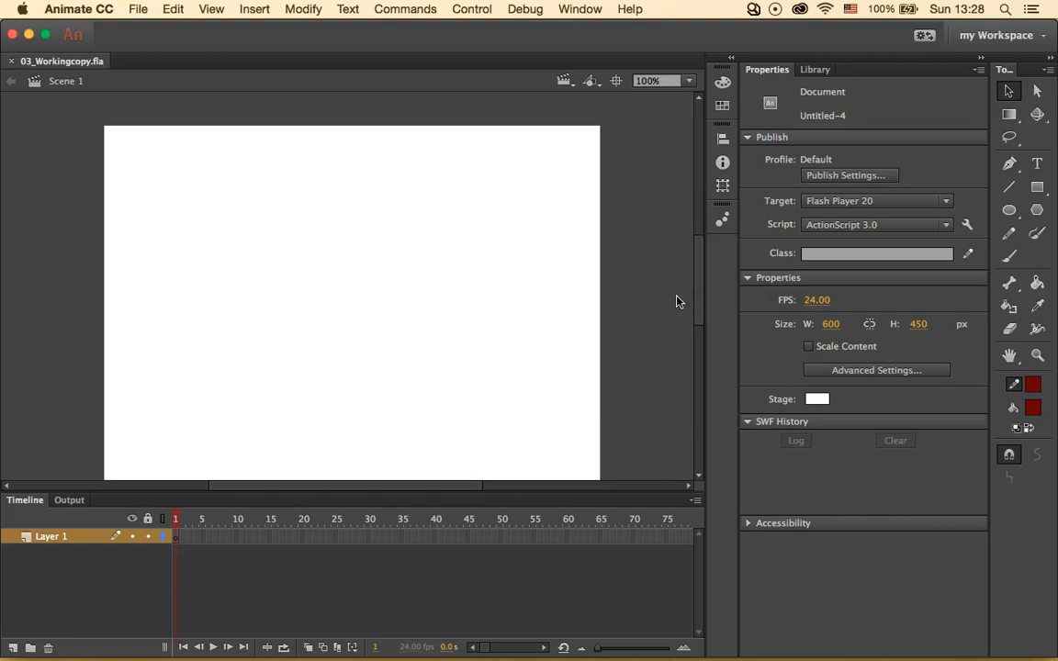
Start an import to the stage and browse to the 03Start folder inside all_lessons, Lesson03
left_click(138, 10)
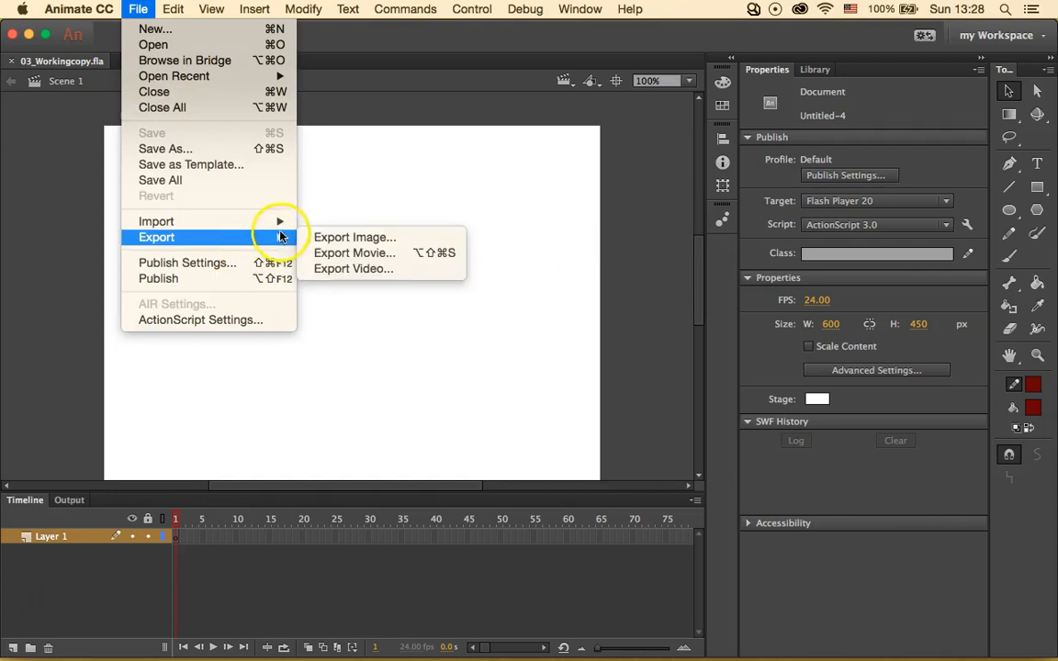
mouse_move(287, 227)
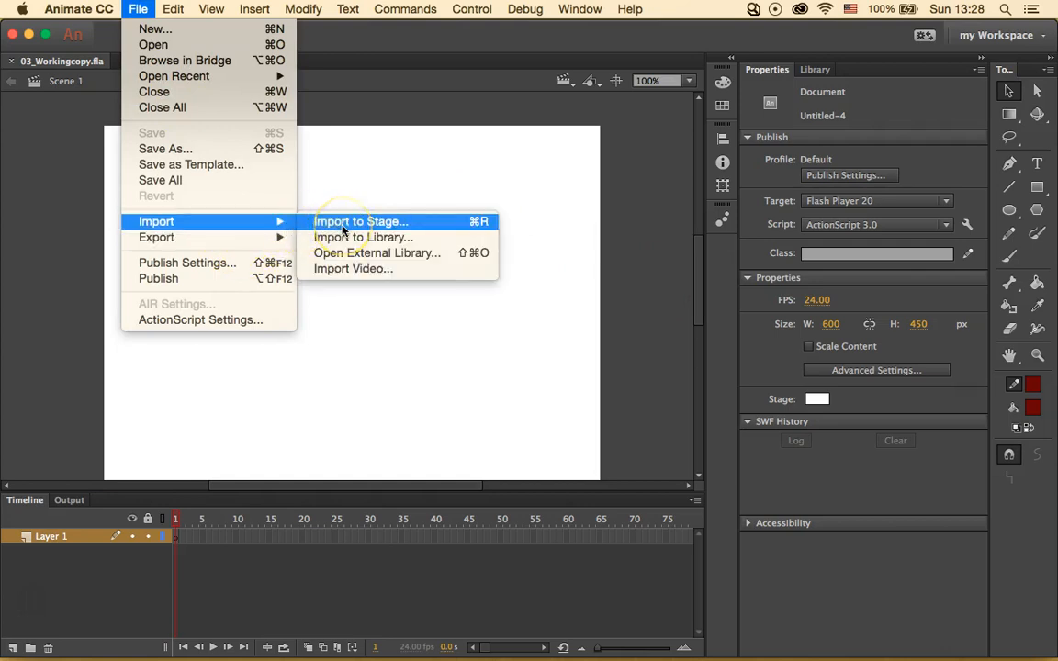
left_click(343, 224)
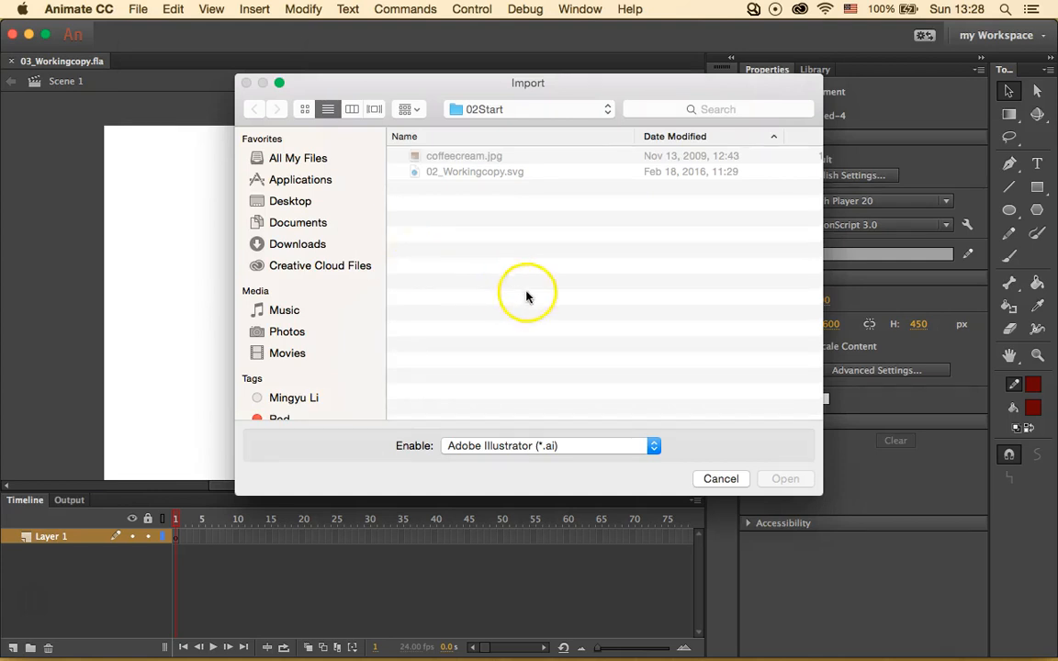
left_click(581, 109)
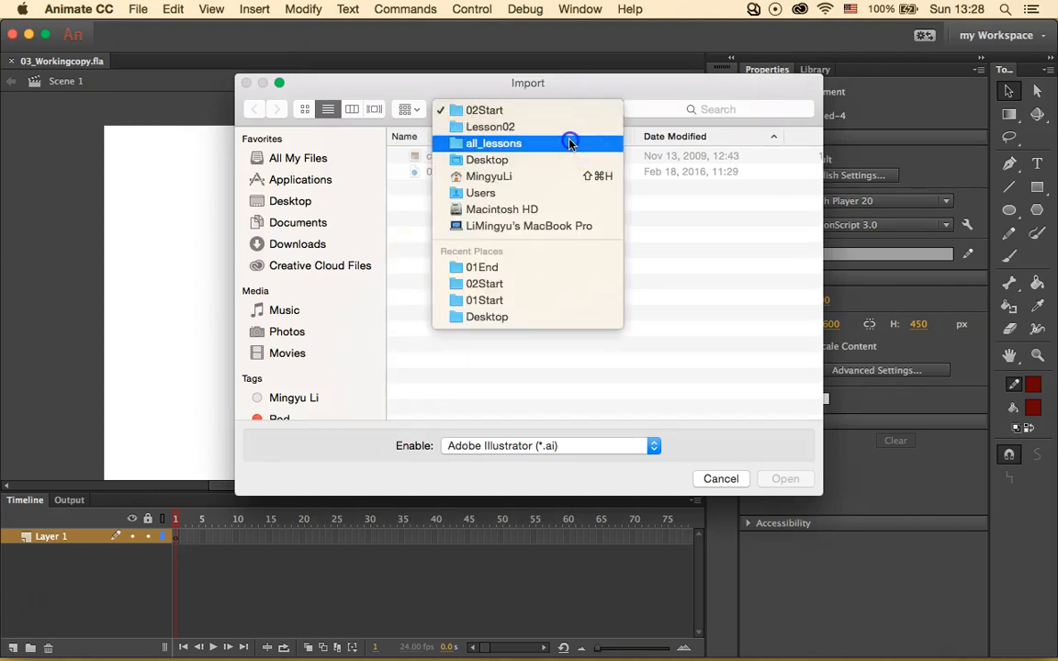
left_click(569, 143)
double_click(475, 183)
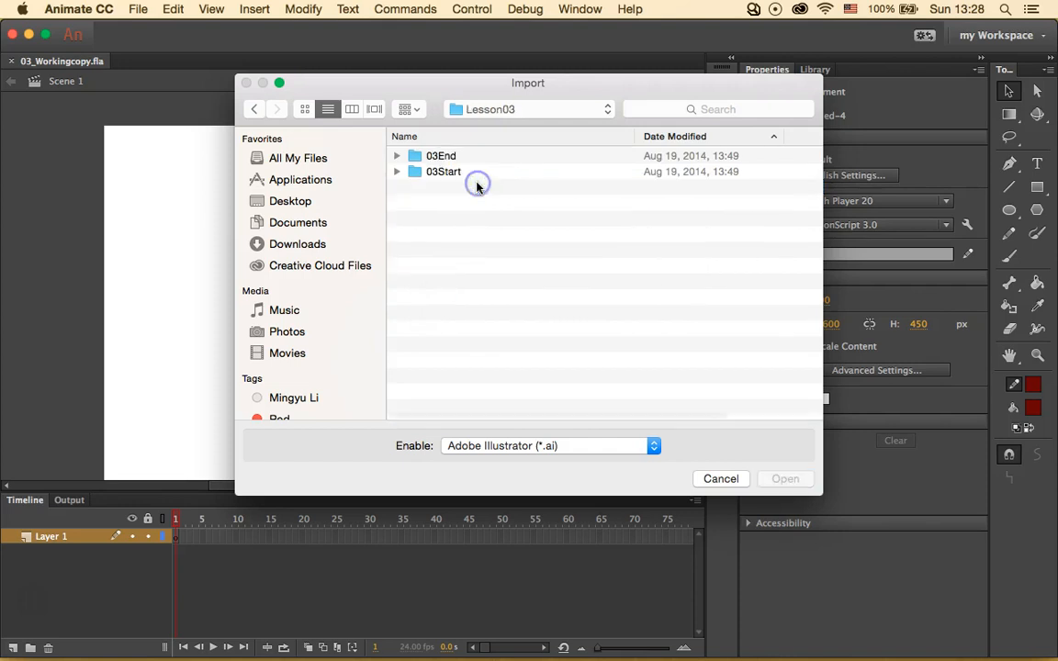
double_click(450, 155)
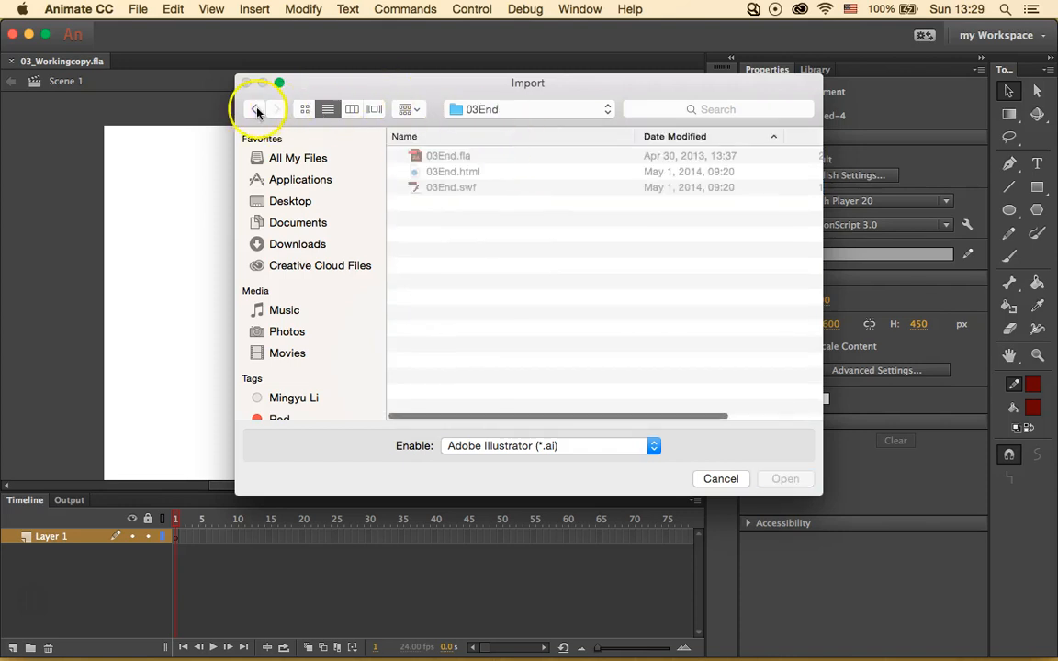
left_click(256, 109)
double_click(460, 171)
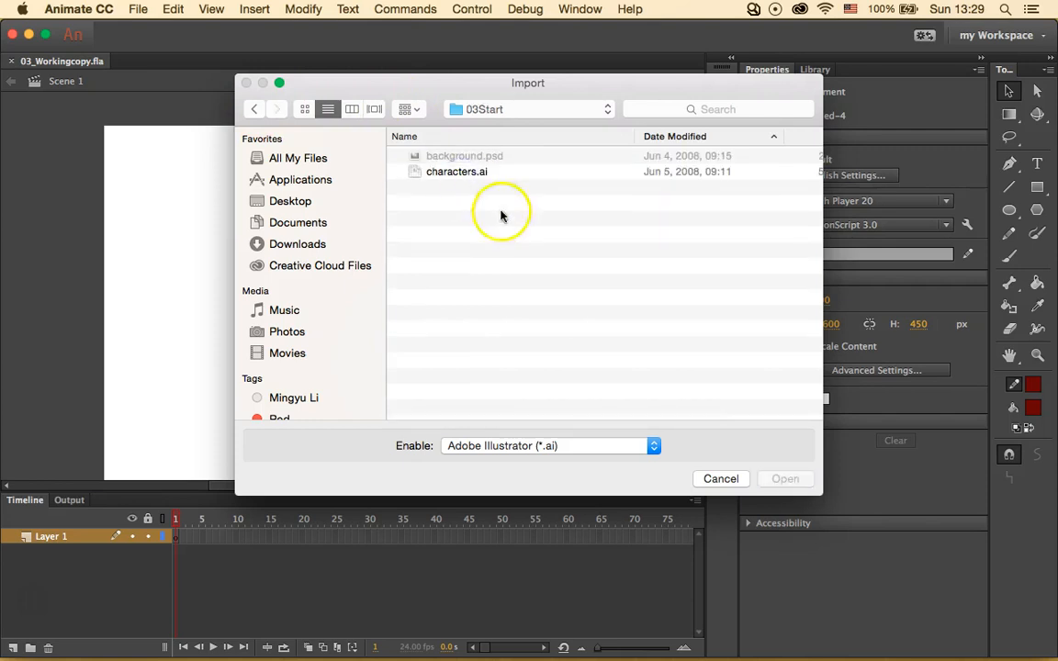
Import characters.ai to the stage with editable paths and effects, editable text, and its layers converted to Animate layers
left_click(492, 172)
left_click(799, 486)
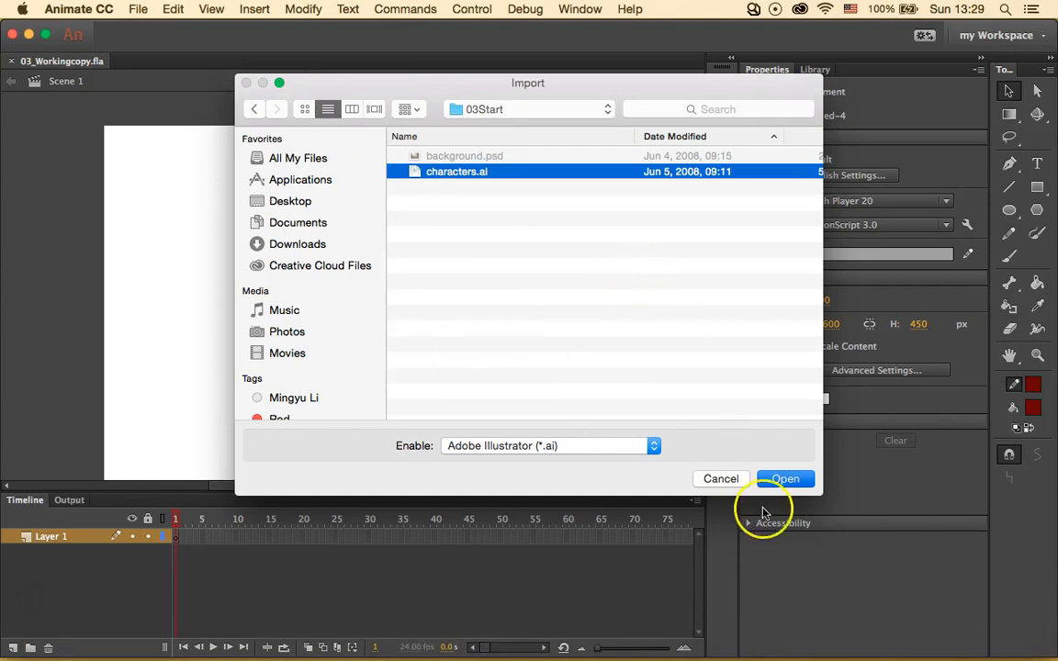
key("Return")
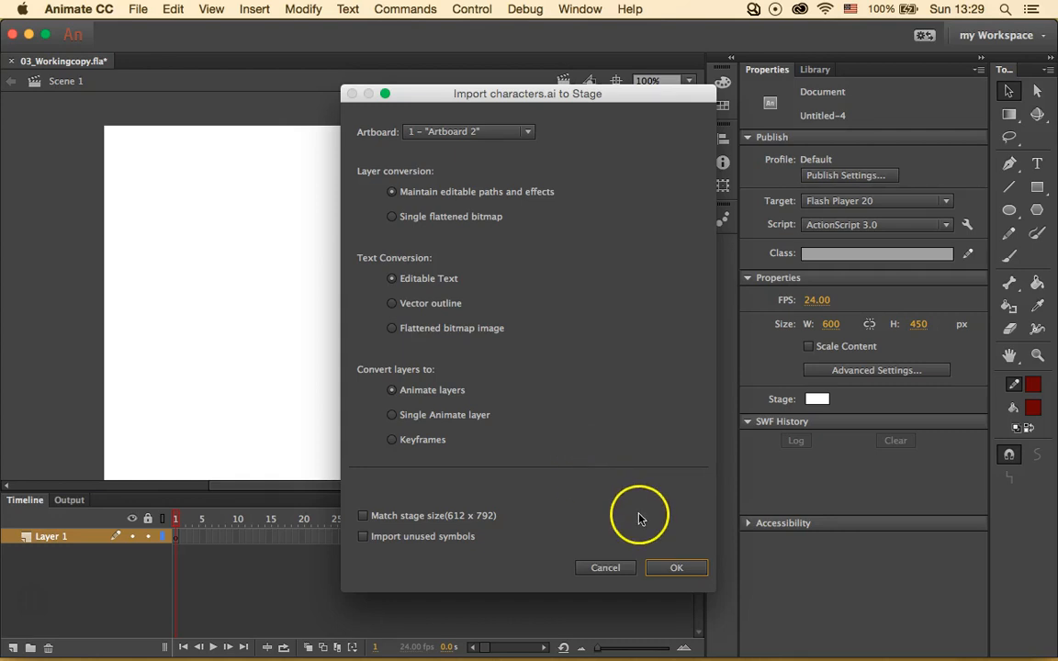
left_click(676, 568)
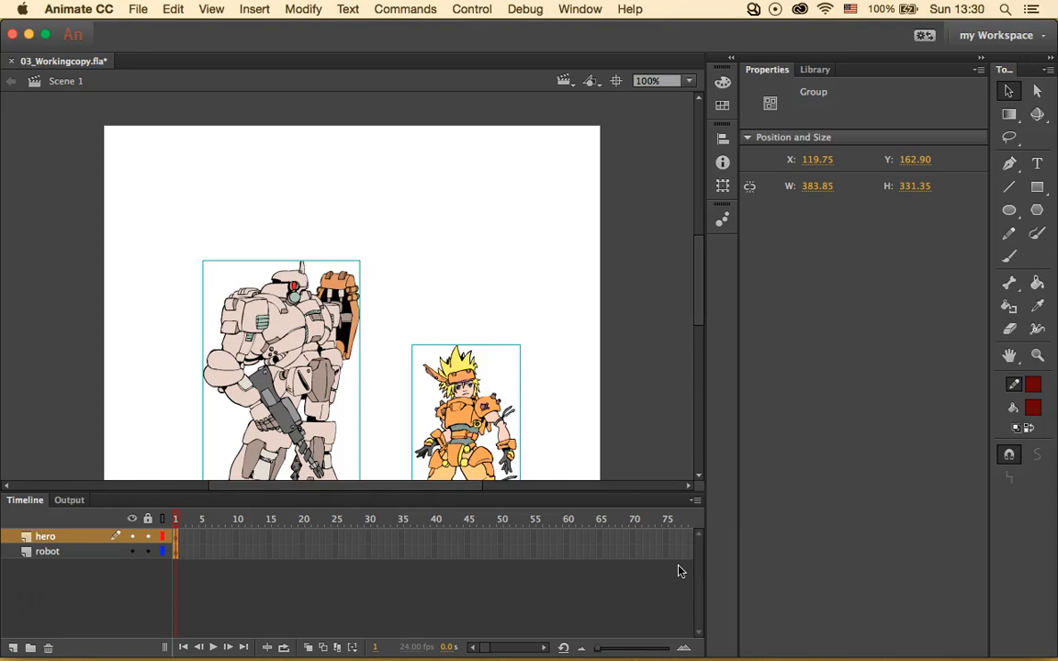
left_click(578, 346)
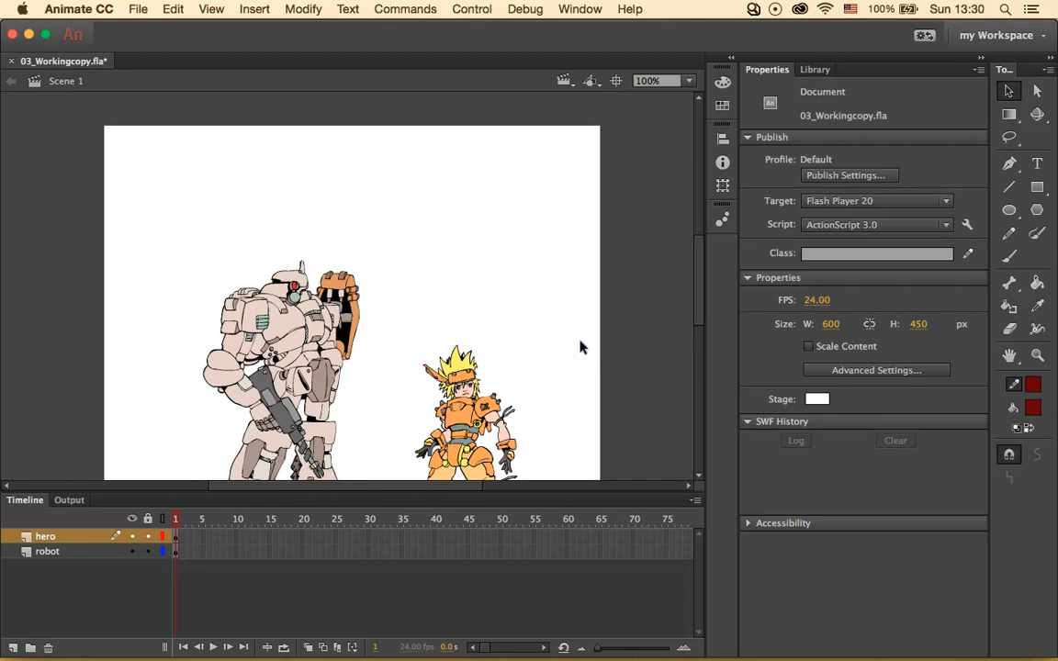
Convert the yellow-haired hero group to a movie clip symbol named hero and show the document's library
left_click(525, 367)
left_click(432, 352)
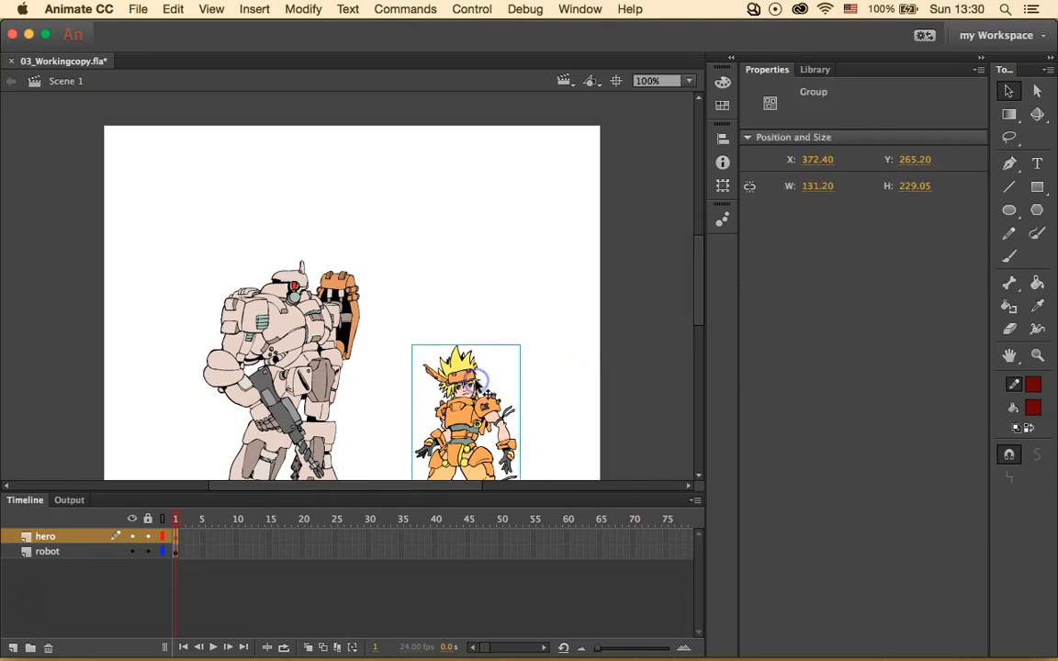
left_click(354, 193)
left_click(303, 9)
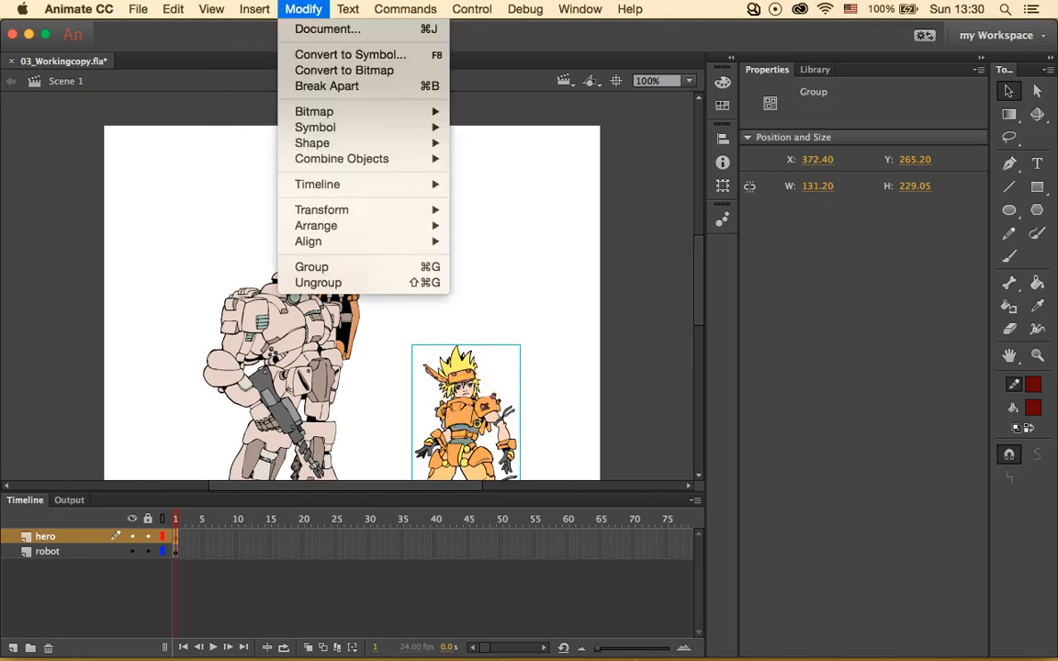
left_click(430, 53)
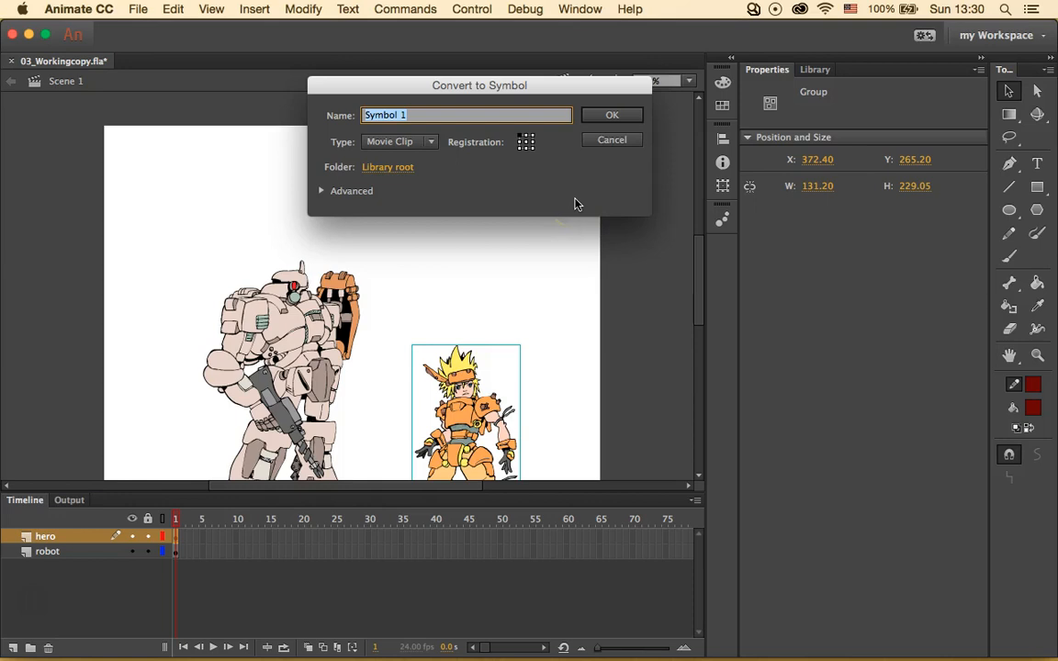
type("hero")
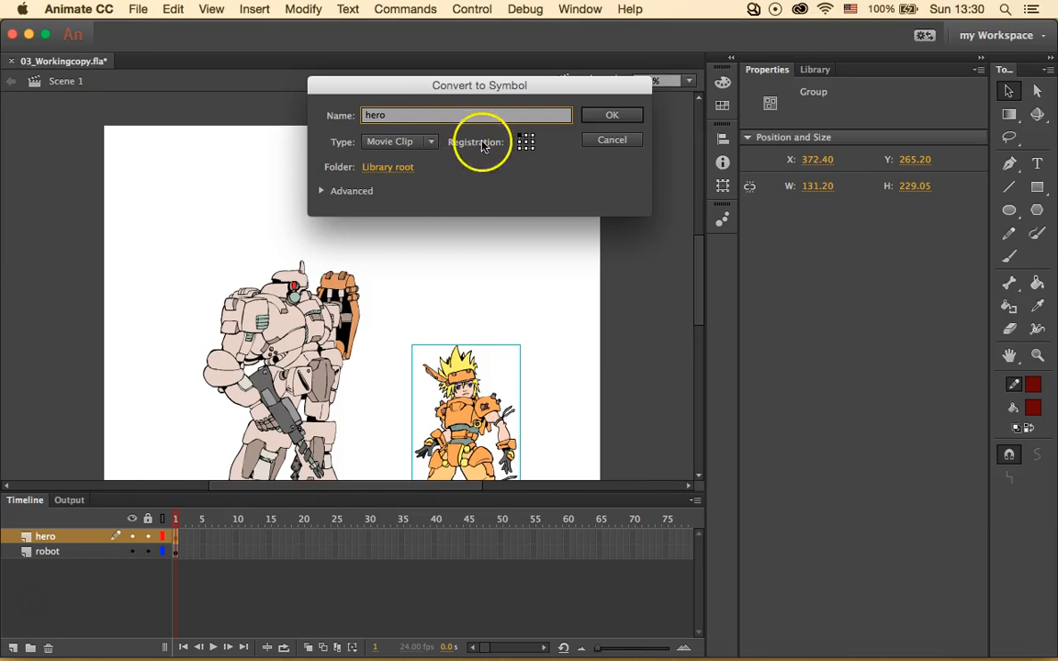
left_click(603, 116)
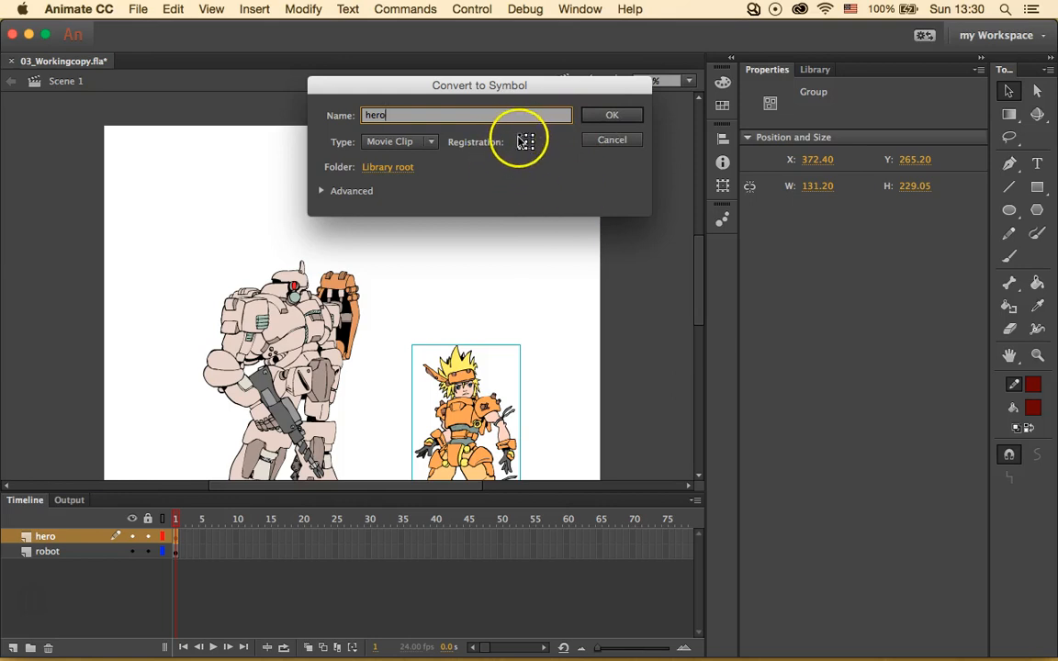
left_click(607, 116)
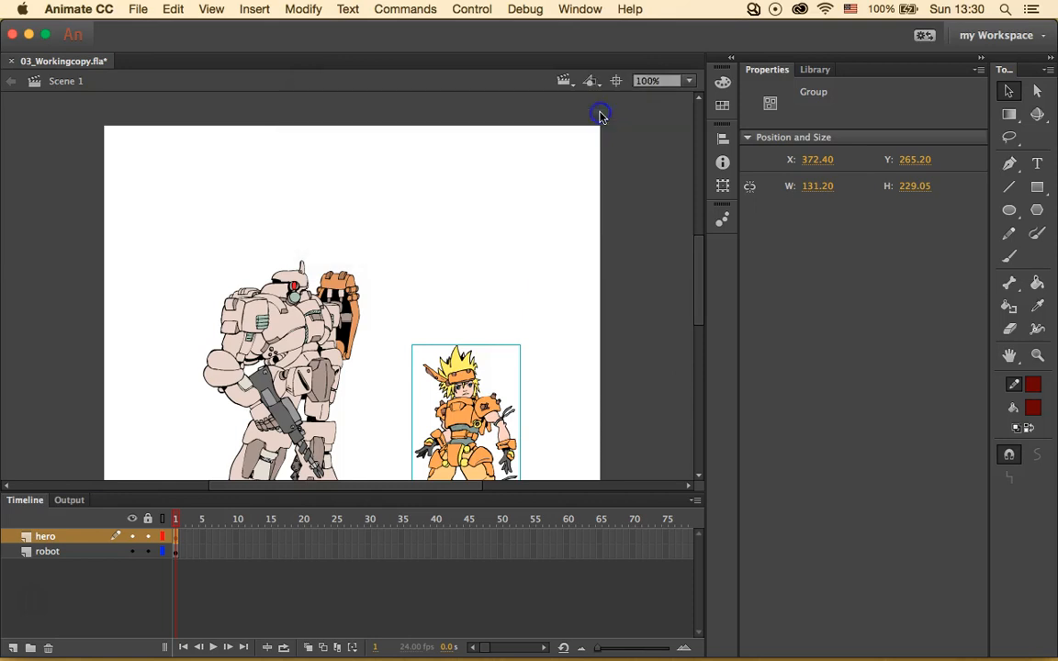
left_click(815, 71)
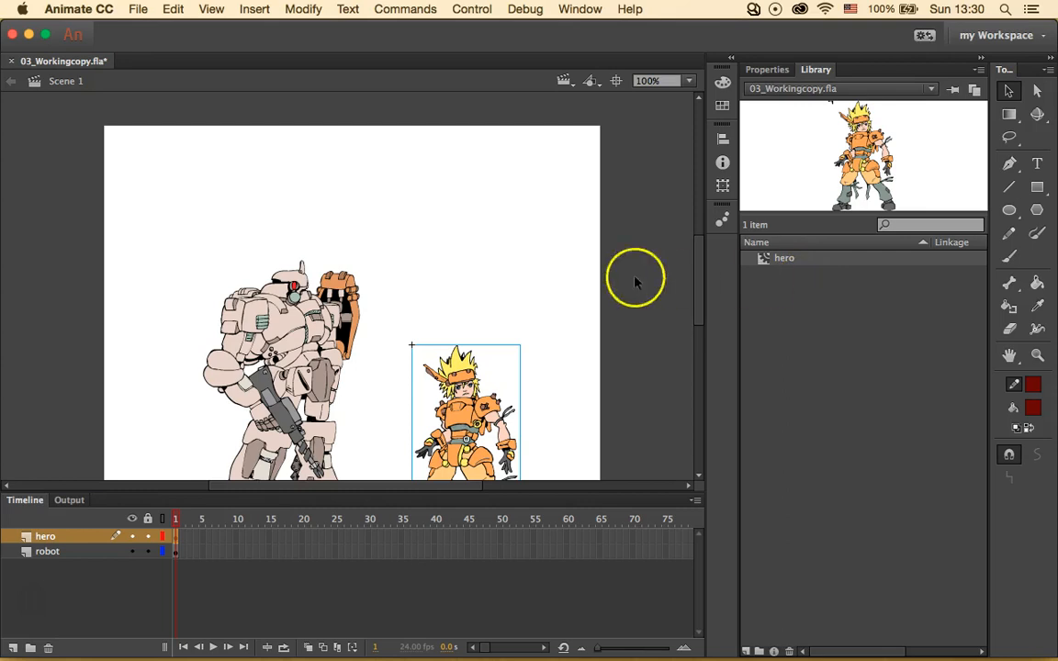
Convert the robot group to a movie clip symbol named robot in the library root
left_click(310, 333)
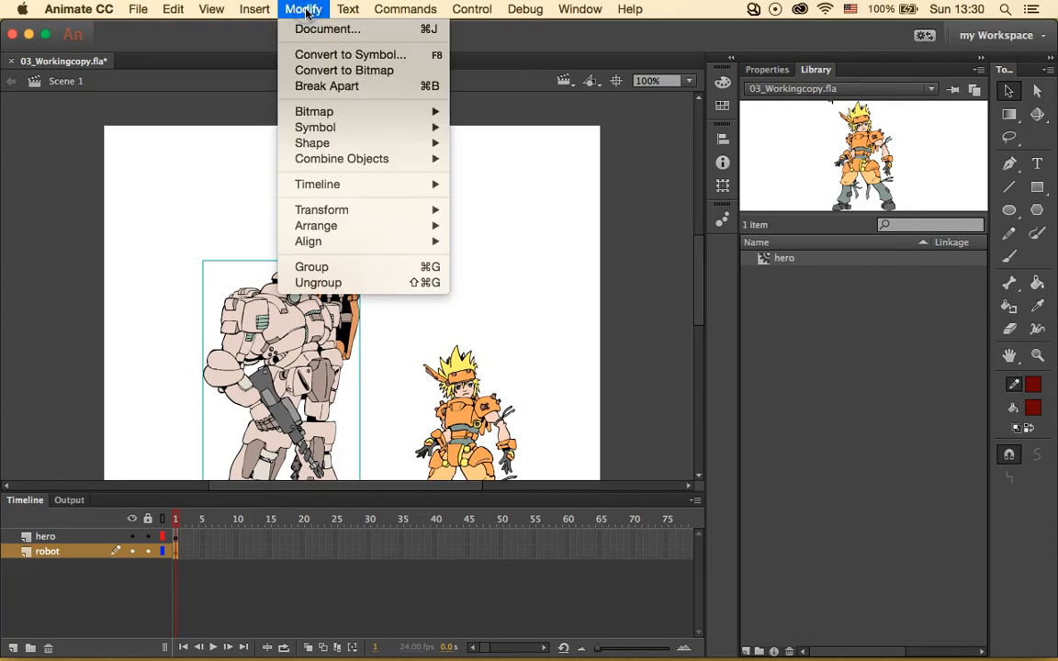
left_click(339, 56)
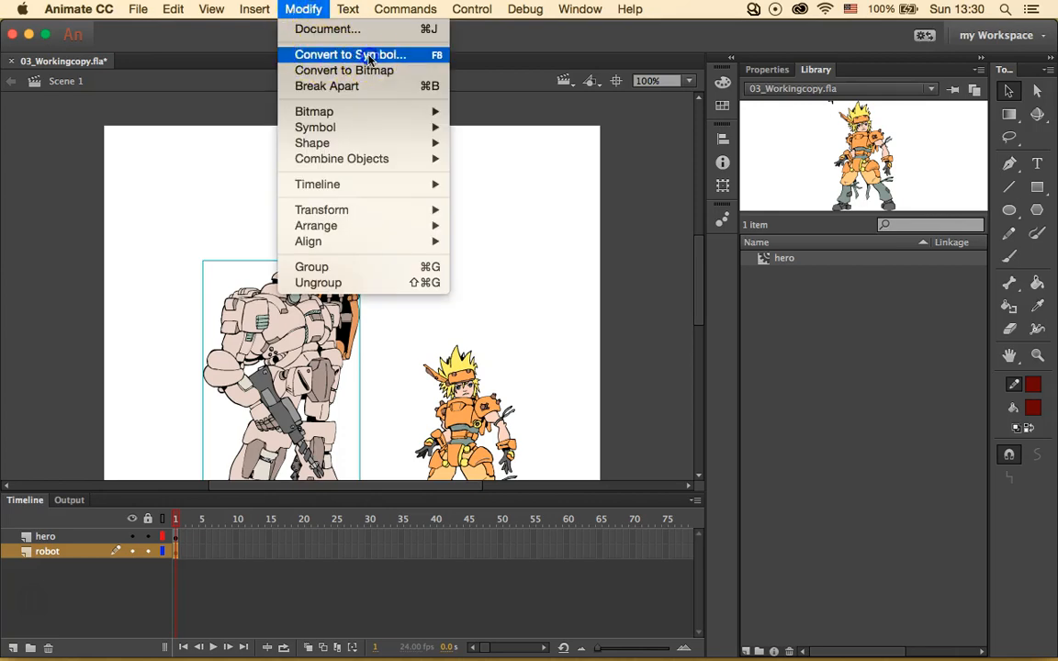
type("robot")
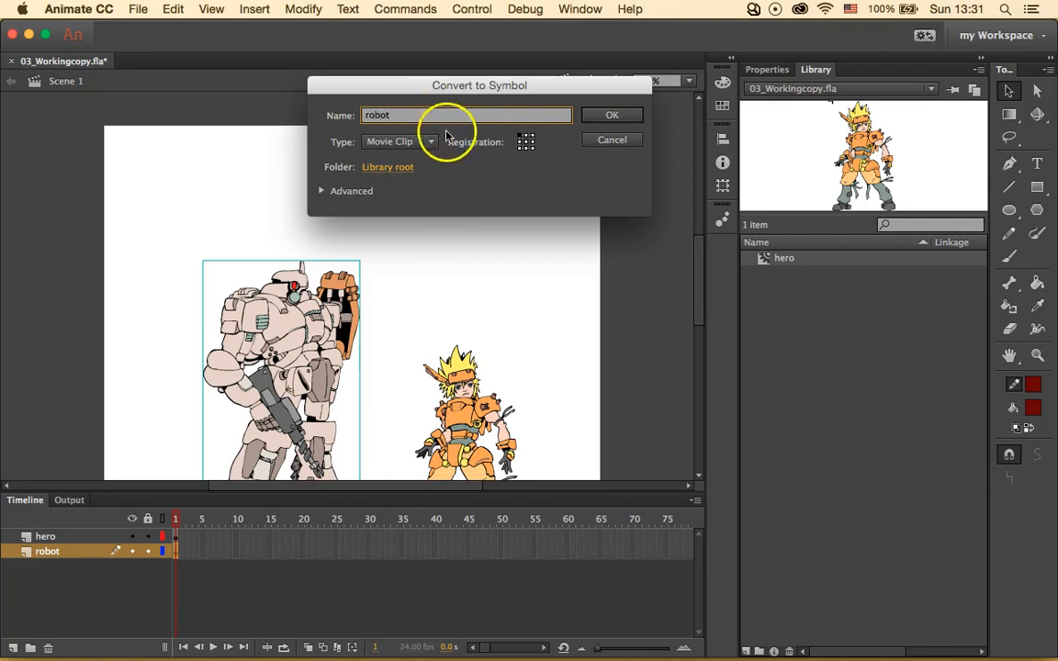
left_click(624, 120)
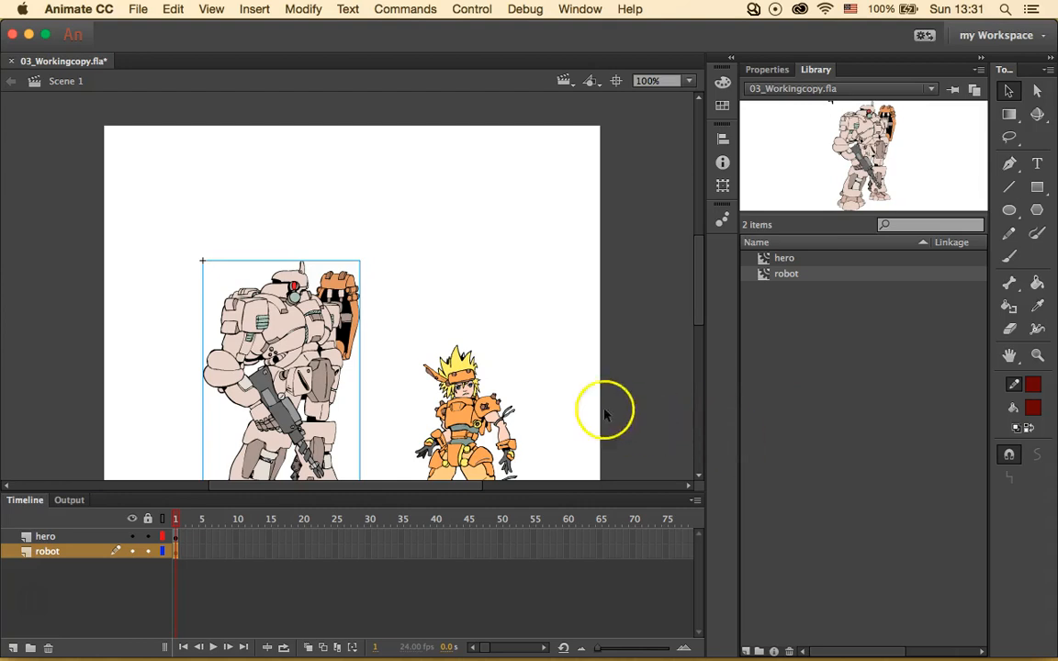
Start an import to the stage from the hero layer, list all file types, and open background.psd
left_click(89, 539)
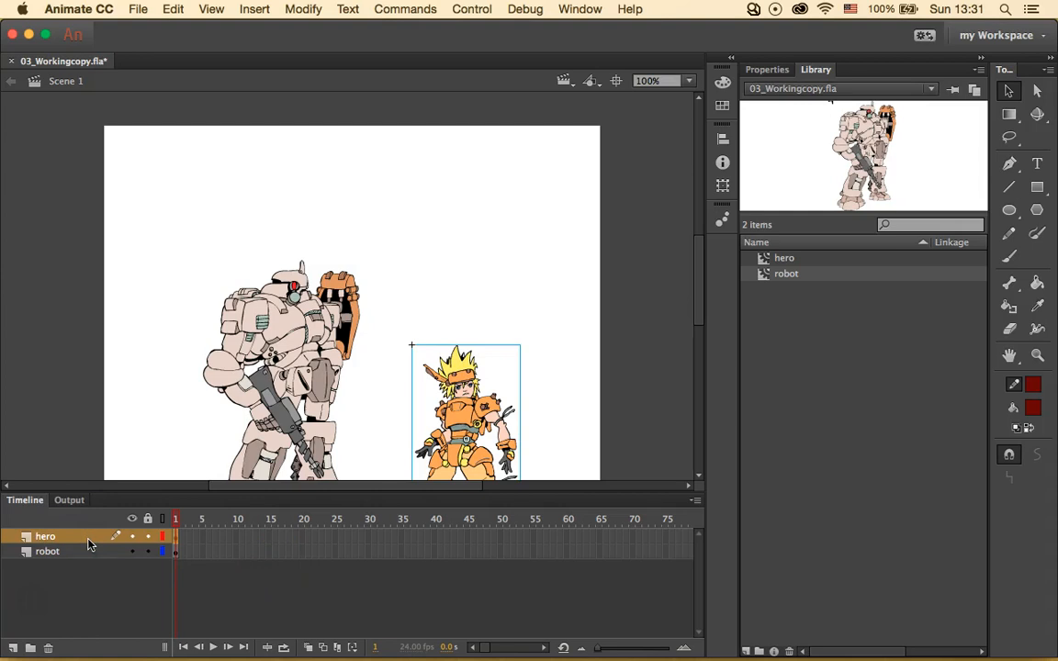
left_click(136, 9)
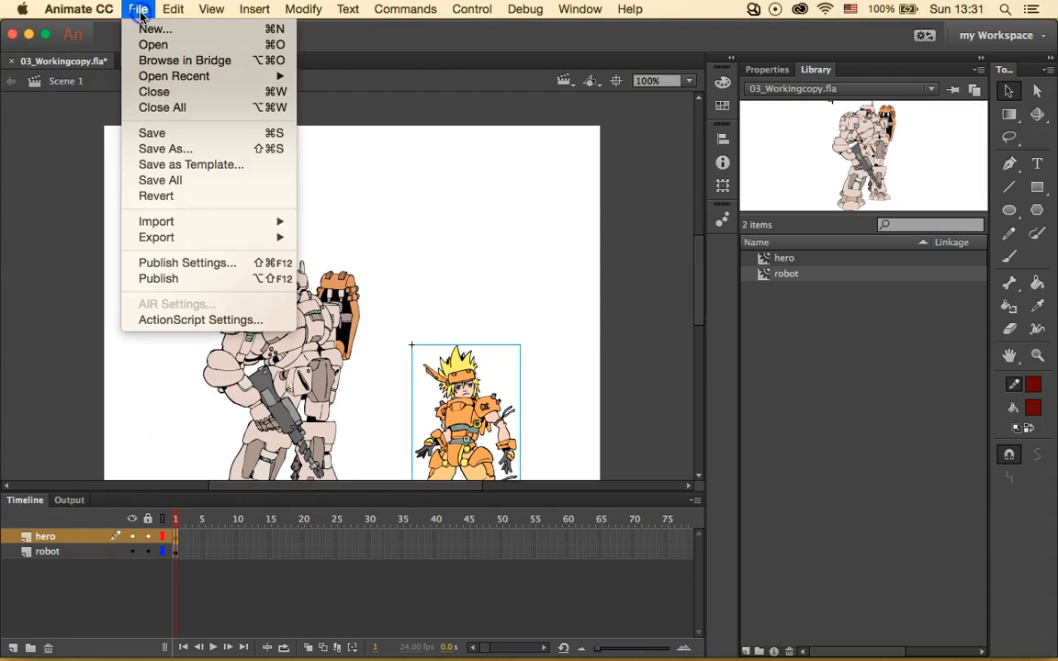
mouse_move(289, 222)
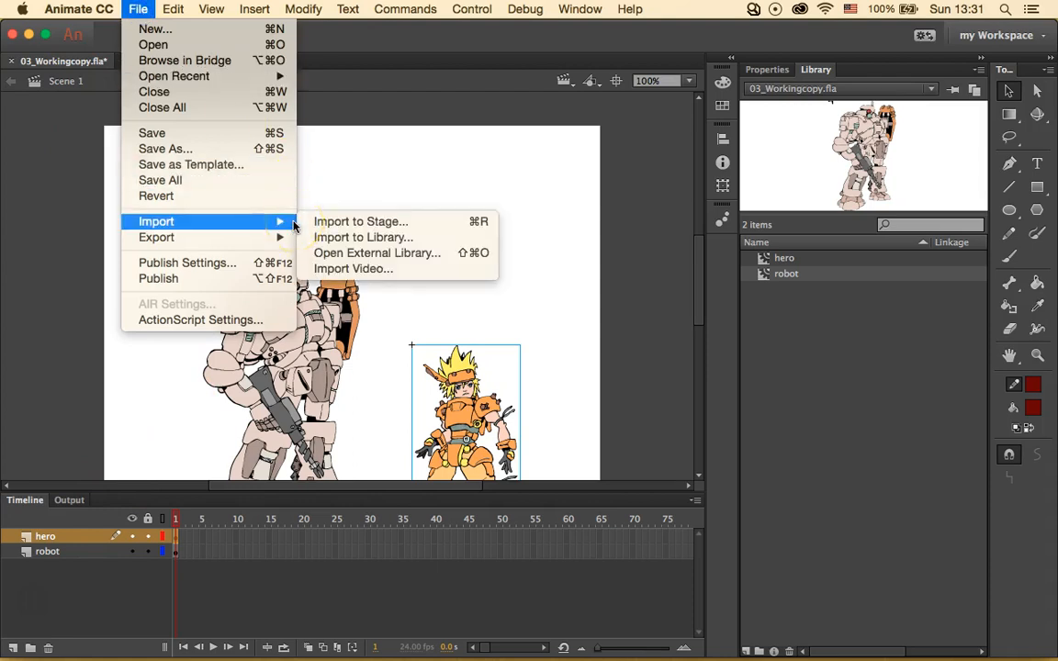
left_click(354, 222)
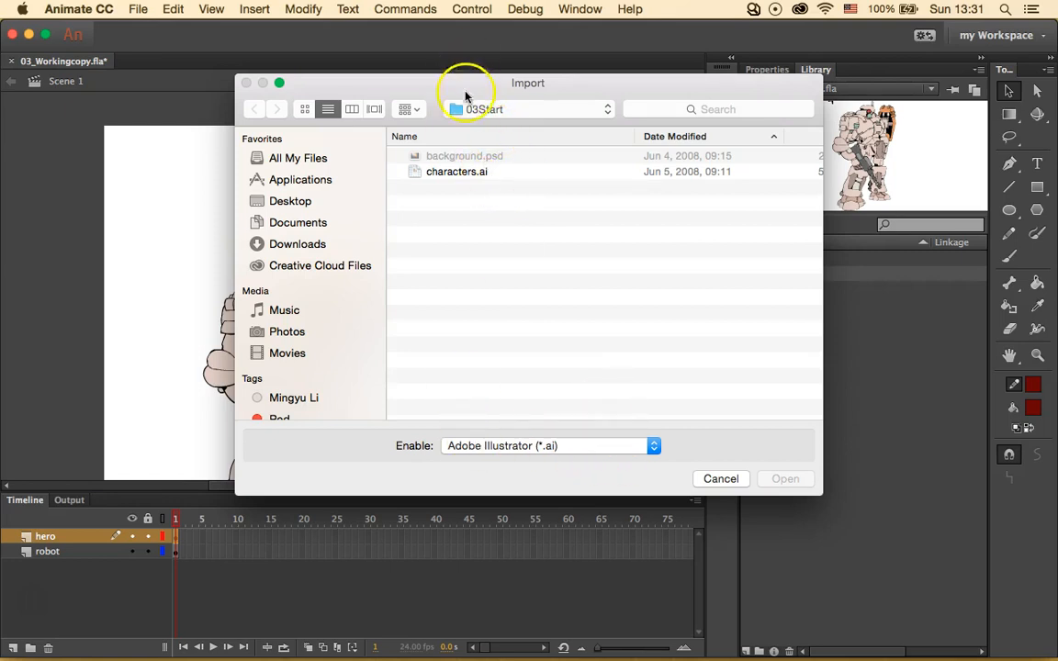
left_click(655, 446)
scroll(575, 556, "down", 3)
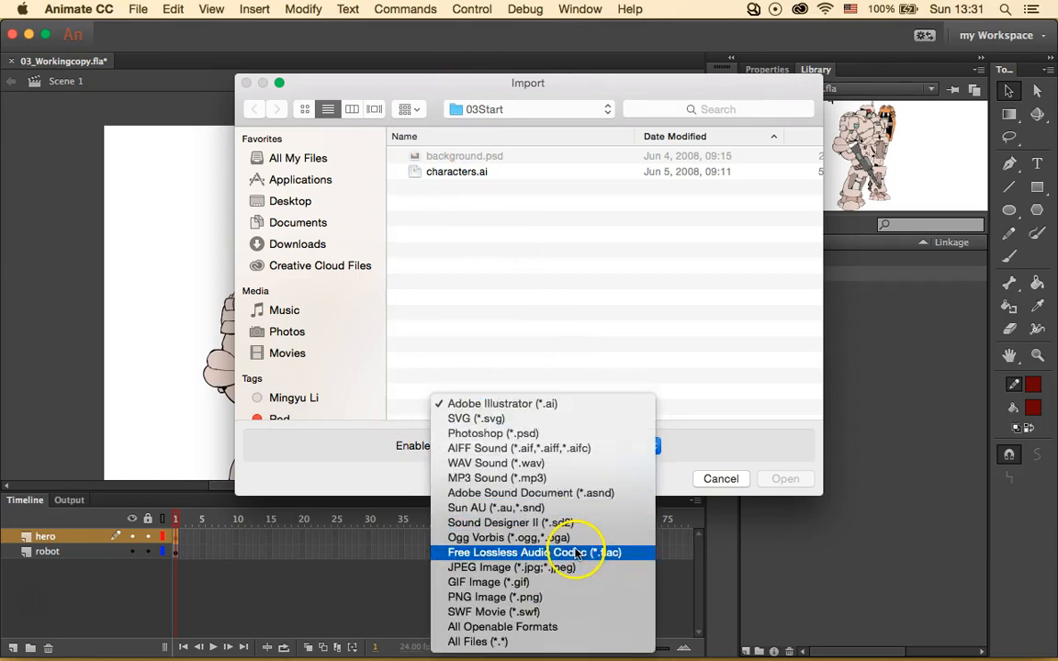
left_click(533, 642)
left_click(452, 158)
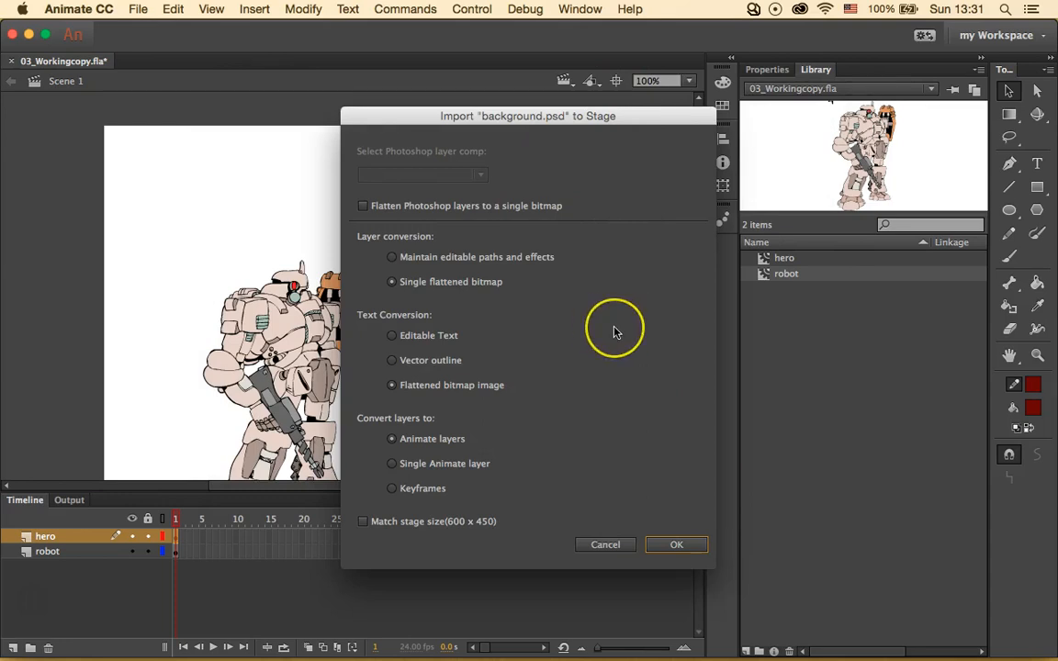
Import background.psd with editable paths and effects, editable text and layers as Animate layers, and expand its asset folder in the library
left_click(393, 258)
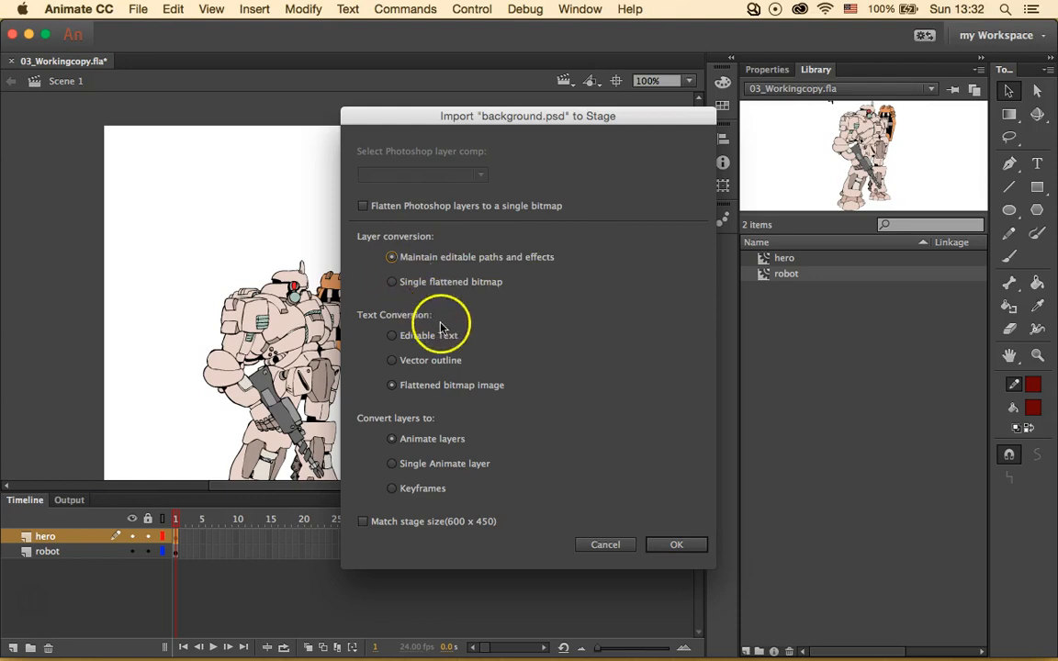
left_click(393, 336)
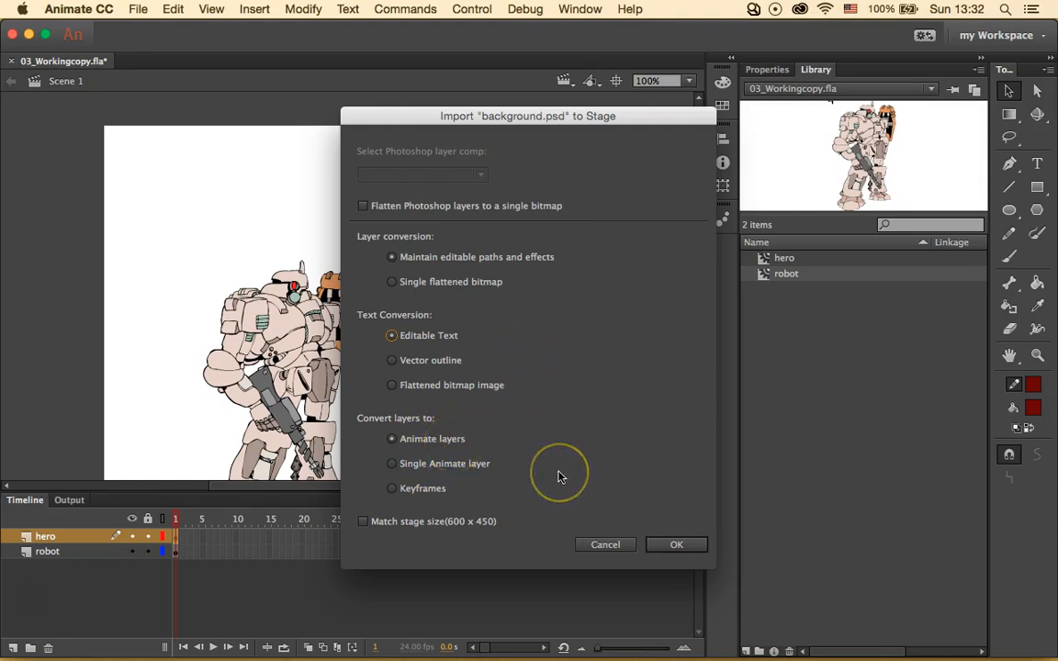
left_click(673, 545)
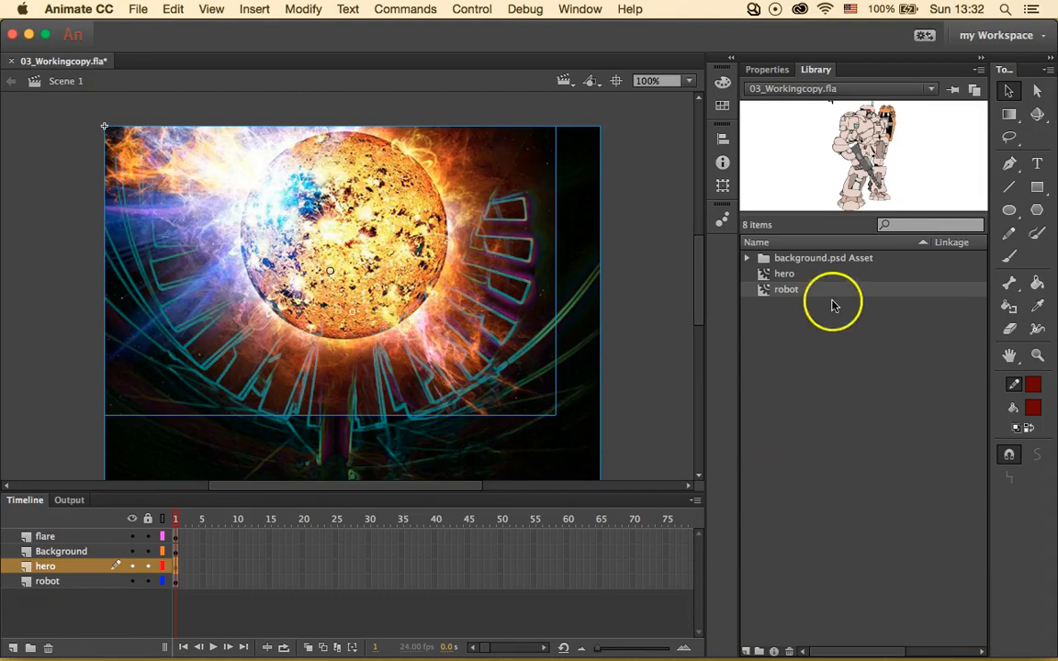
left_click_drag(782, 287, 812, 264)
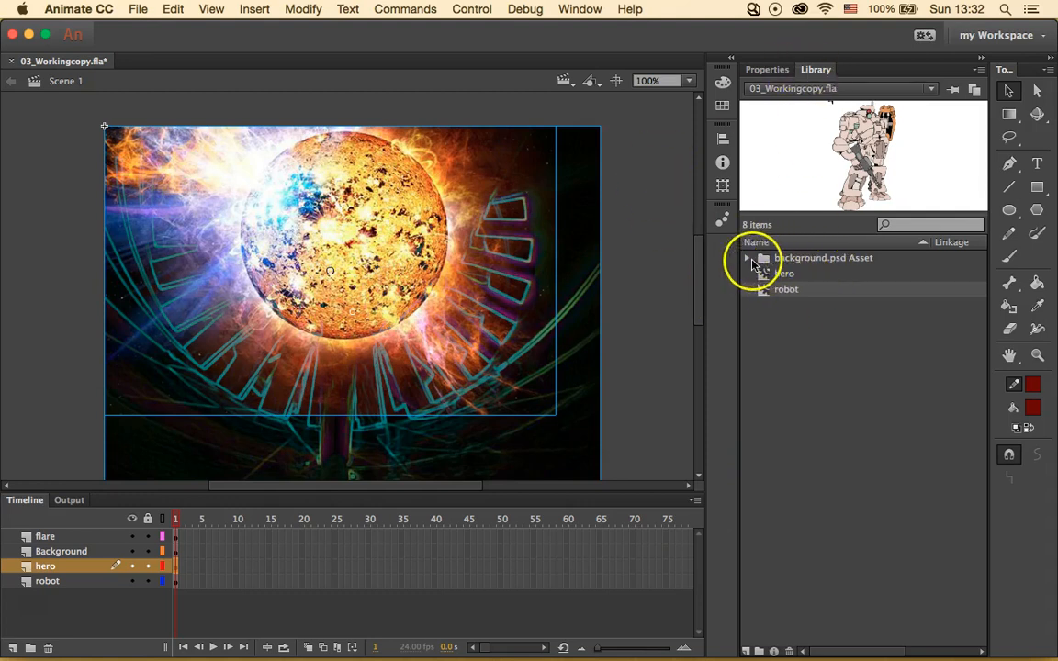
left_click(748, 259)
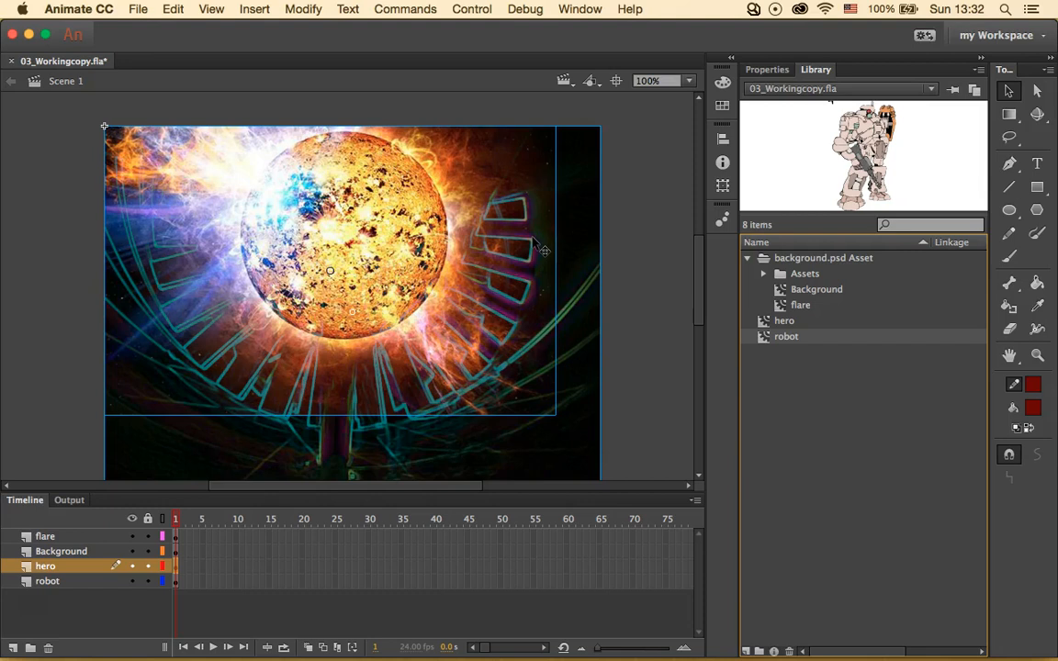
Move the hero layer above flare and Background, and the robot layer above hero at the head of the stack
left_click(470, 250)
left_click(72, 567)
left_click_drag(73, 566, 83, 535)
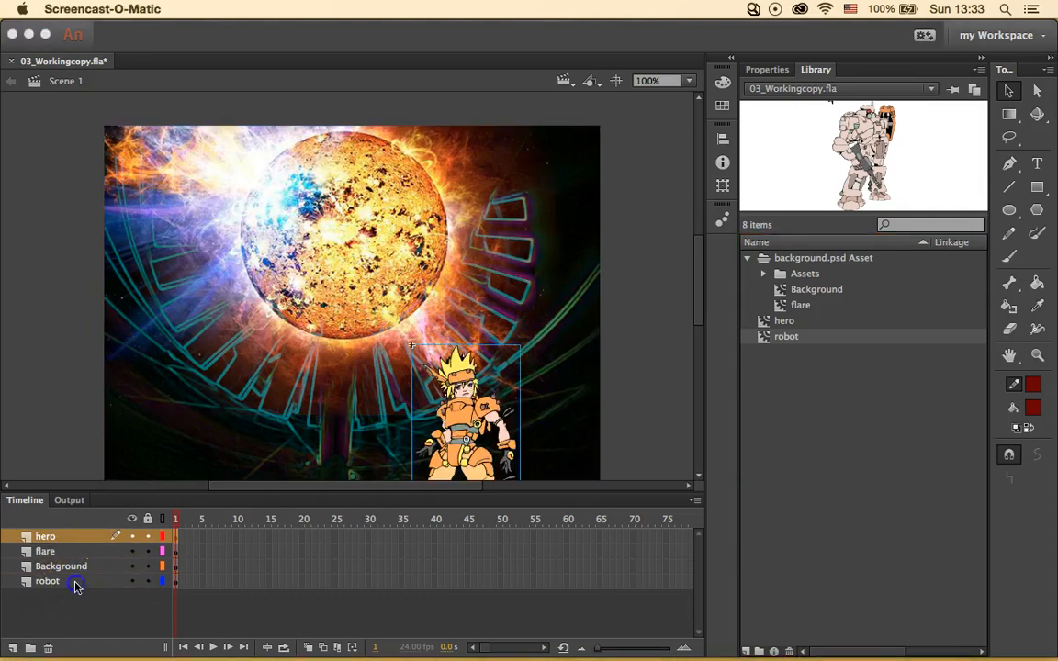
left_click(12, 584)
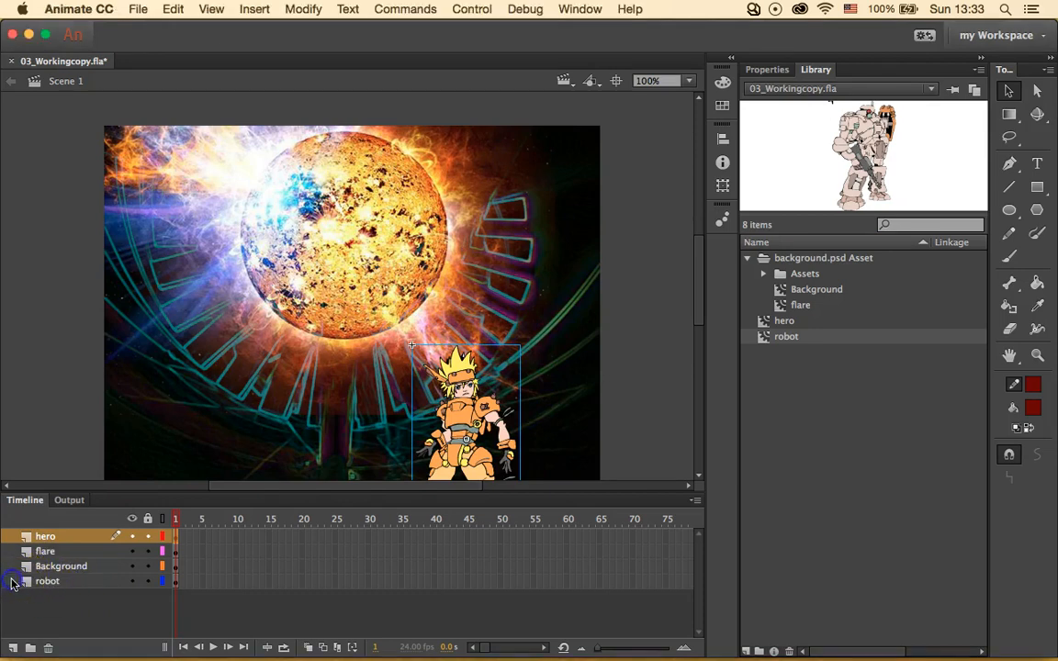
left_click(13, 584)
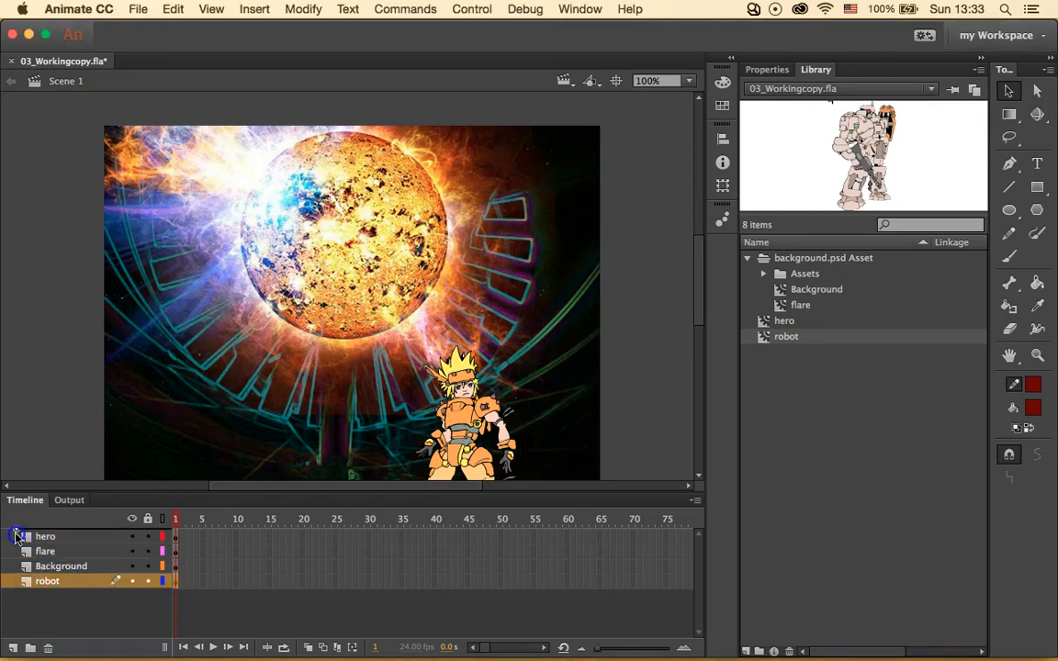
left_click_drag(16, 537, 16, 535)
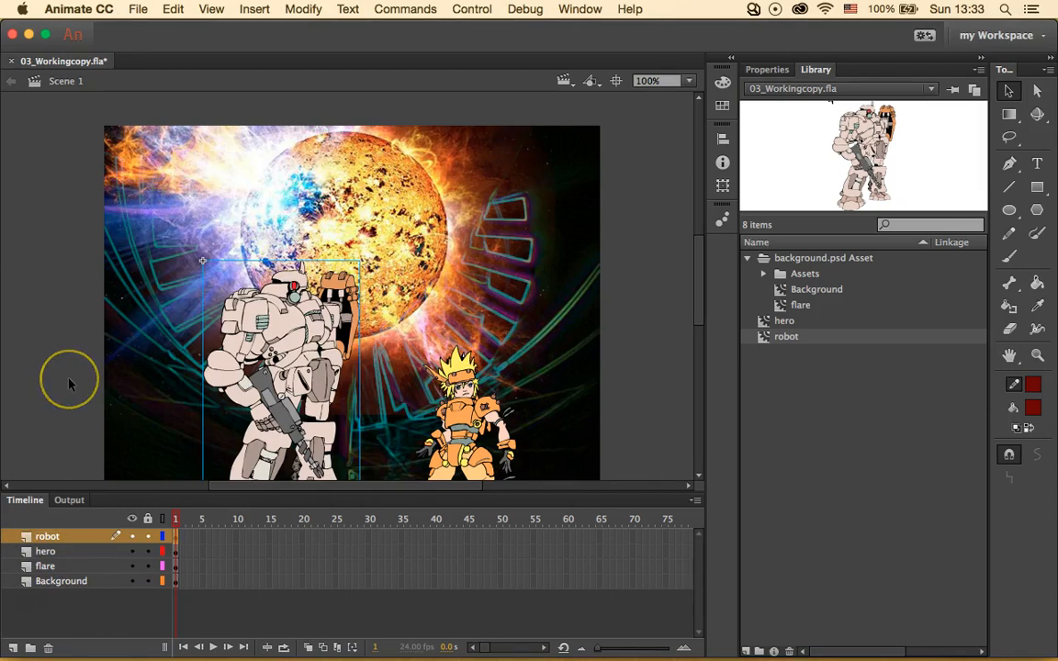
scroll(69, 384, "down", 2)
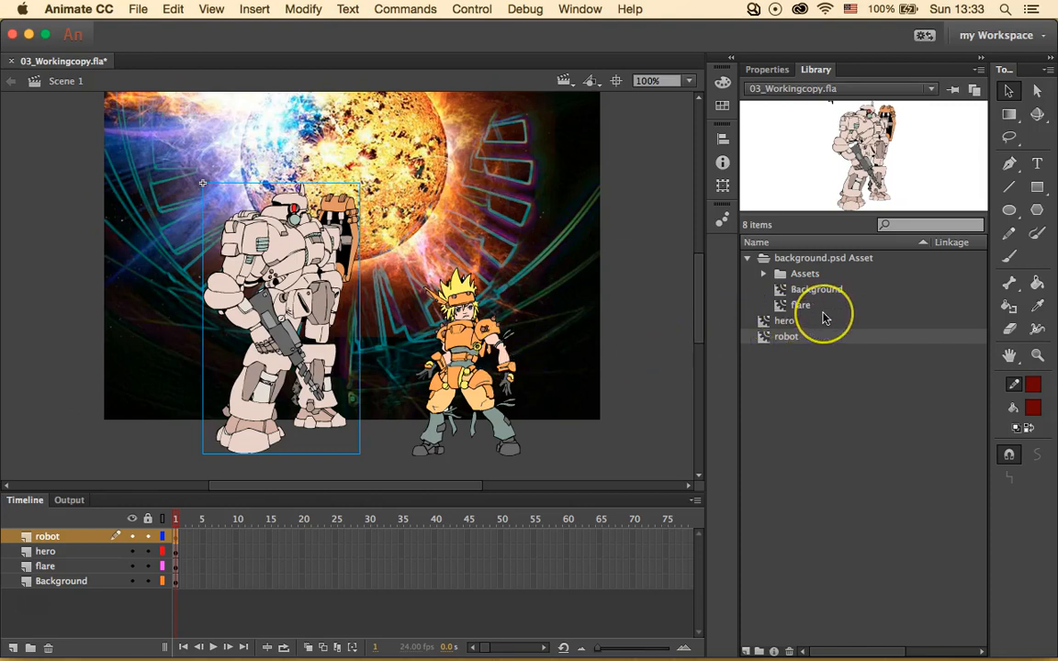
Create a new folder named characters in the library
left_click(848, 396)
right_click(848, 395)
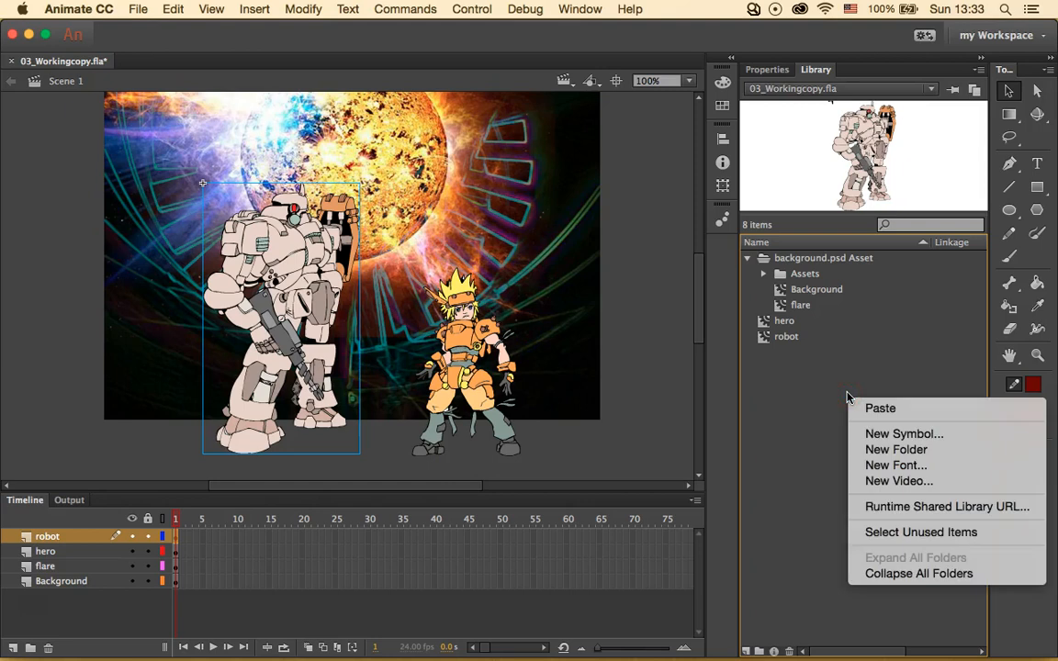
left_click(880, 449)
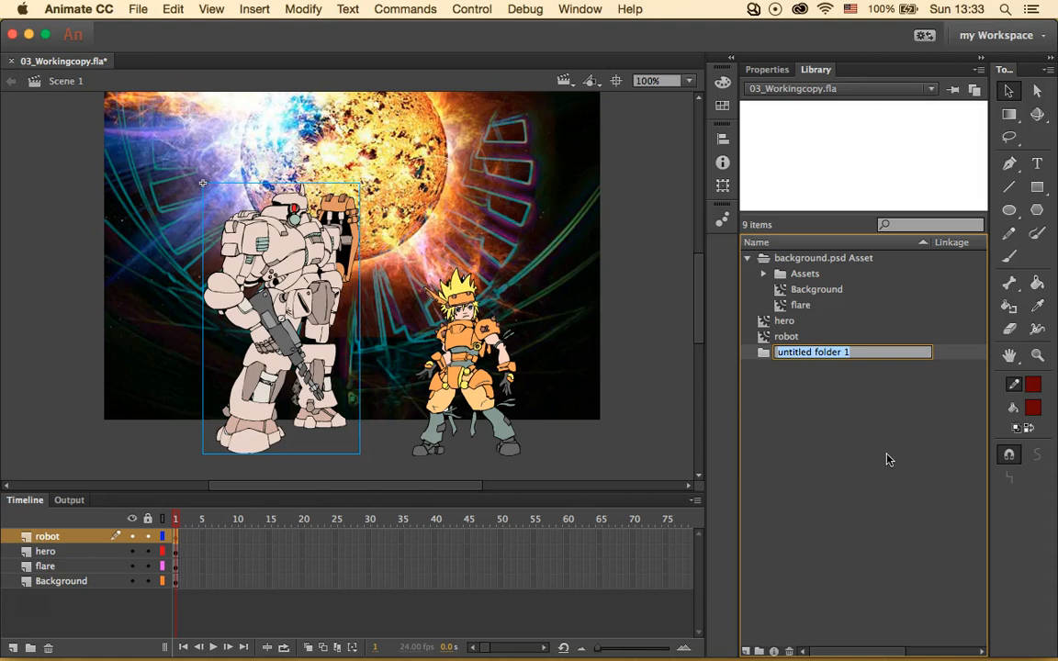
type("characters")
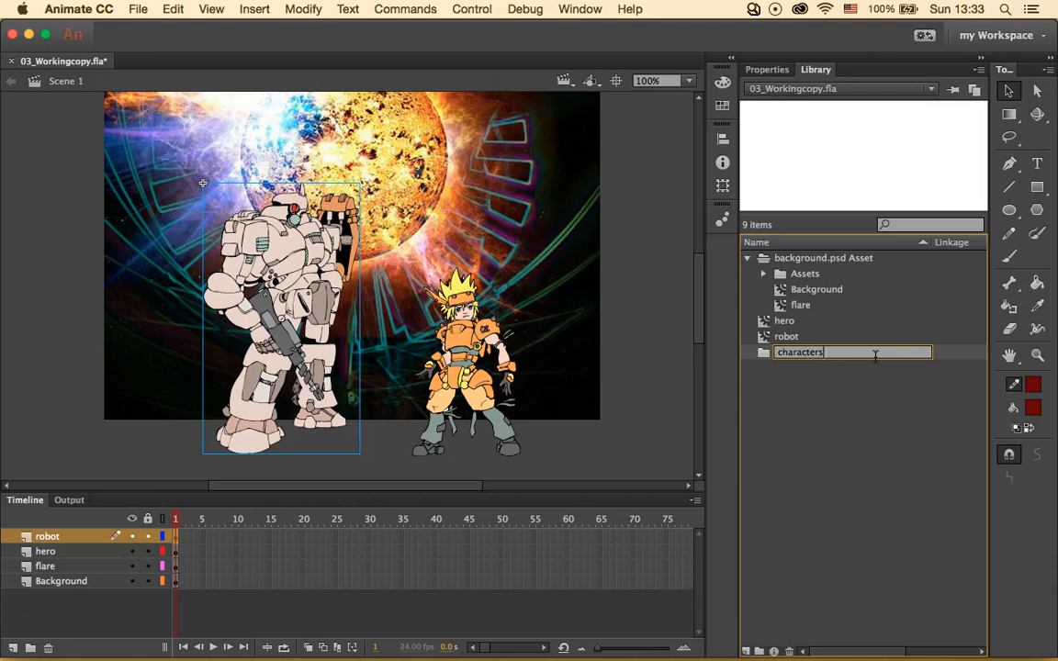
key("Return")
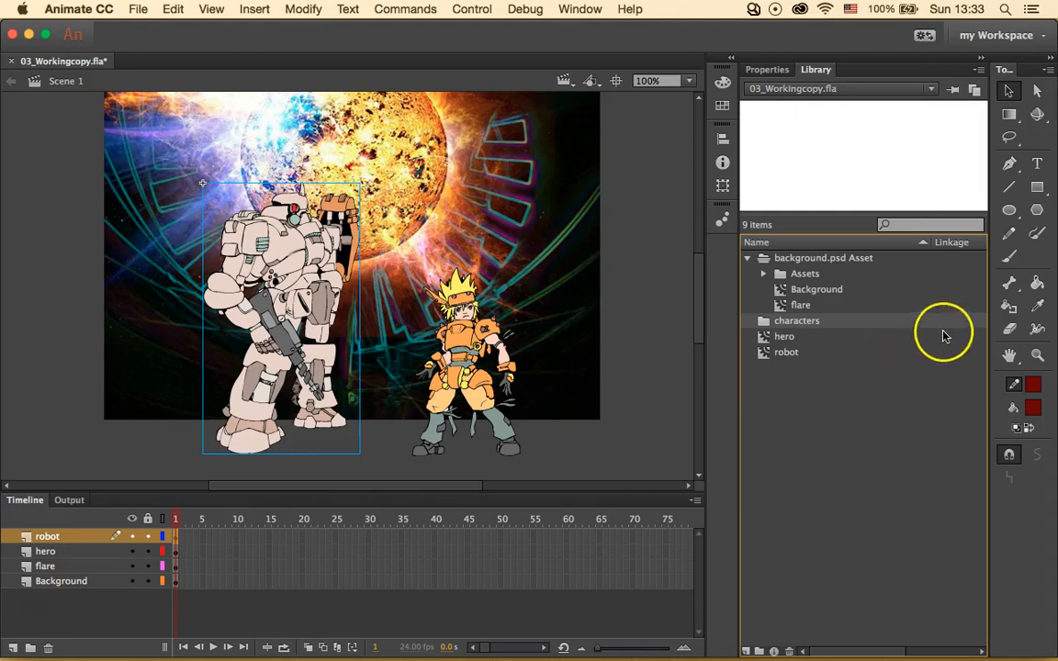
Move the hero and robot symbols into the characters folder and leave the folder expanded
left_click_drag(781, 337, 834, 326)
left_click(747, 321)
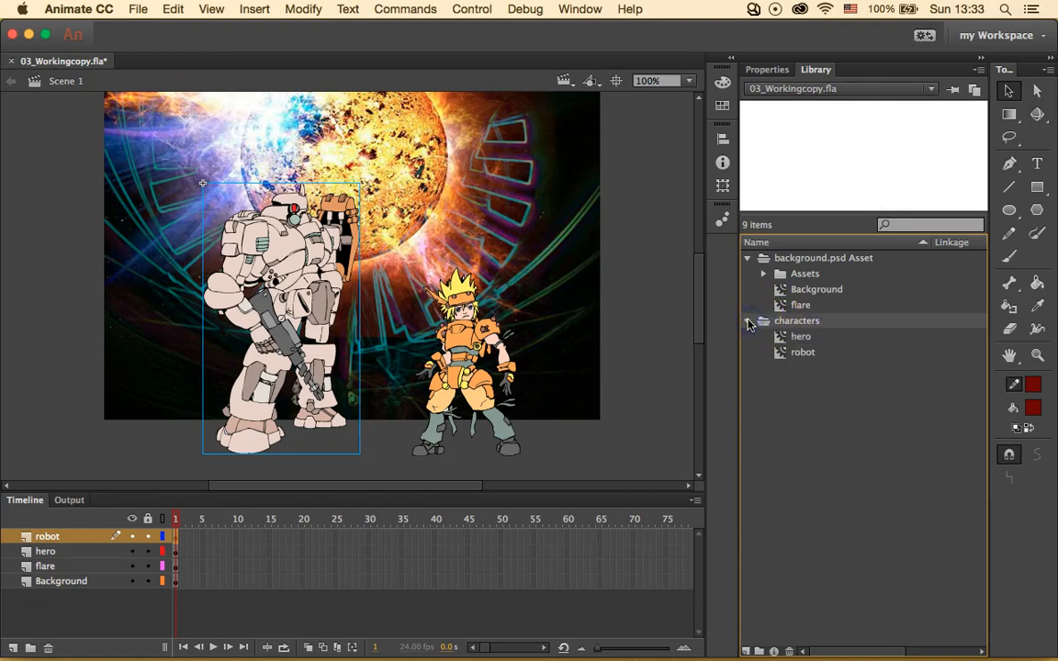
left_click(746, 320)
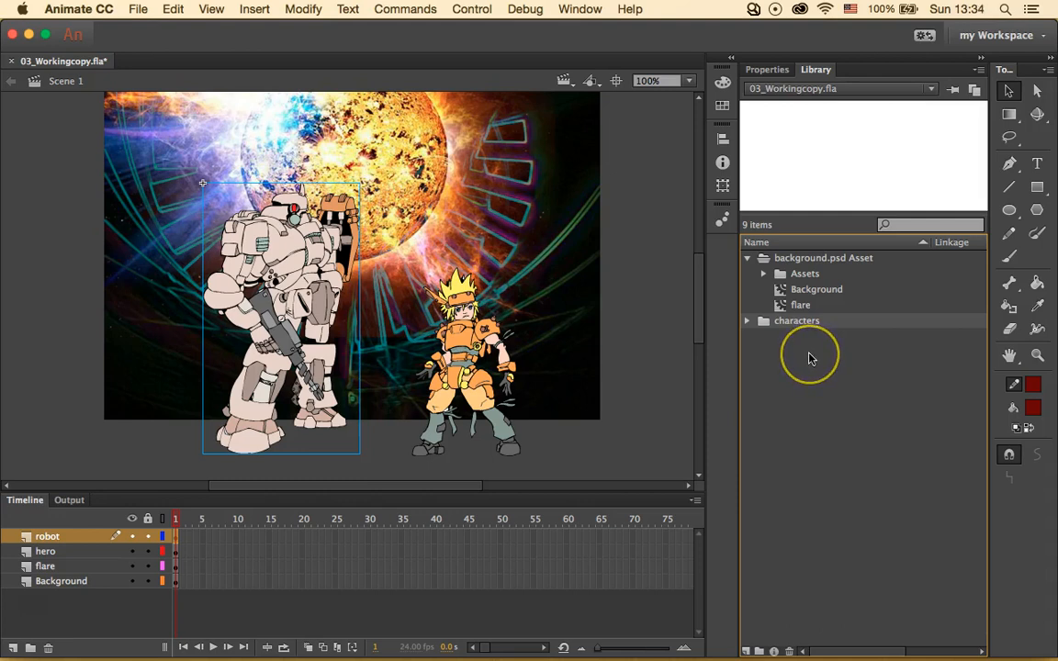
left_click(747, 321)
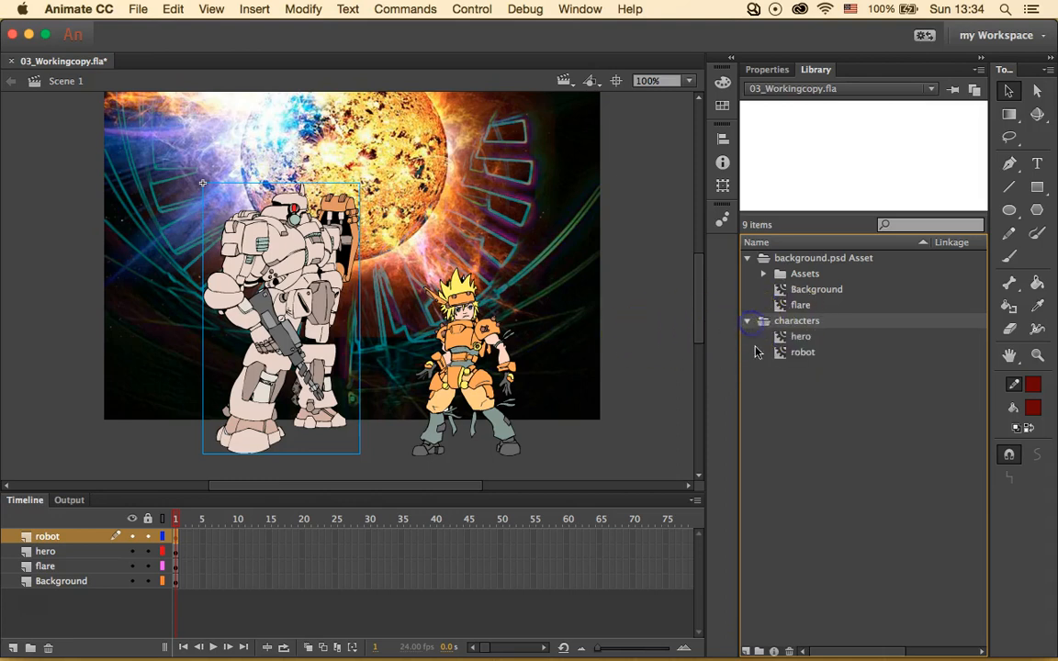
Open the robot symbol from the library for editing and go through its group into the chest plate's drawing object
left_click(782, 353)
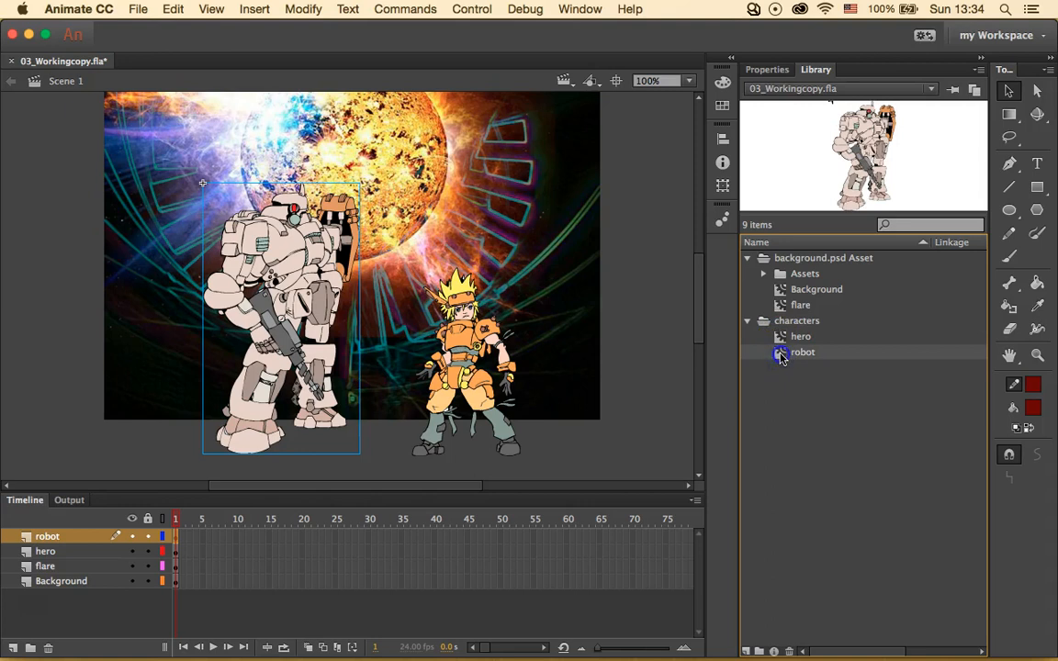
double_click(781, 355)
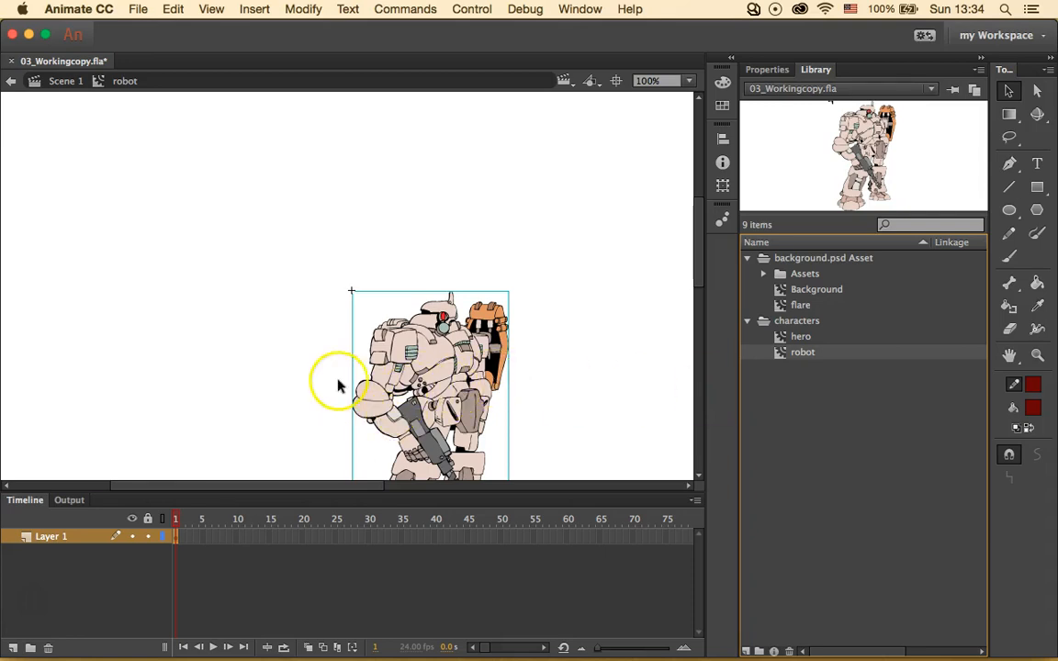
double_click(521, 358)
scroll(521, 358, "down", 3)
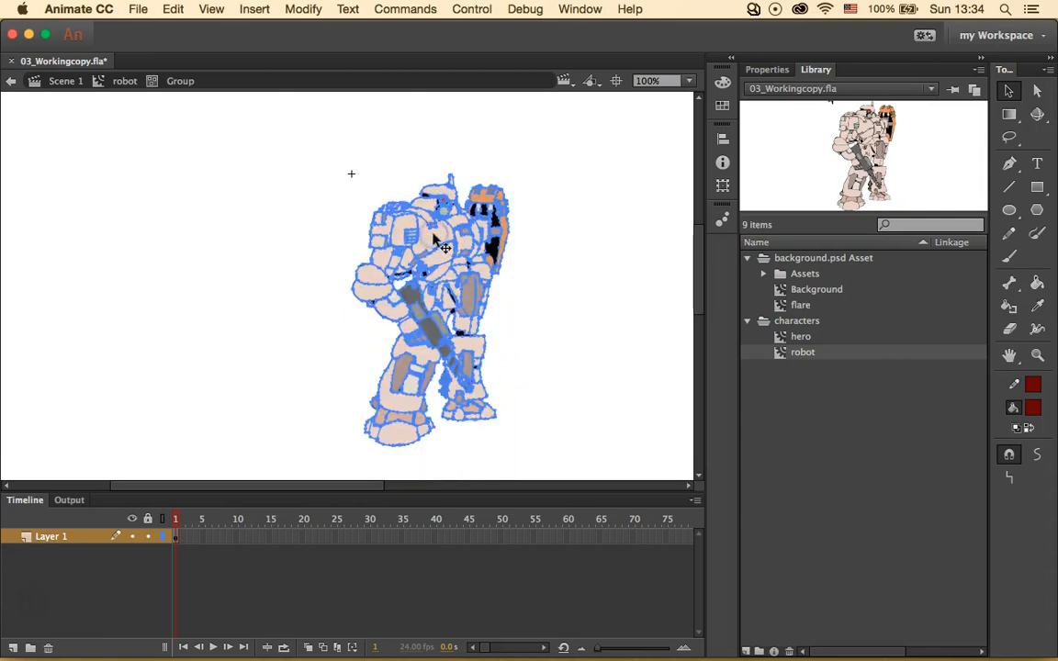
double_click(437, 240)
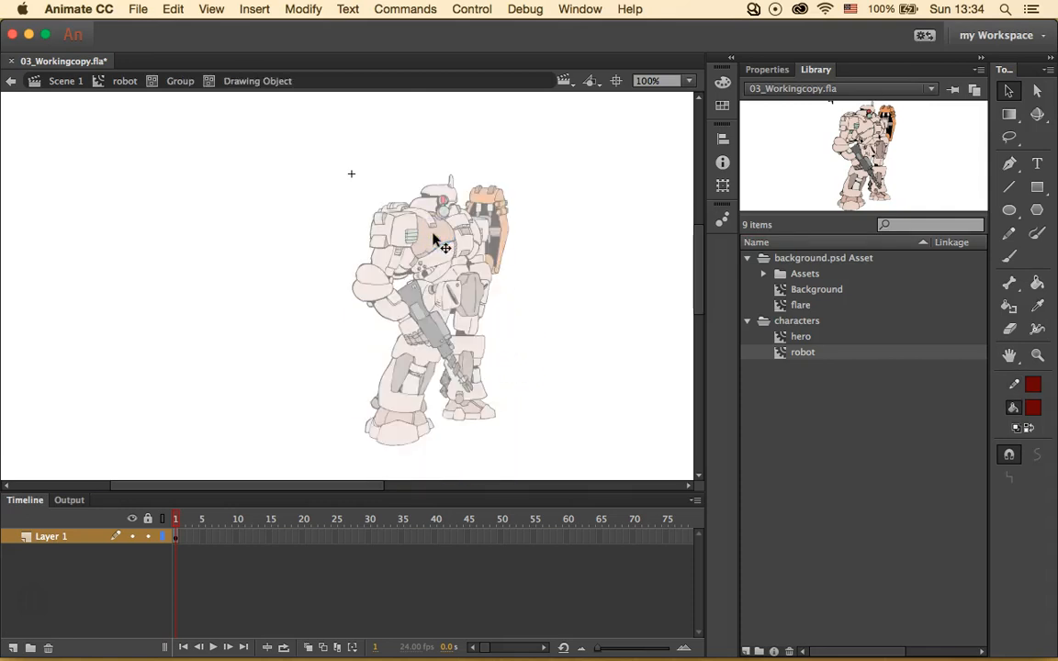
Change the robot's chest plate fill to orange and return to Scene 1
left_click(437, 241)
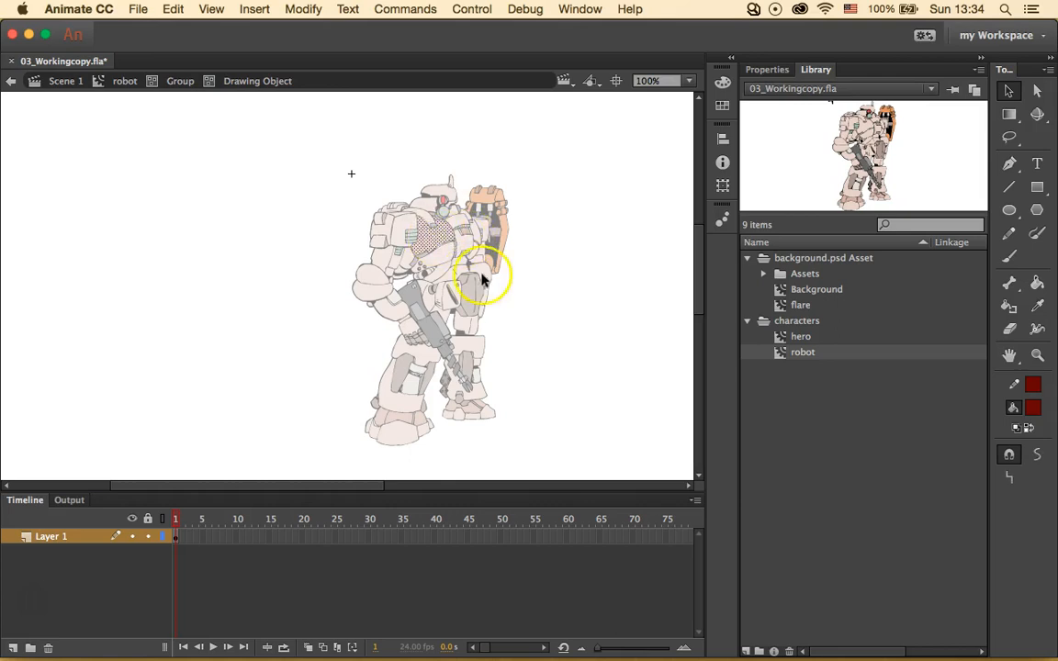
left_click(1039, 286)
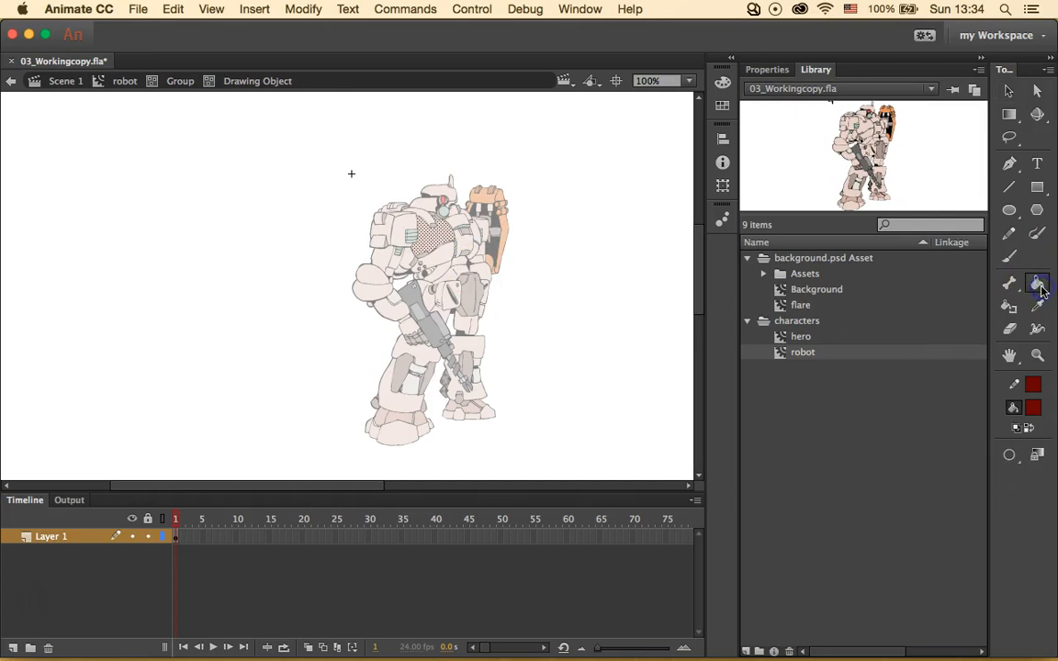
left_click(769, 71)
left_click(920, 235)
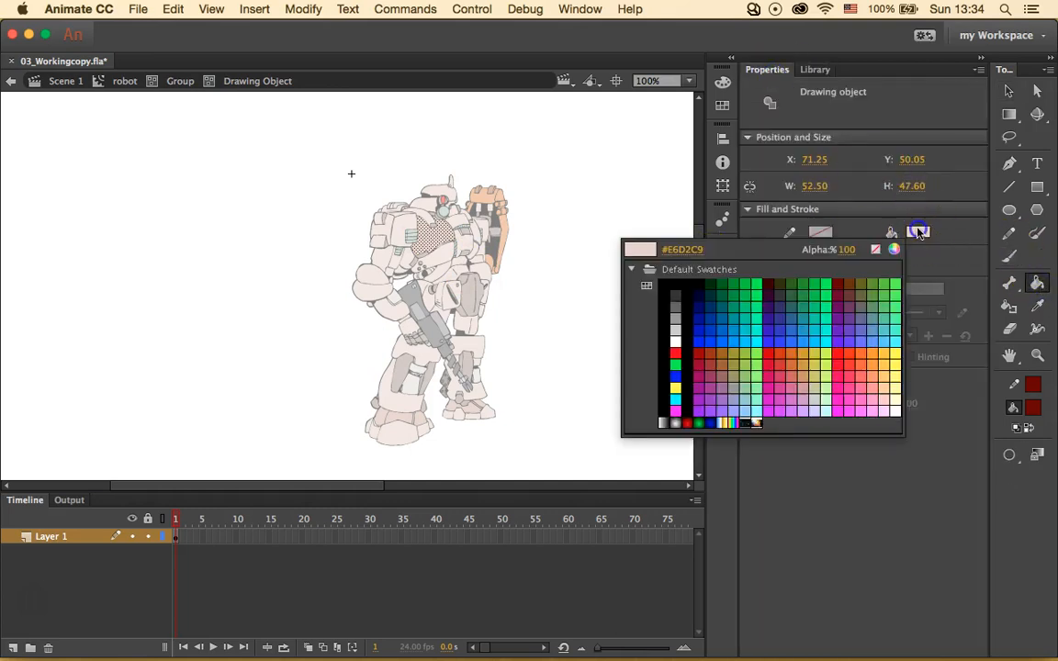
left_click(874, 352)
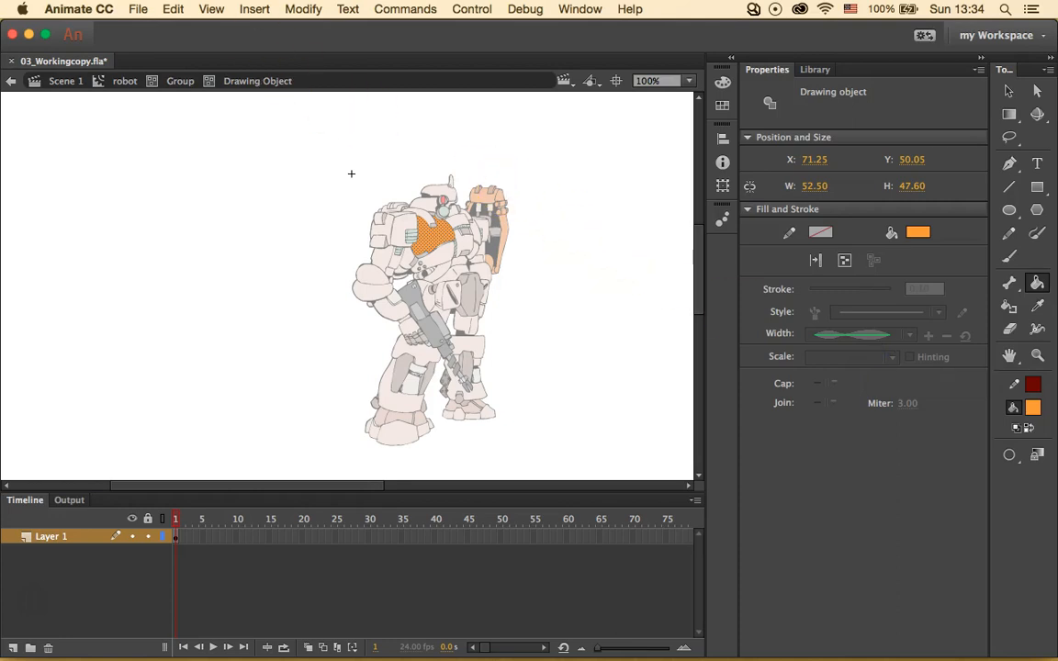
left_click(60, 83)
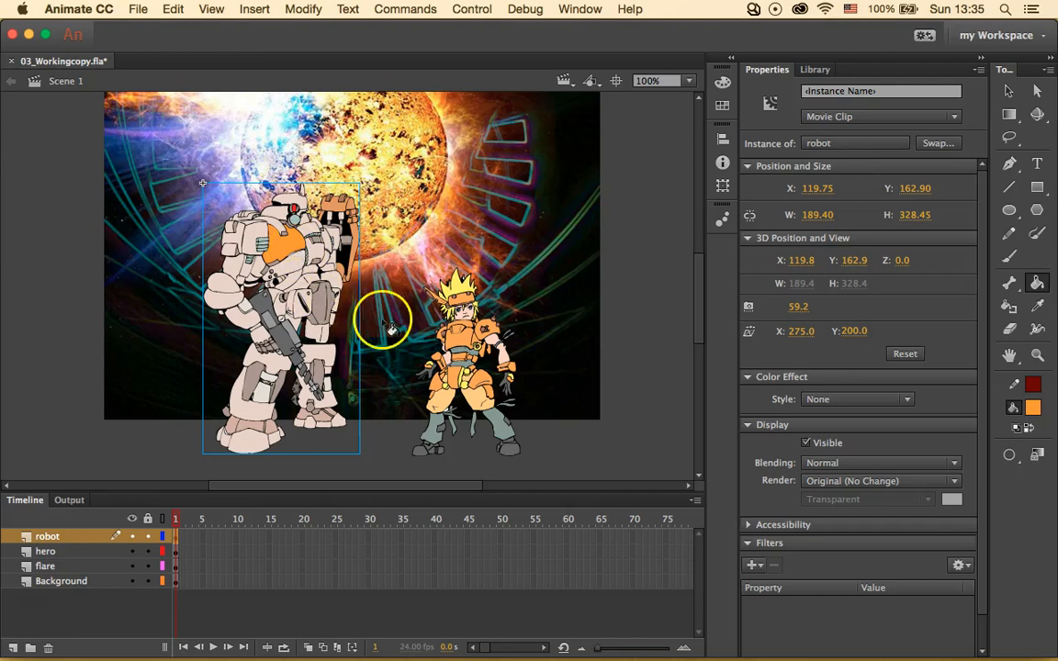
Open the robot instance on the stage for in-place editing and go through its group into the chest plate's drawing object
left_click(1015, 92)
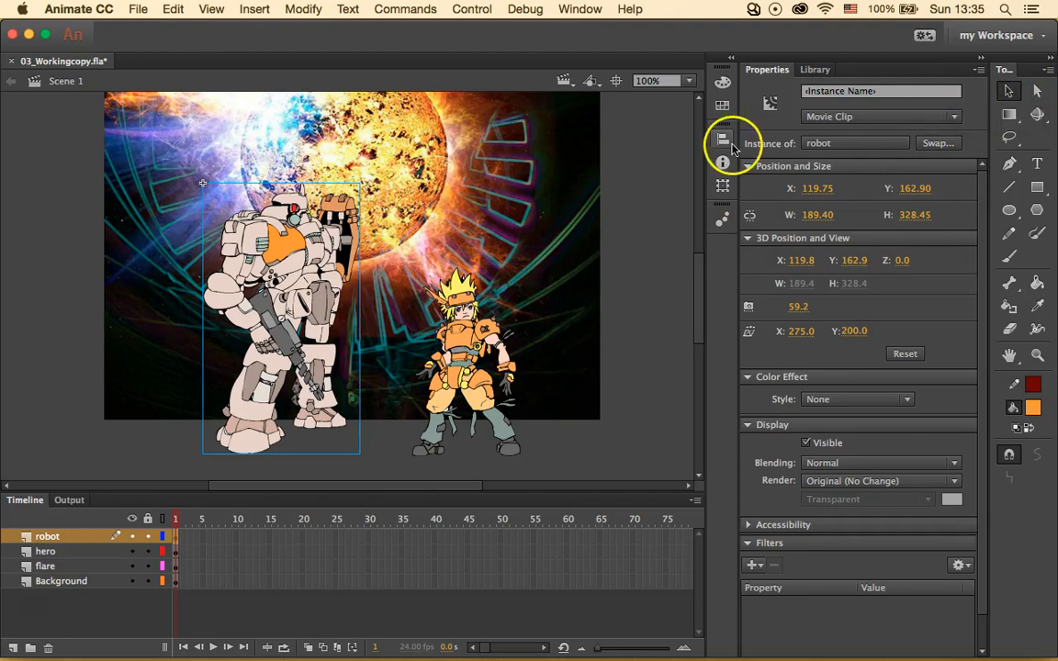
double_click(342, 244)
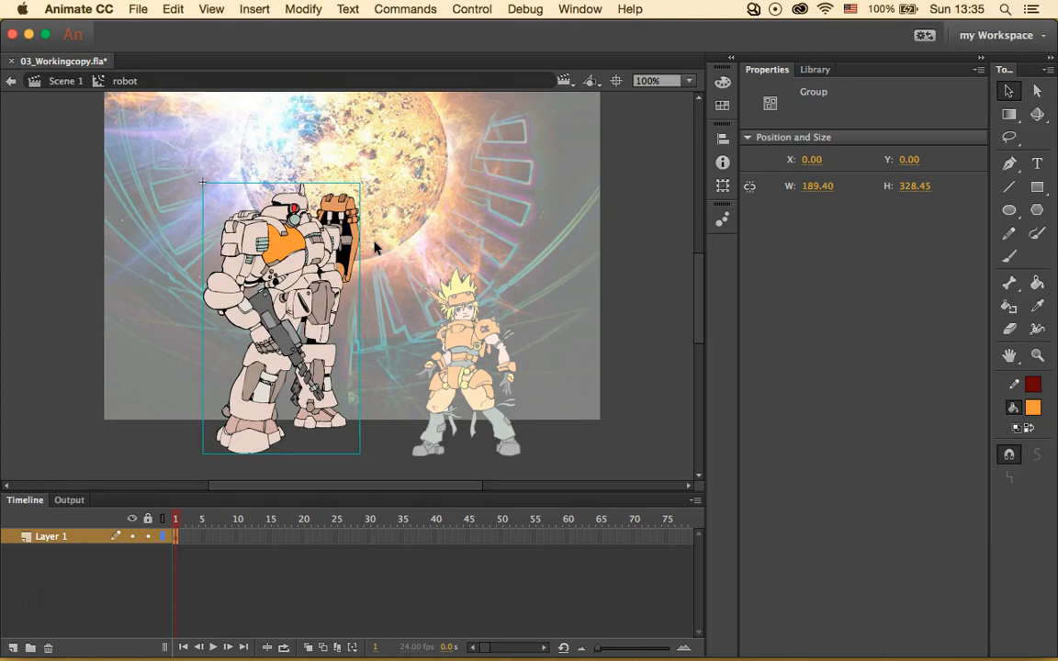
double_click(271, 247)
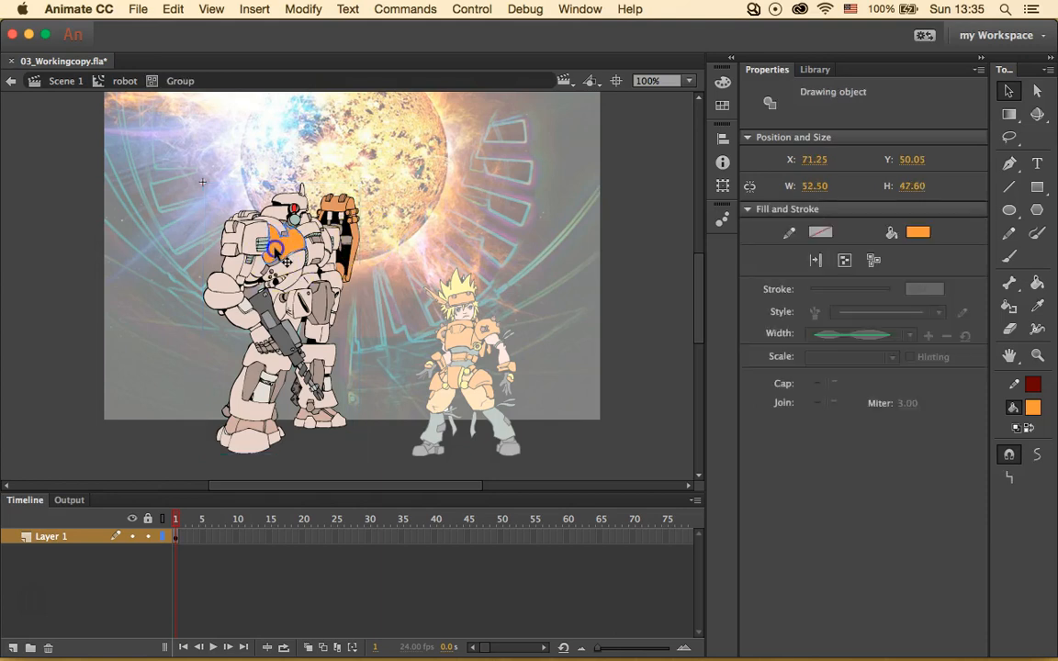
double_click(278, 248)
left_click(281, 247)
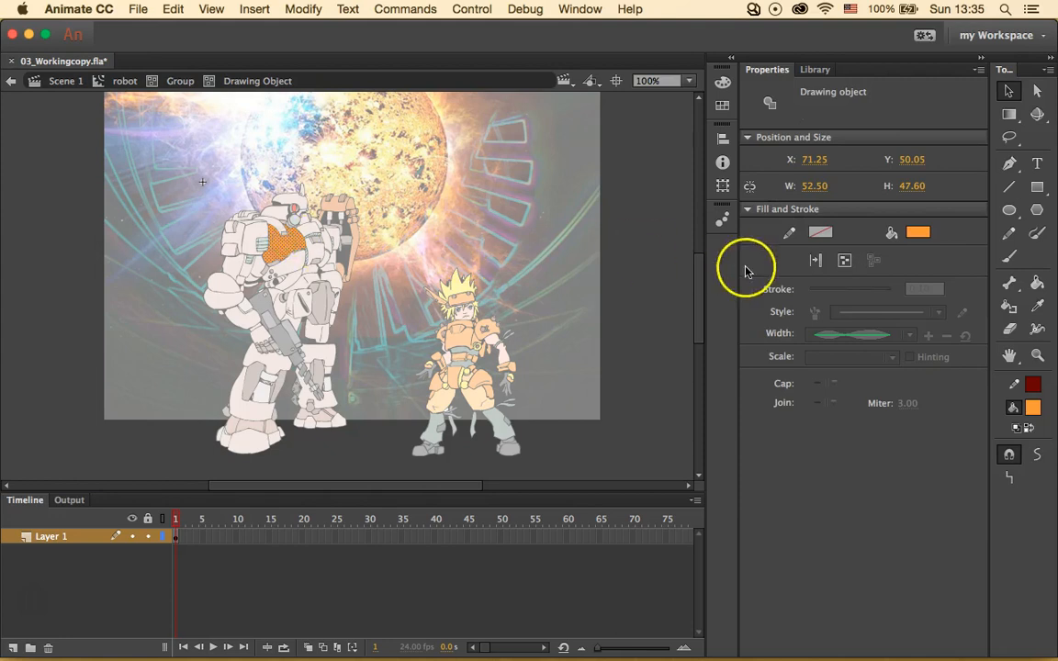
Change the robot's chest plate fill to green and return to Scene 1
left_click(1045, 285)
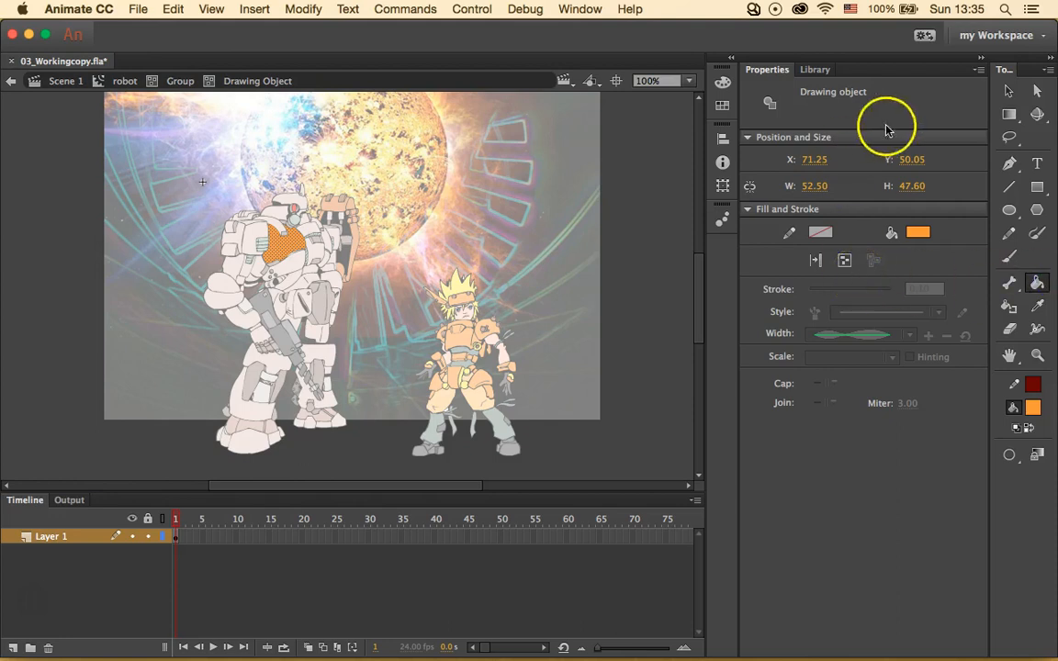
left_click(918, 234)
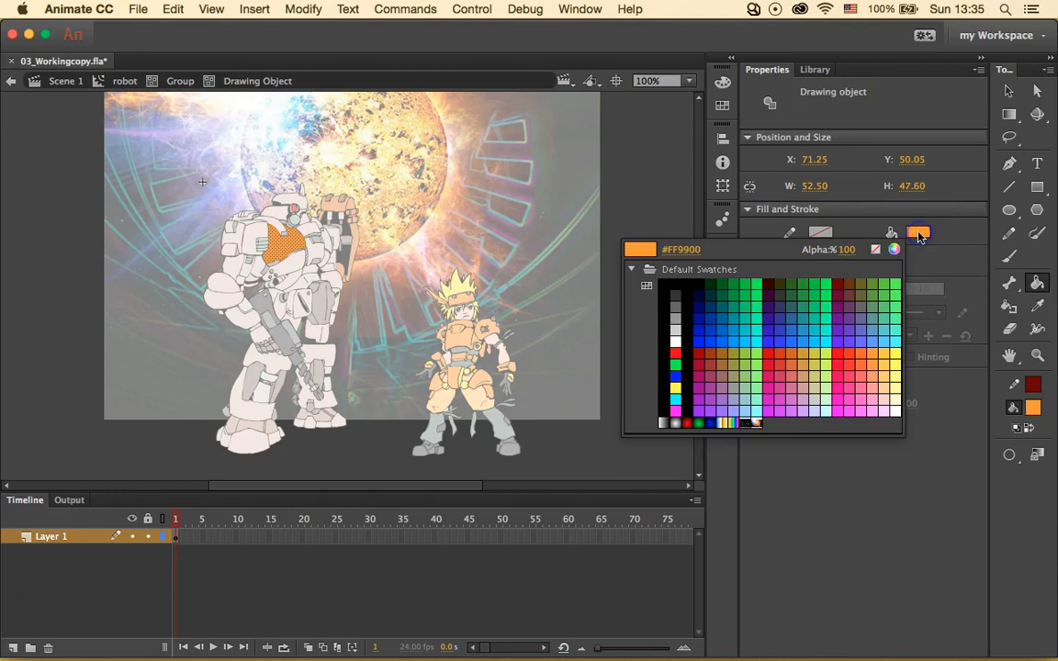
left_click(735, 285)
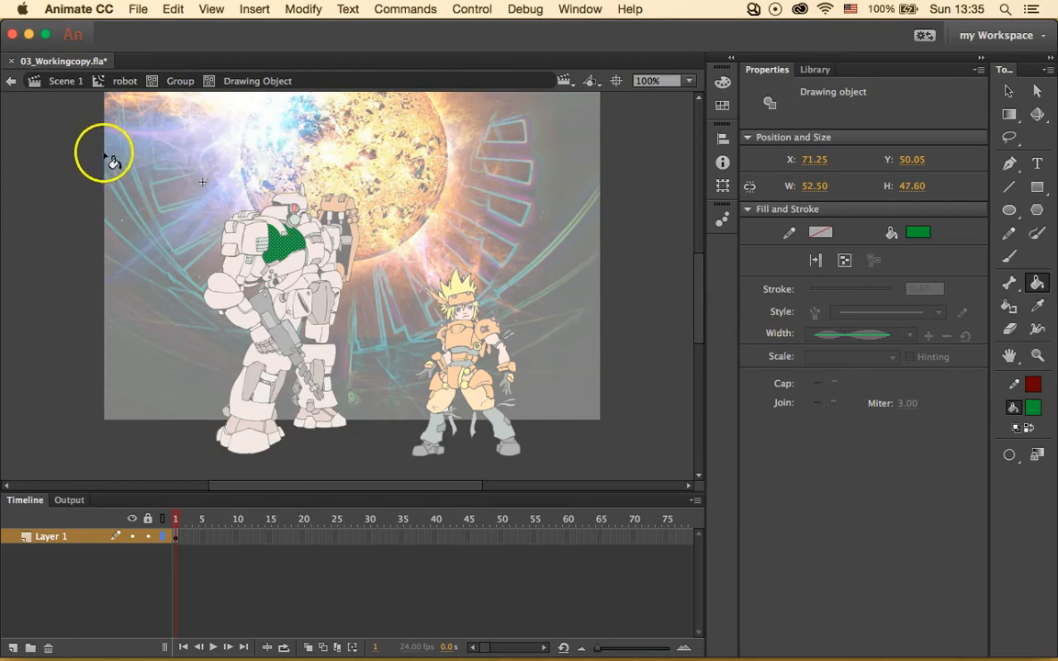
left_click(46, 82)
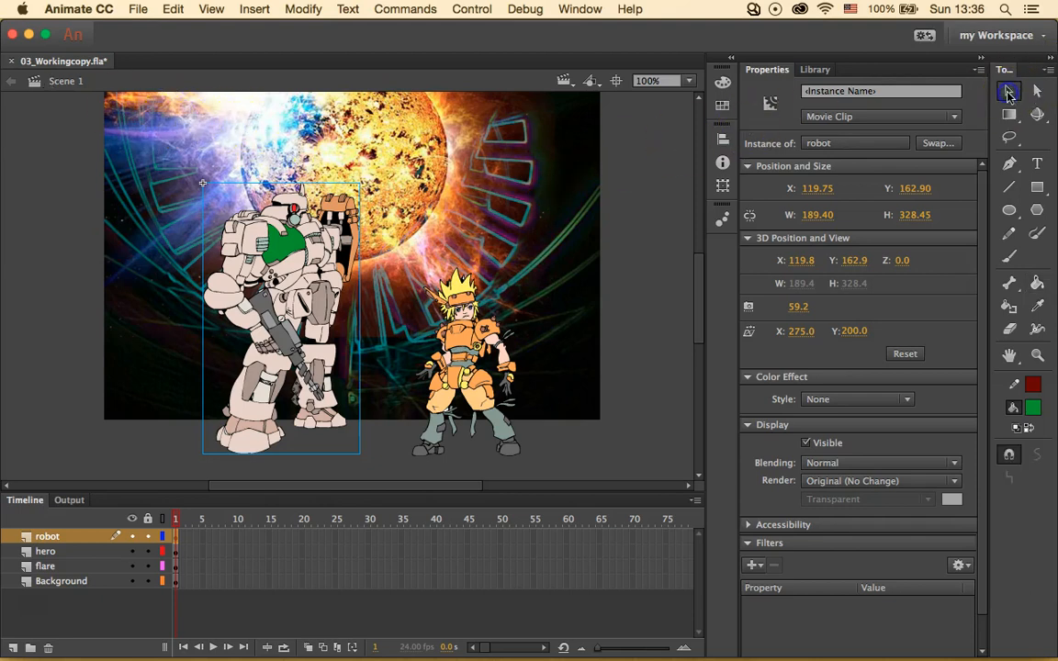
Break the robot instance on the stage apart repeatedly, from symbol to group to drawing objects to raw shapes
left_click(355, 156)
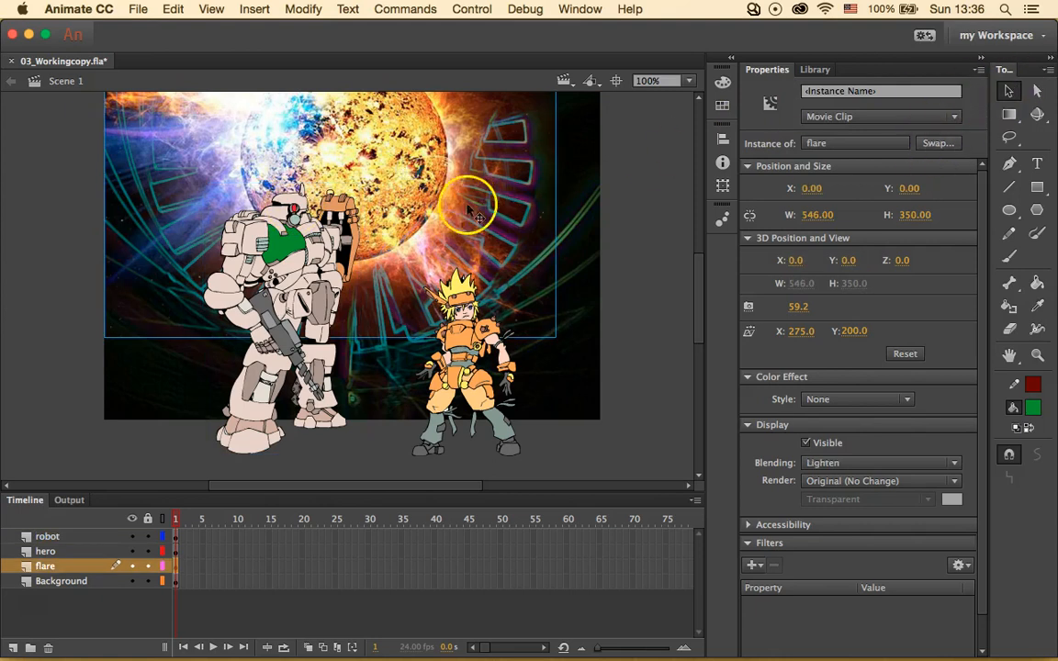
left_click(237, 230)
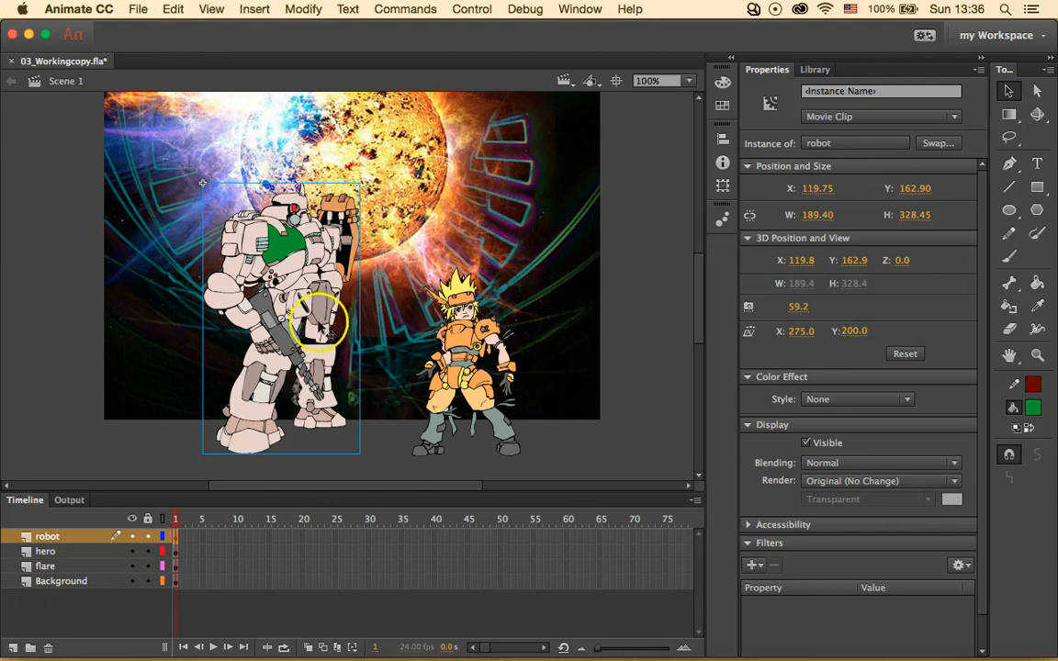
left_click(303, 8)
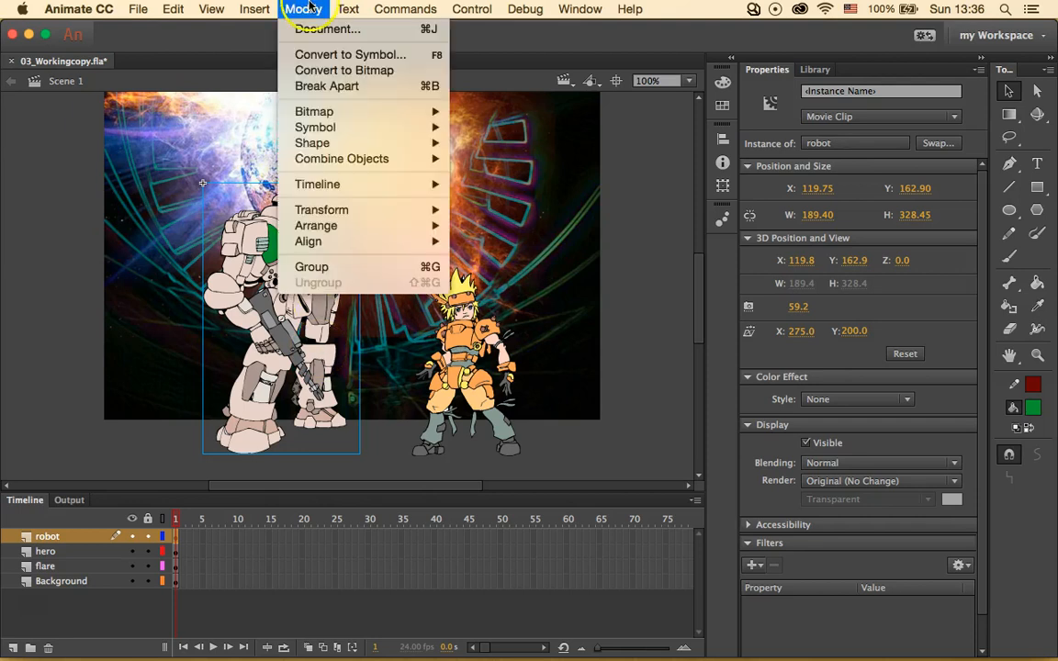
left_click(379, 89)
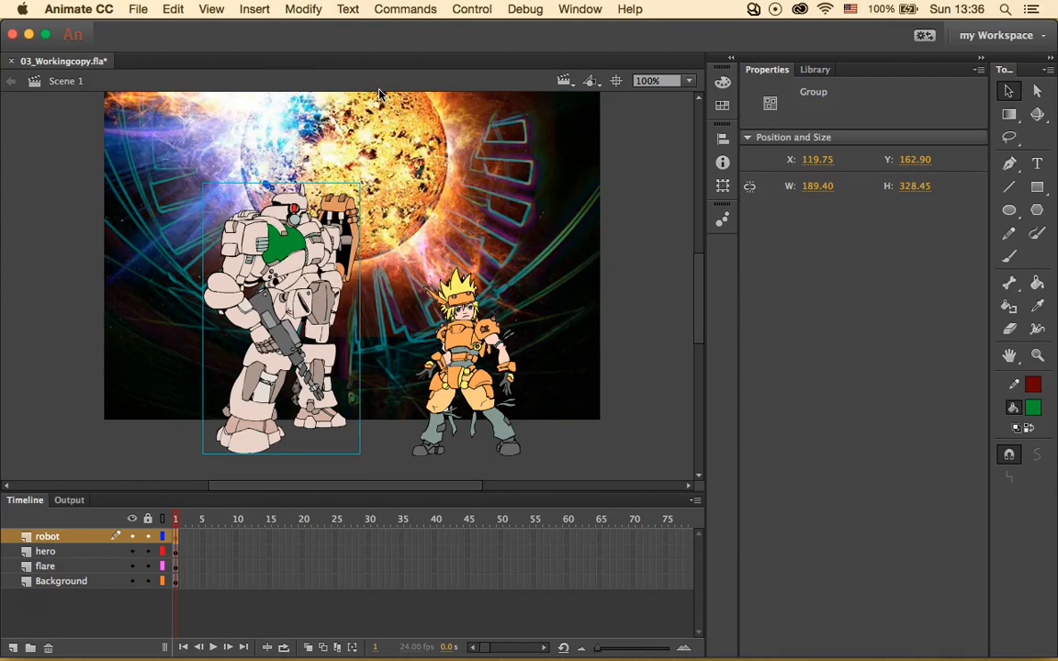
left_click(371, 124)
left_click(305, 9)
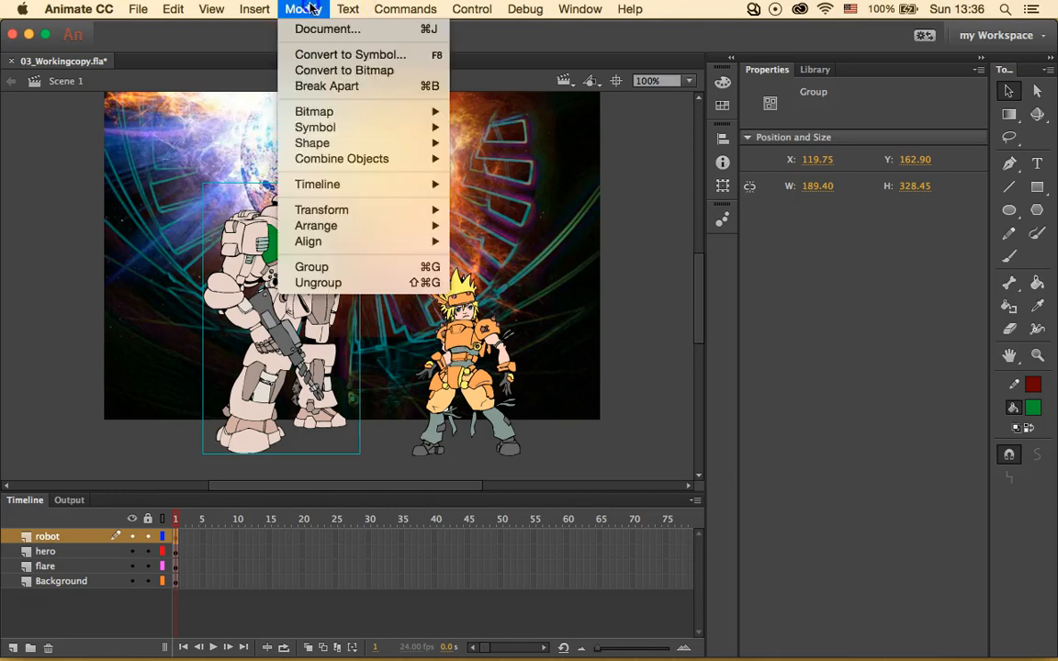
left_click(332, 87)
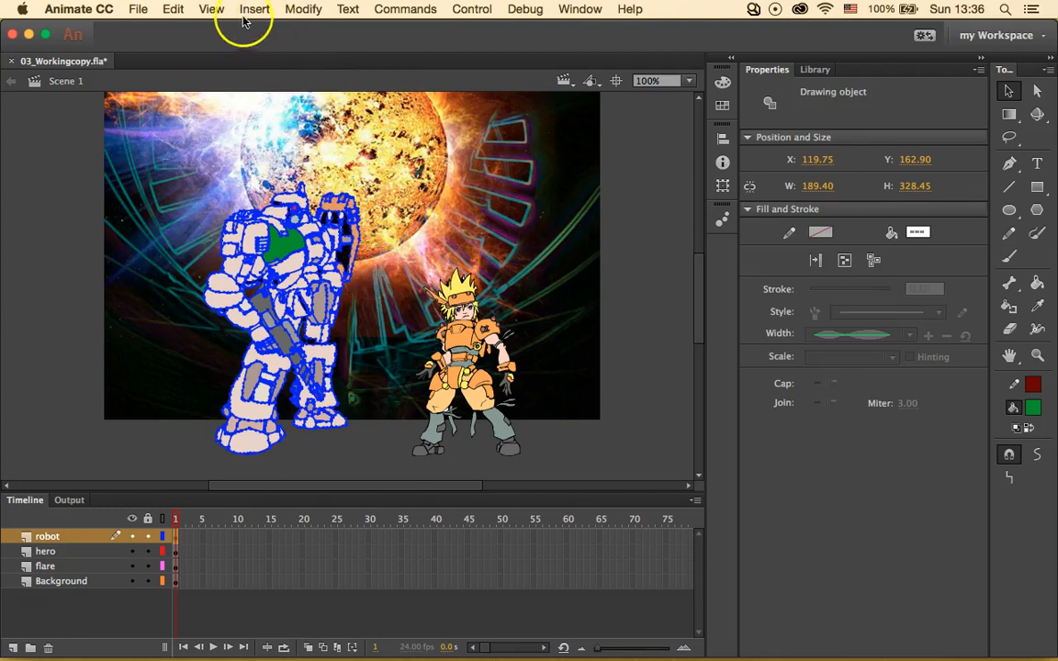
left_click(309, 9)
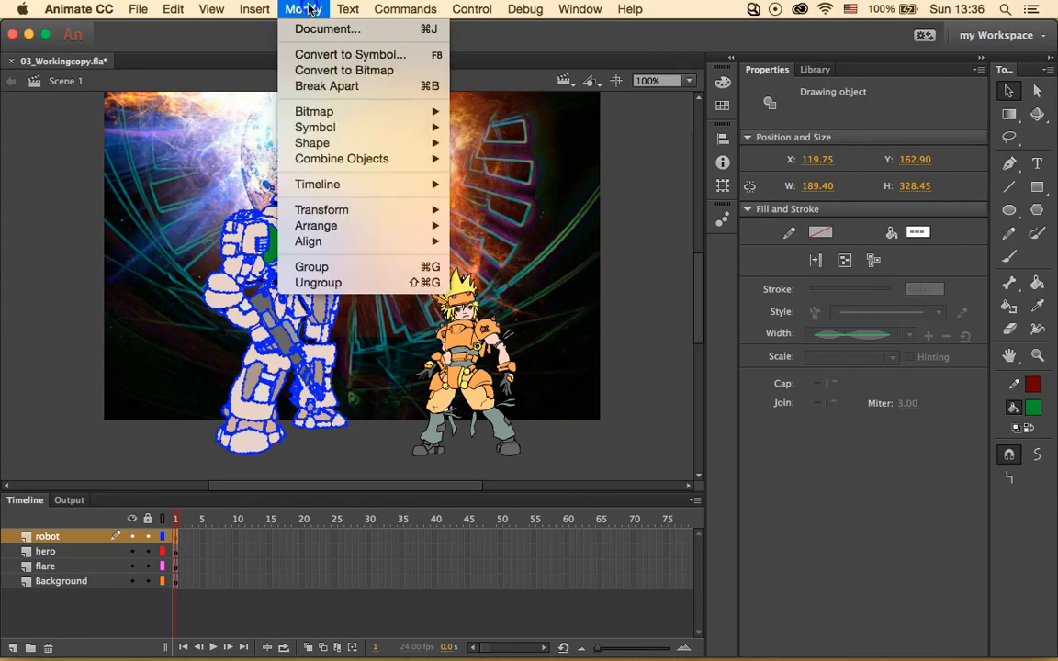
left_click(375, 86)
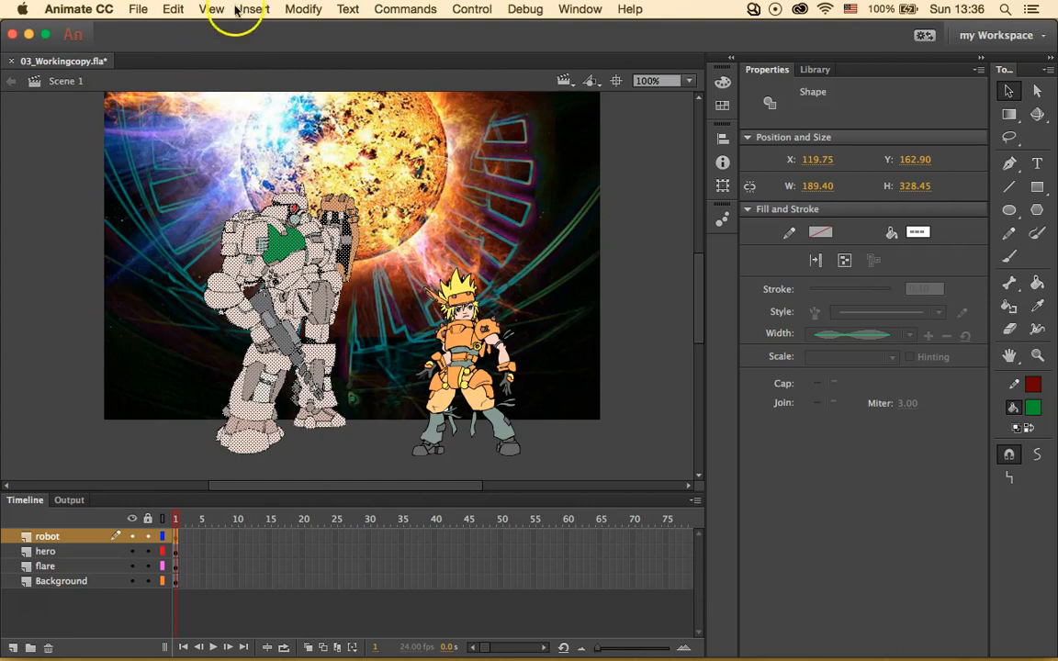
Undo the Break Apart operations on the robot back to its movie clip instance
left_click(172, 9)
left_click(175, 9)
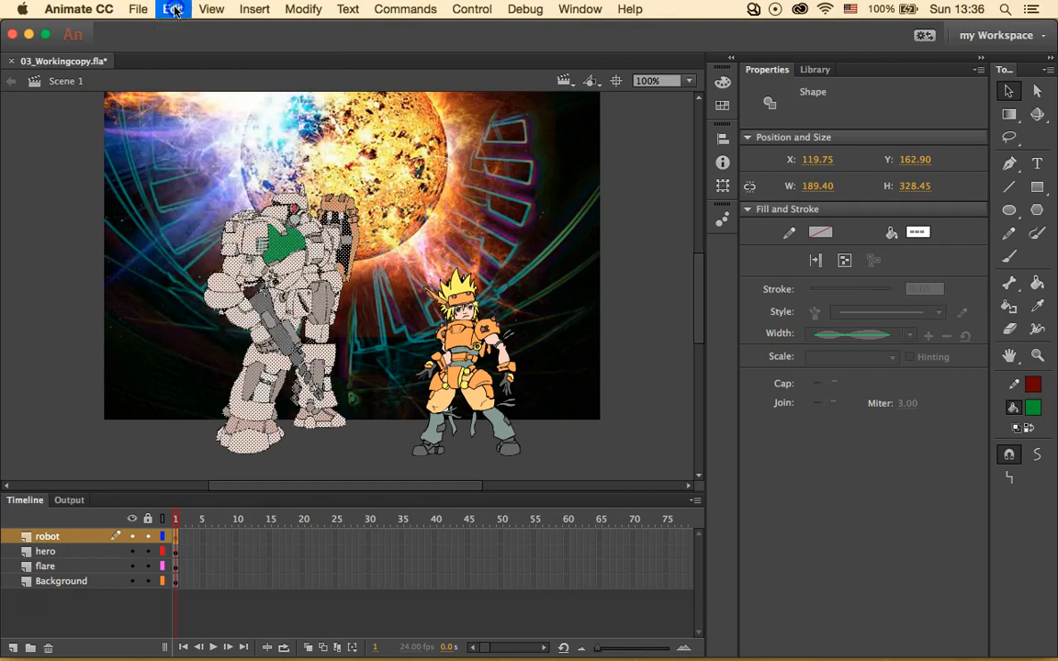
left_click(175, 9)
left_click(221, 29)
left_click(172, 9)
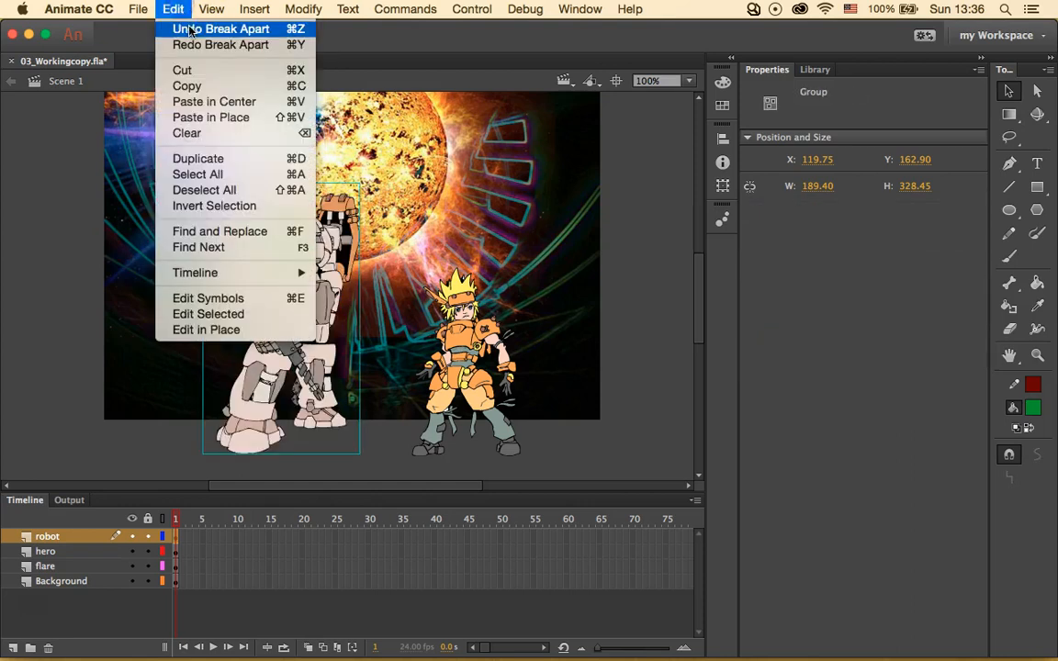
left_click(188, 29)
left_click(172, 9)
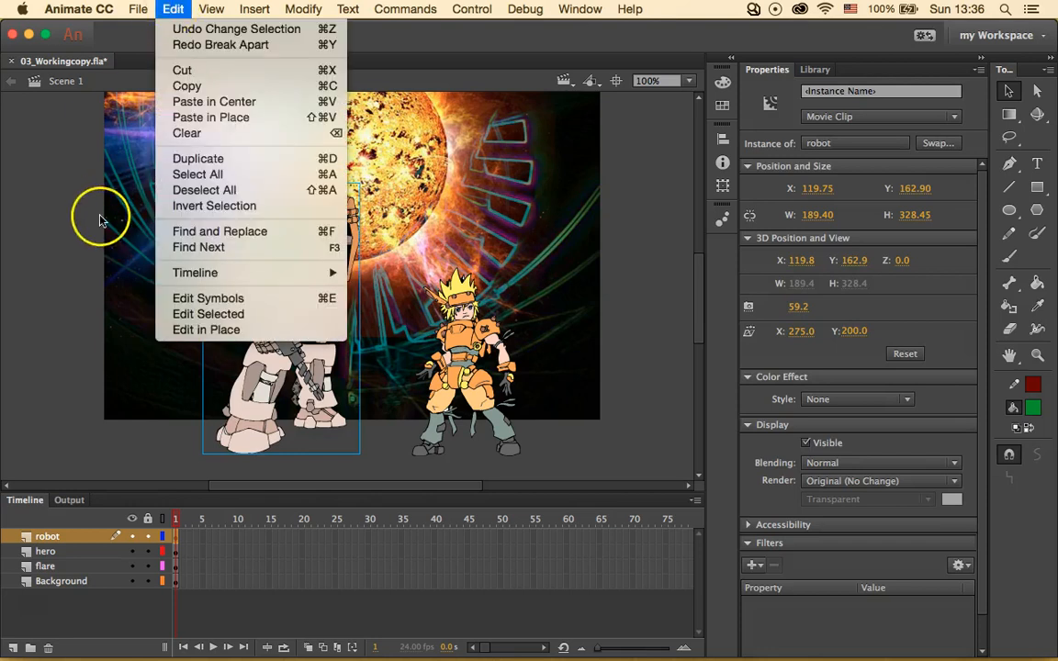
left_click(47, 220)
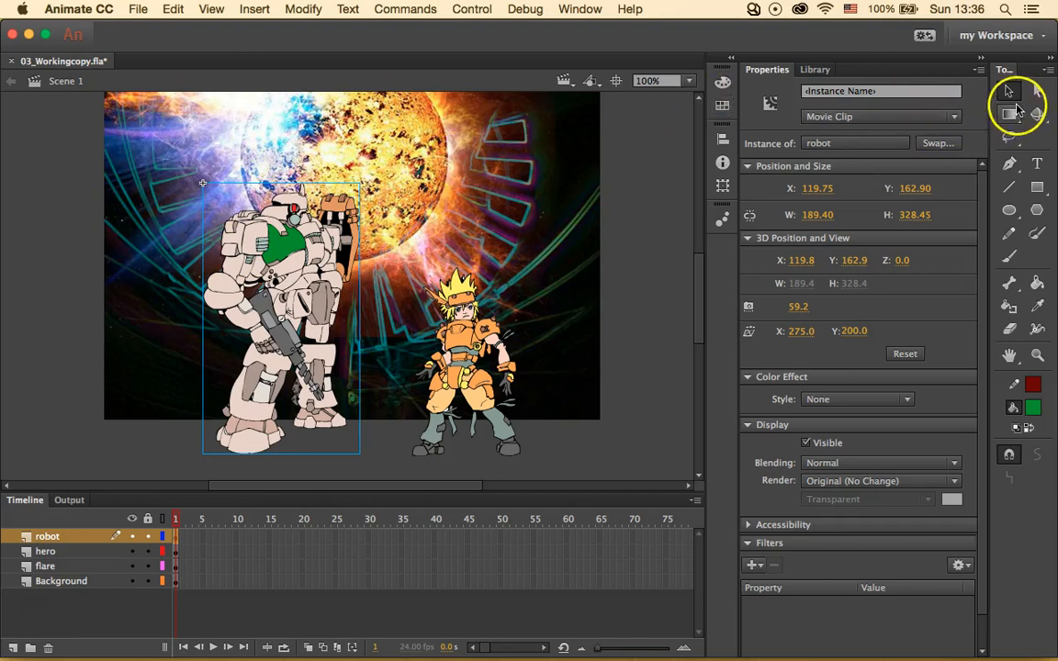
Place a second instance of the robot symbol from the library on the robot layer, overlapping the hero
left_click(74, 542)
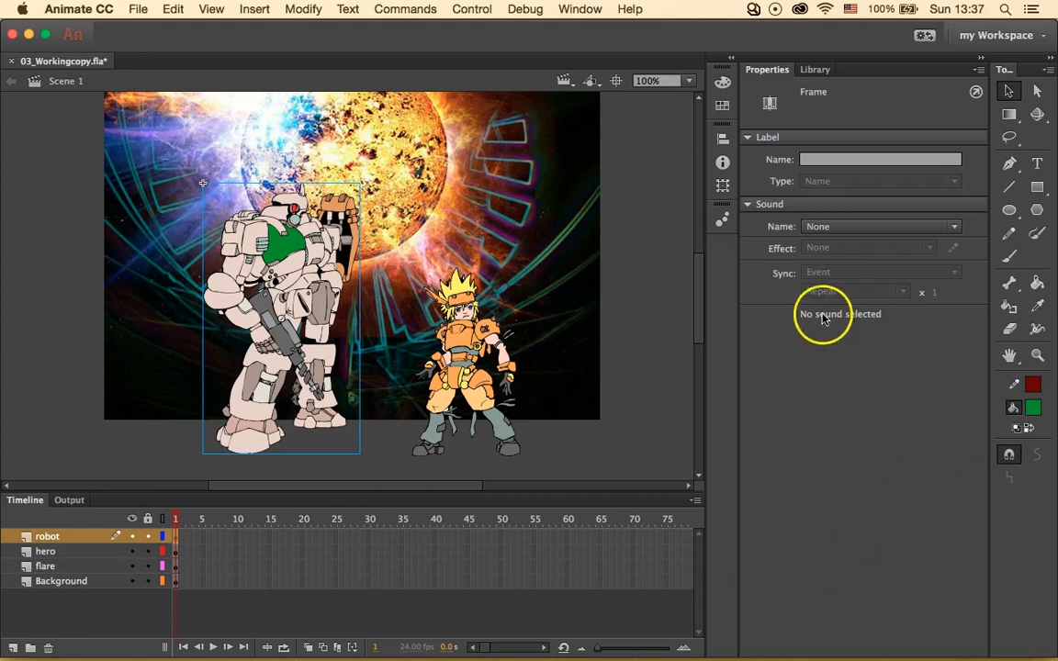
left_click(816, 72)
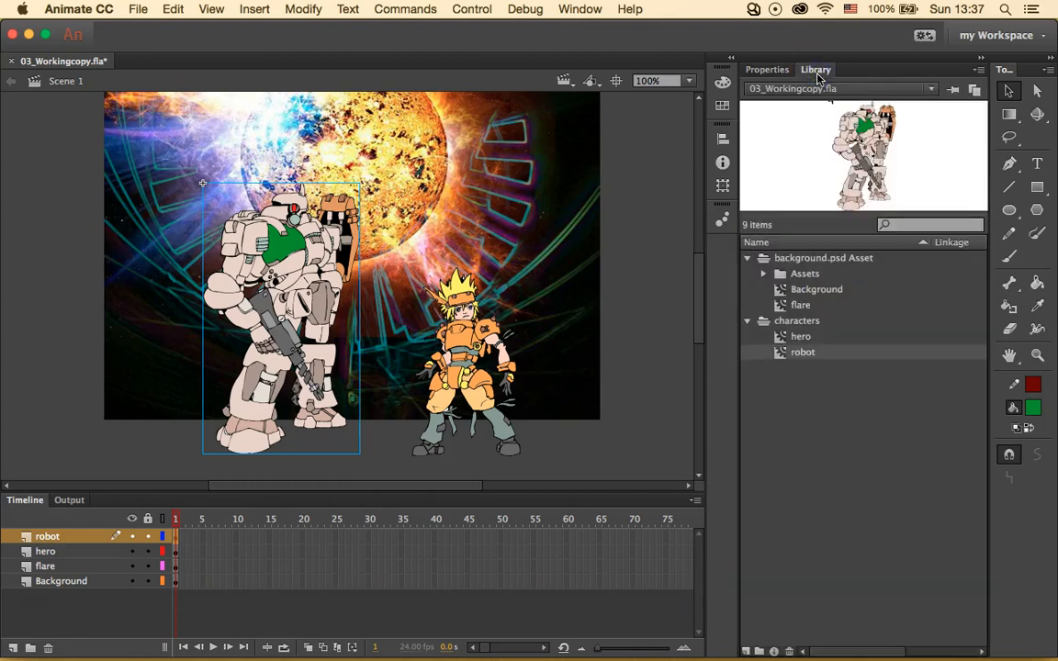
left_click_drag(878, 355, 477, 246)
left_click_drag(519, 213, 503, 248)
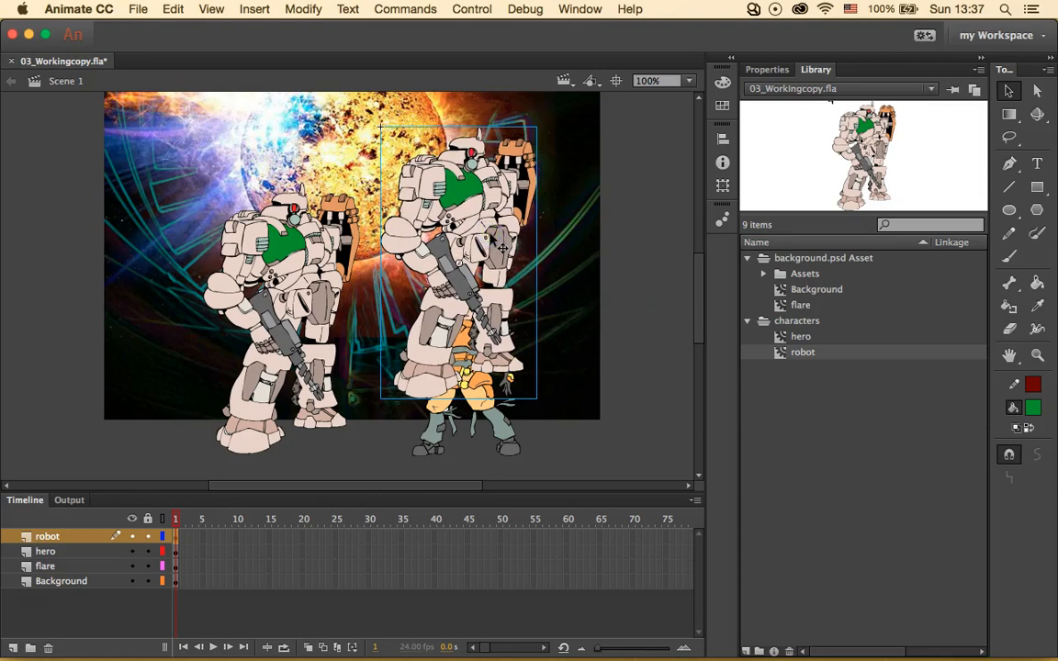
Select the second robot instance with Free Transform and flip it horizontally
left_click(1014, 115)
left_click(570, 208)
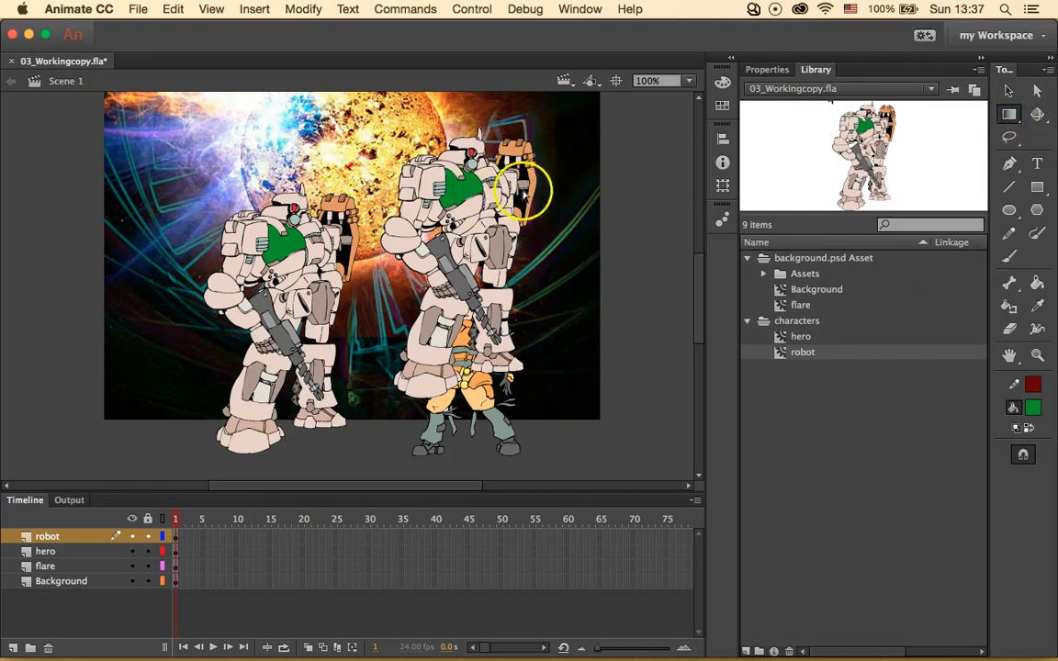
left_click(1009, 118)
left_click(942, 113)
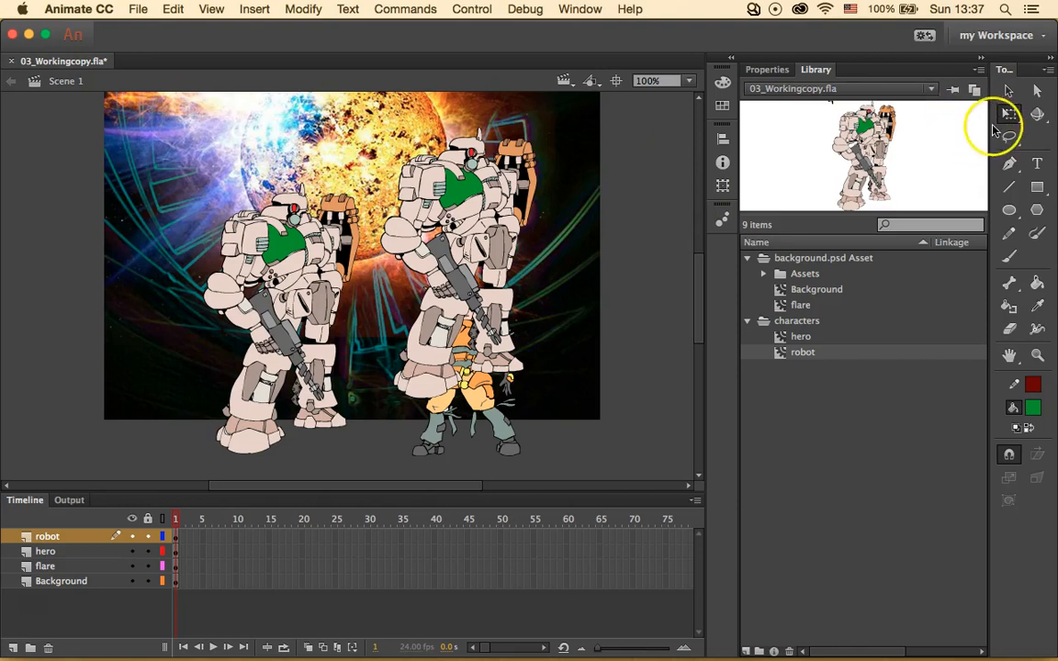
left_click(1010, 90)
left_click(425, 177)
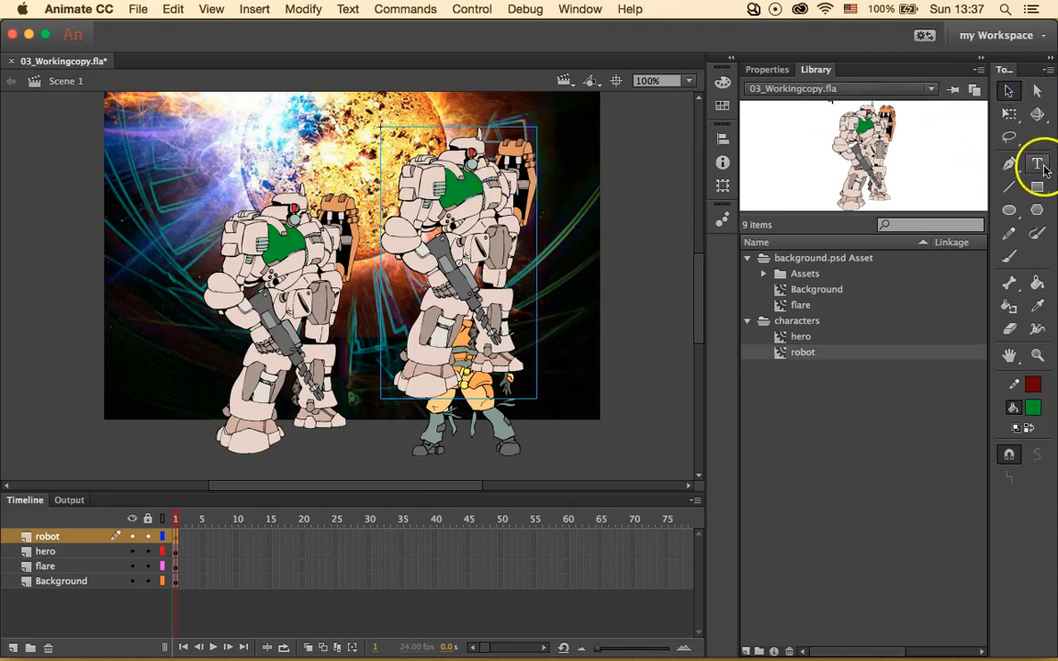
left_click(1010, 114)
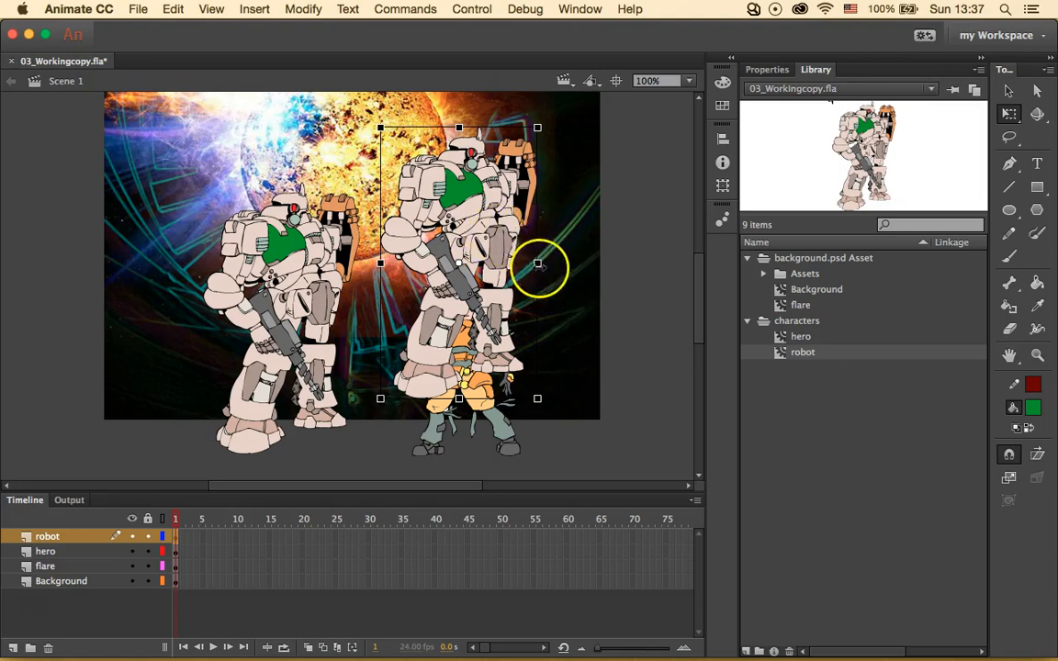
right_click(489, 170)
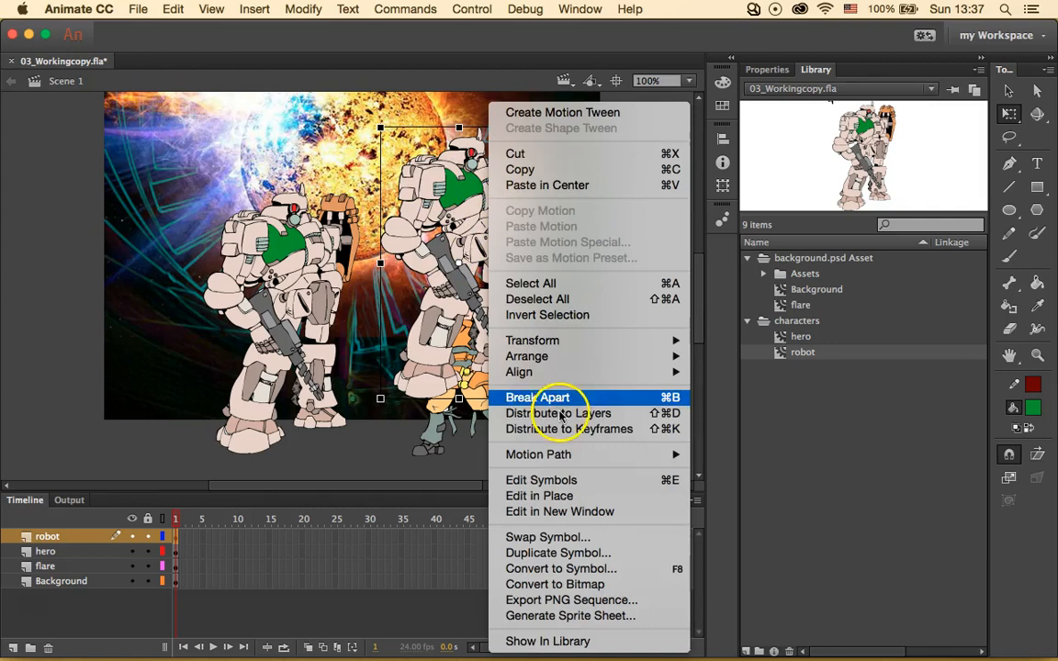
mouse_move(671, 368)
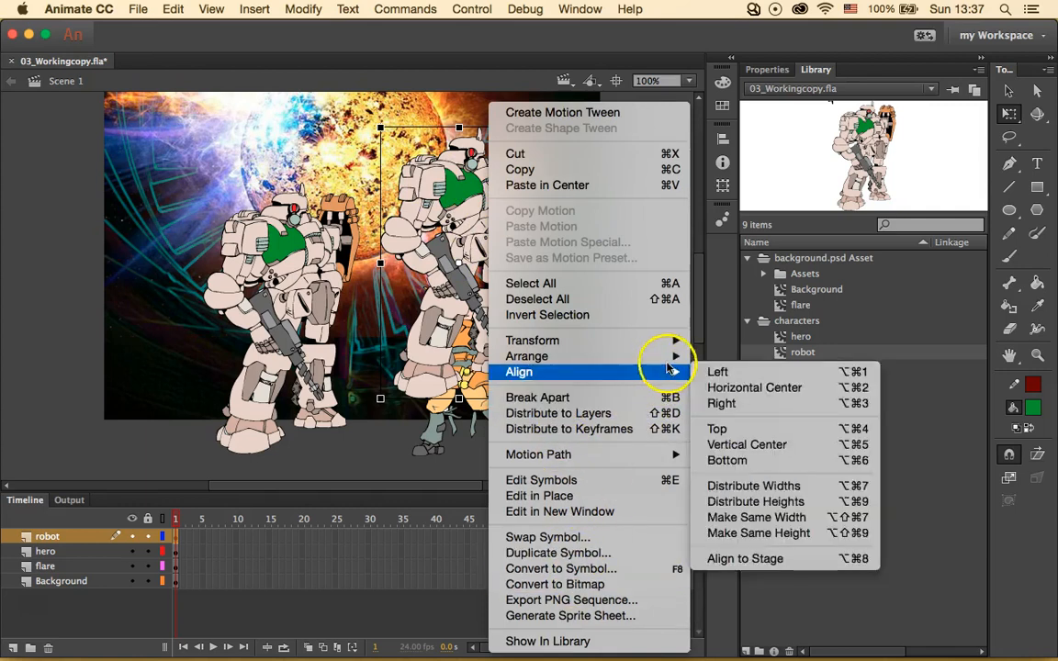
mouse_move(673, 342)
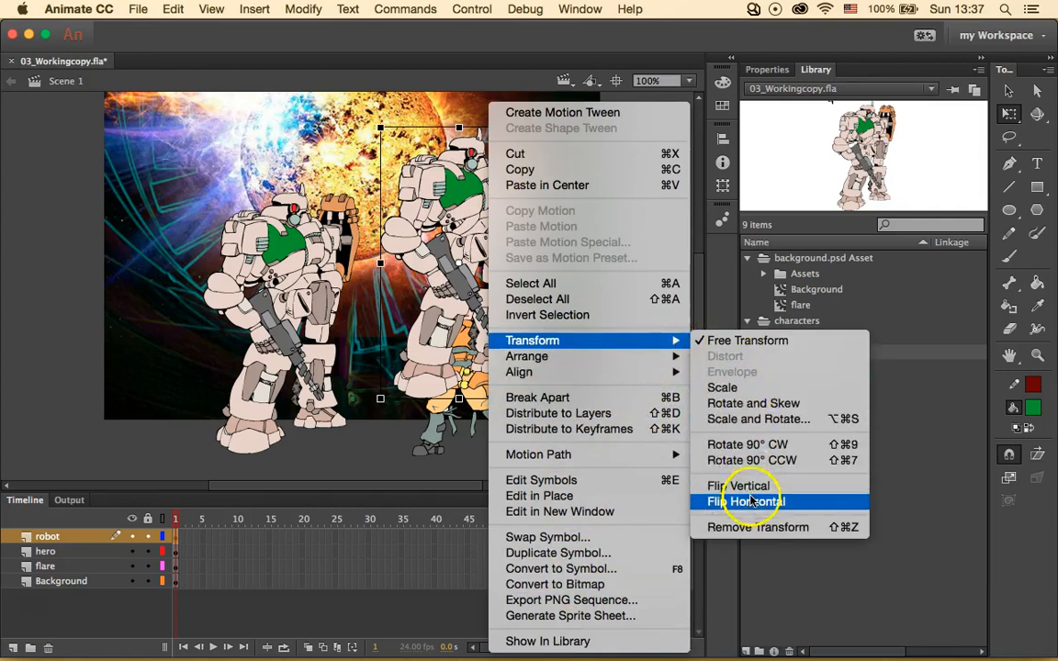
left_click(782, 502)
left_click(526, 228)
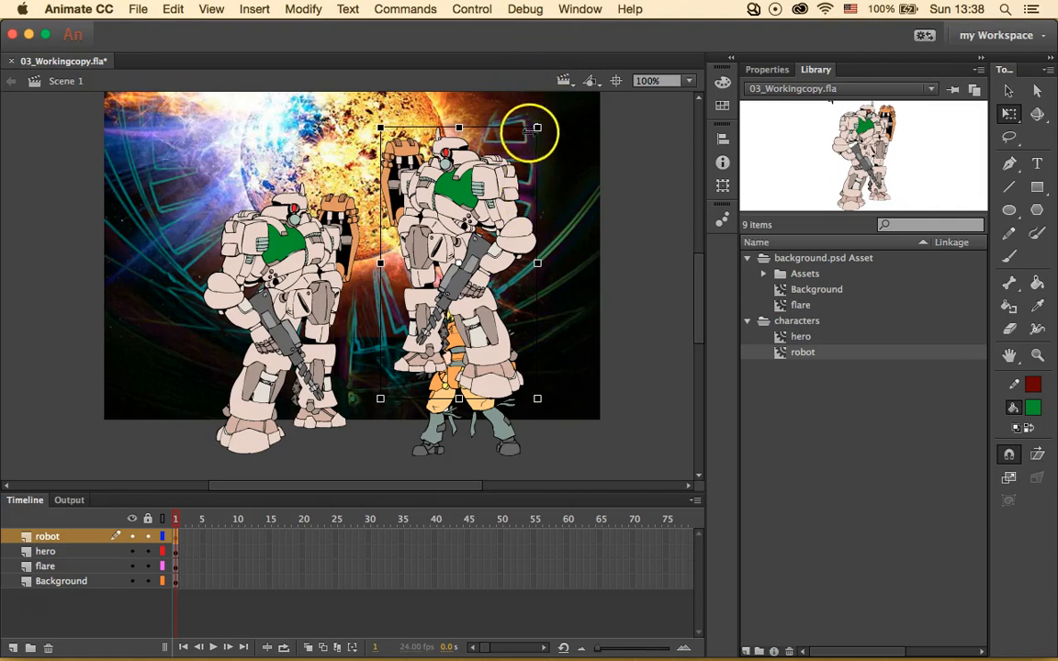
Scale the flipped robot instance down proportionally about its center to roughly half size and leave it selected
left_click_drag(537, 127, 500, 178)
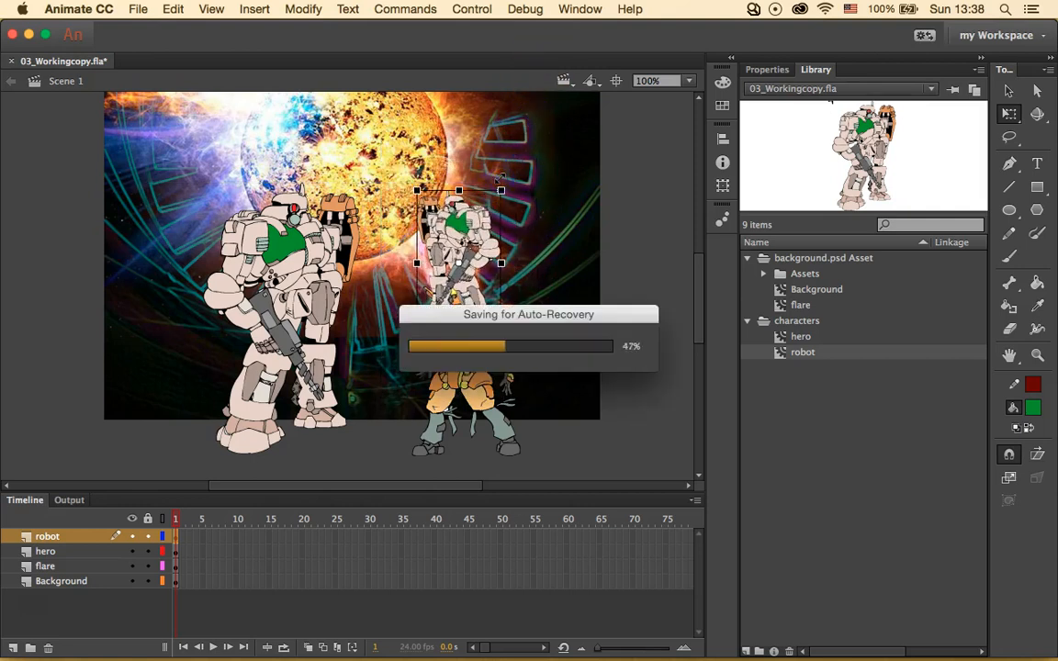
left_click(484, 189)
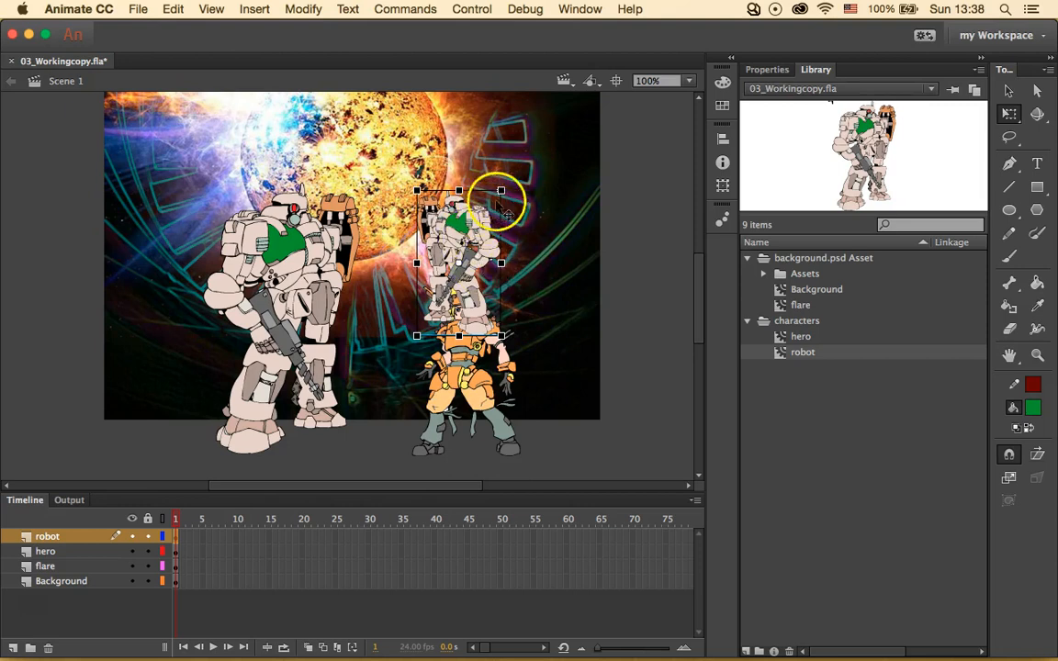
left_click(554, 217)
left_click(620, 214)
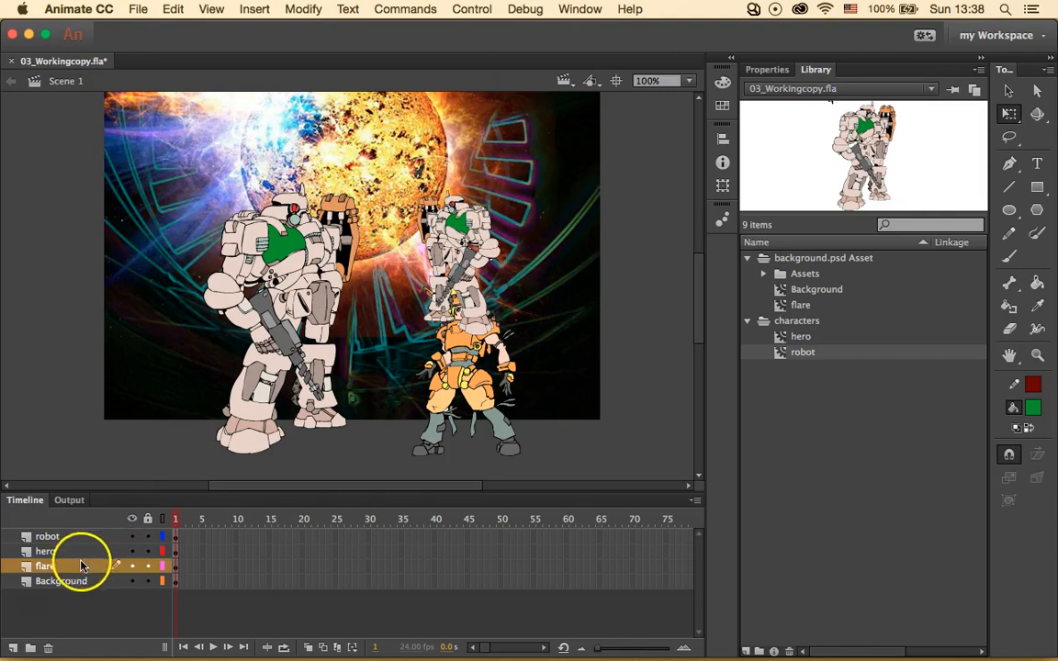
left_click(461, 218)
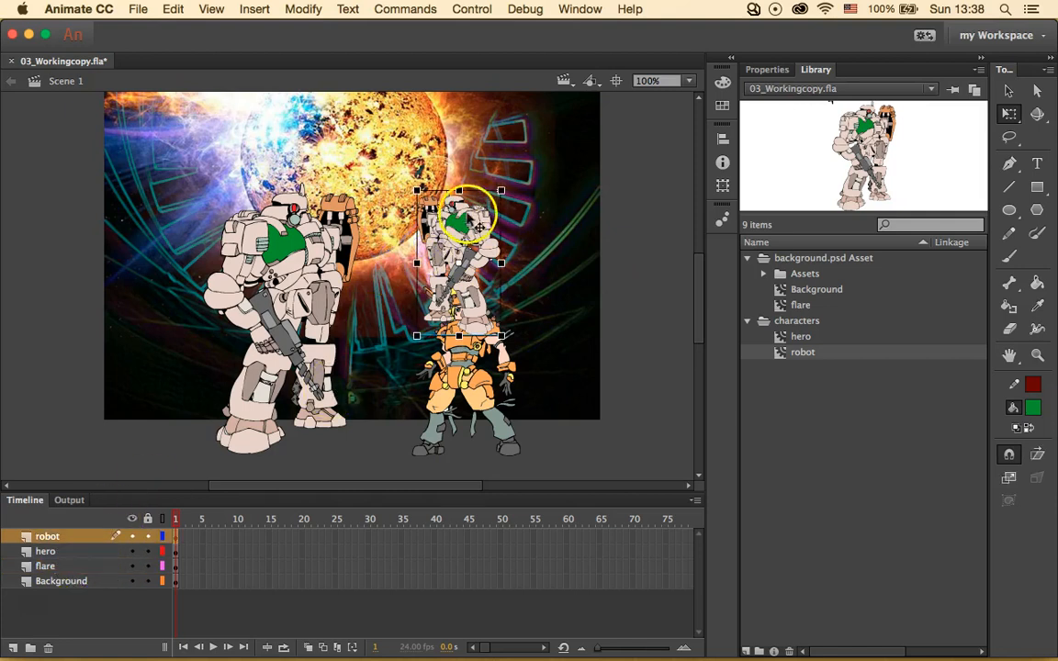
Reorder the layers so robot sits directly below hero, and shift the small robot slightly to the right behind the hero
left_click(58, 549, "shift")
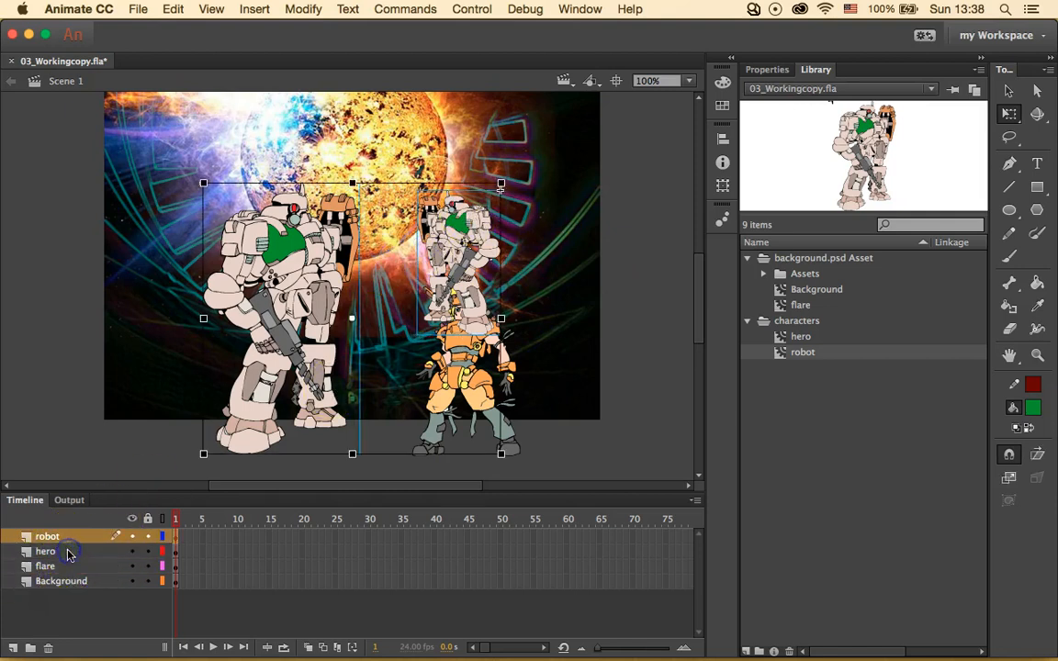
left_click_drag(83, 538, 87, 558)
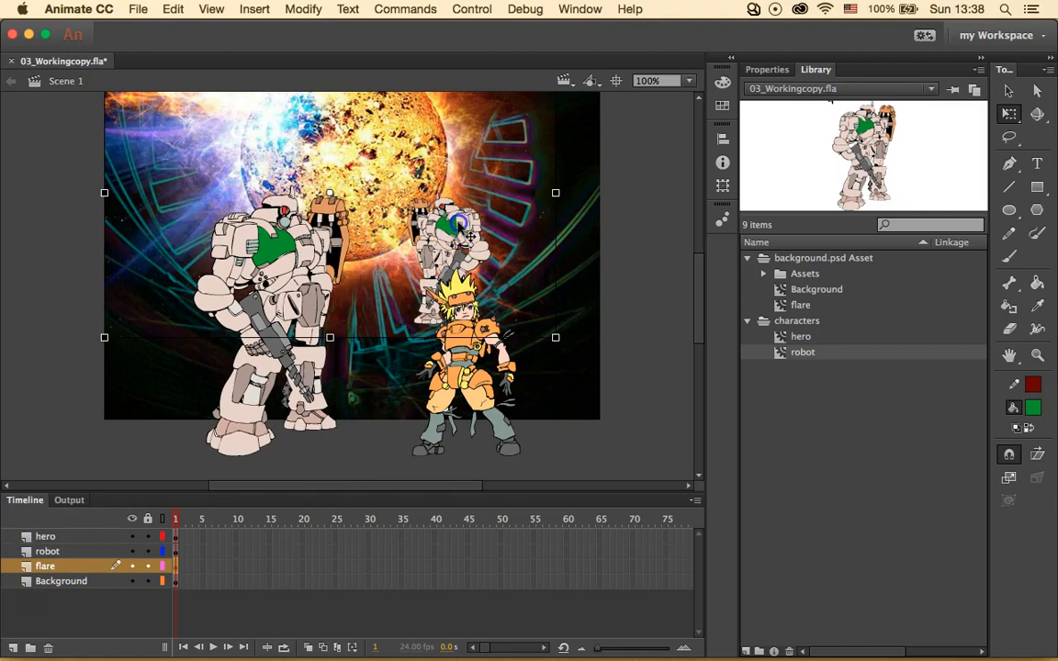
left_click_drag(460, 224, 498, 224)
left_click(639, 232)
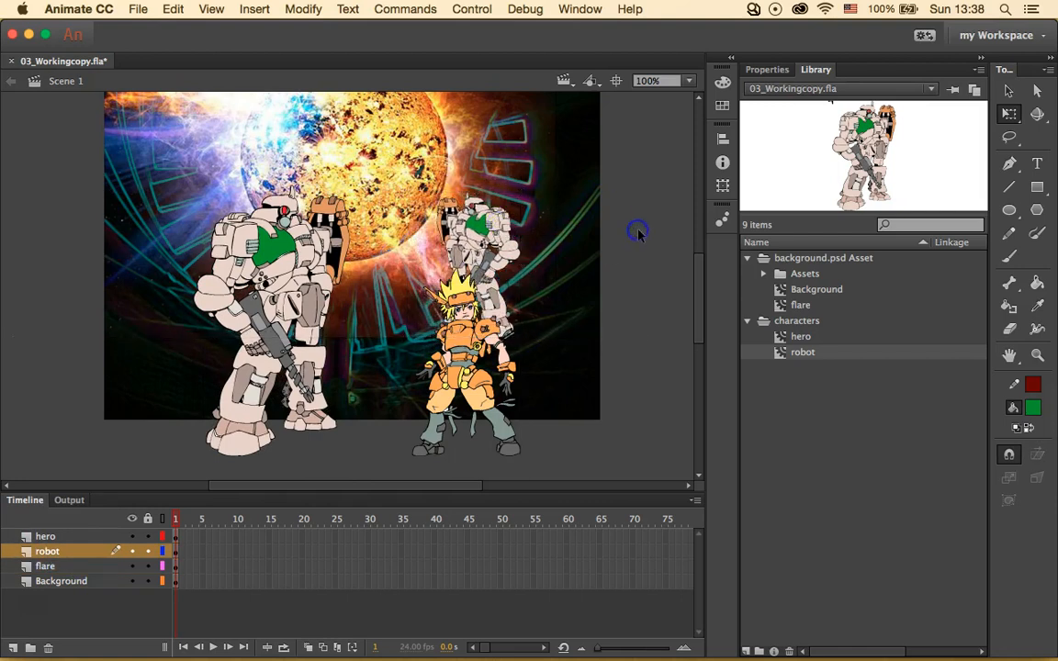
Place a third instance of the robot symbol from the library over the stage's right edge on the robot layer
left_click_drag(878, 354, 568, 264)
left_click(607, 238)
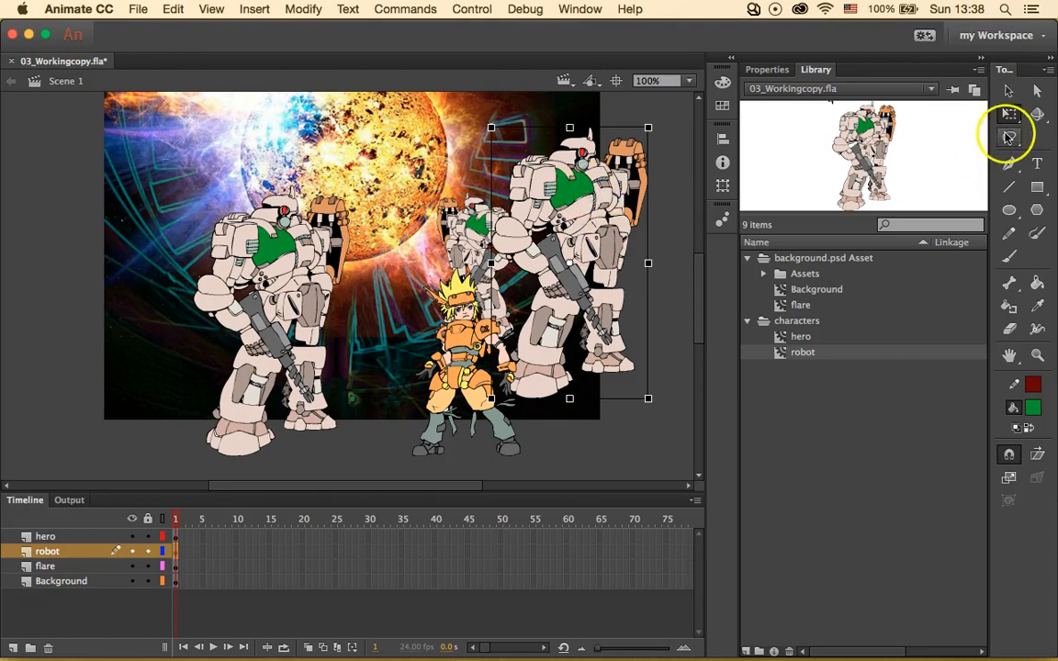
Flip the third robot instance horizontally and scale it down proportionally about its center to about 99 px wide
right_click(618, 198)
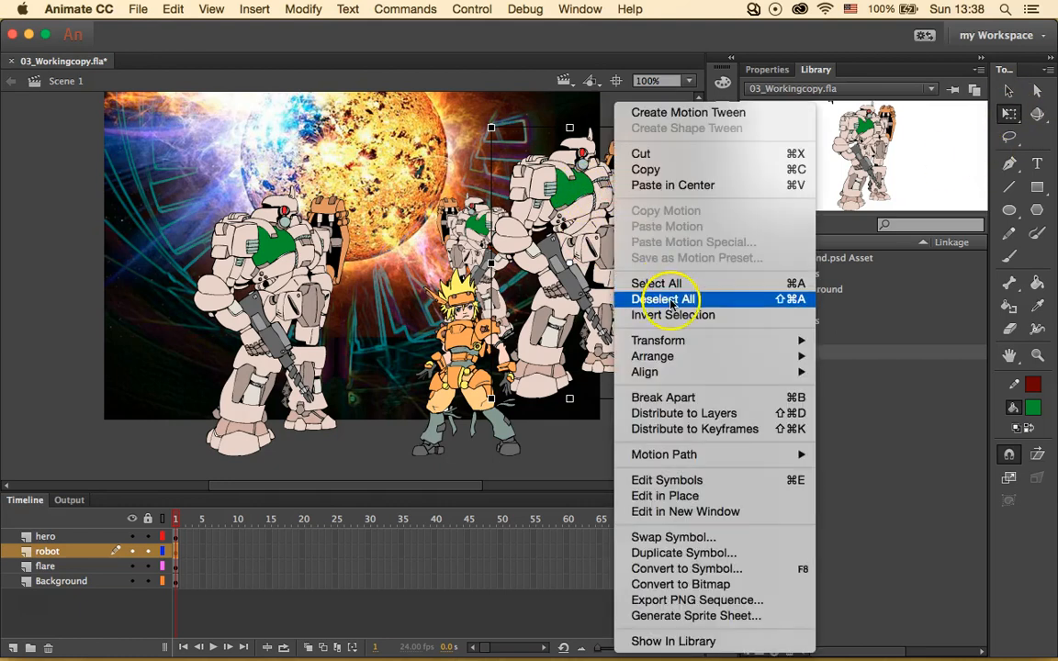
mouse_move(802, 341)
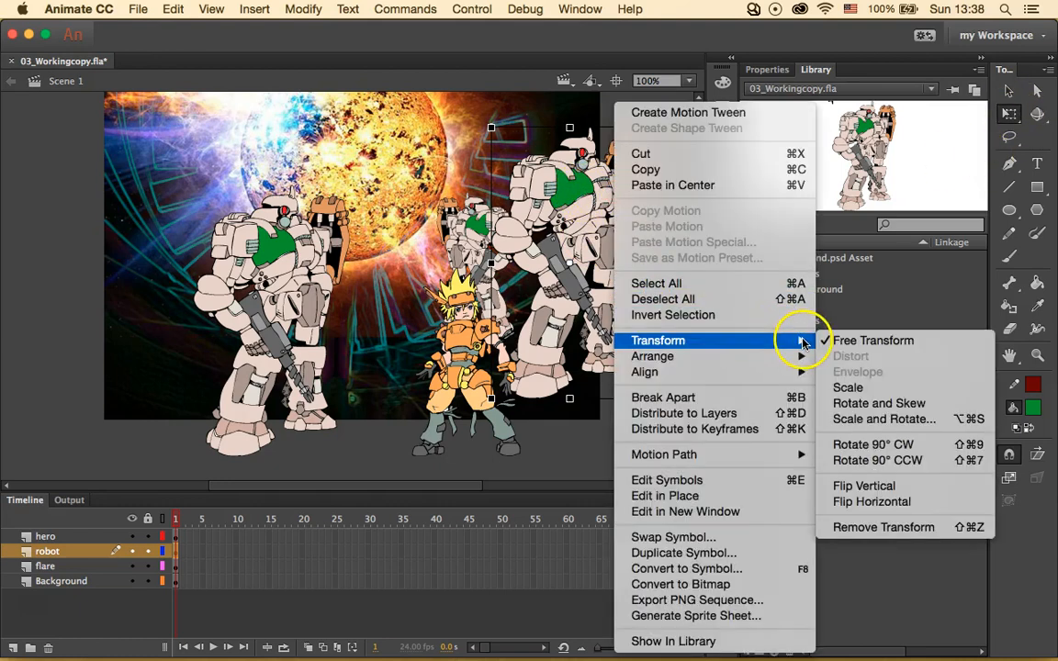
left_click(867, 501)
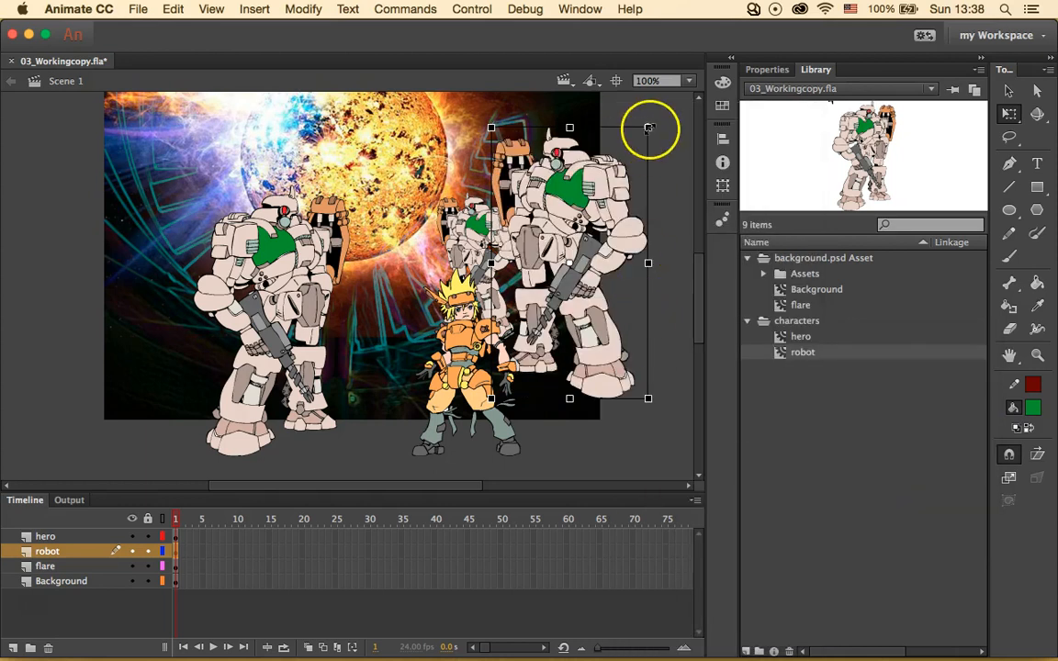
left_click_drag(648, 132, 544, 253)
left_click(614, 270)
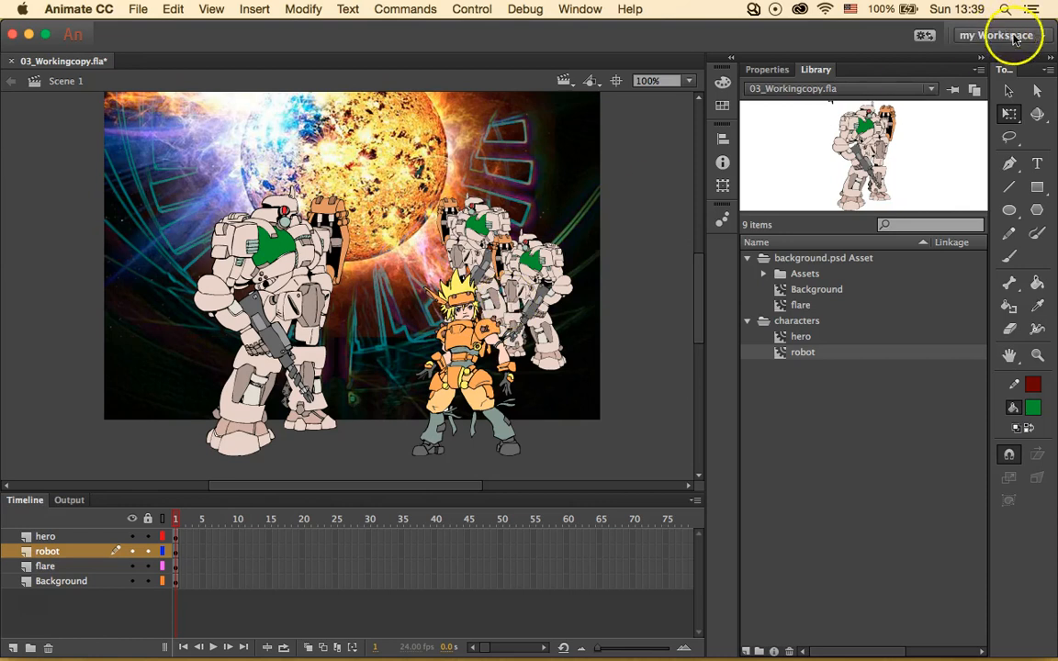
Move the large robot and the hero up and left so both stand inside the stage with their feet aligned
left_click(1009, 90)
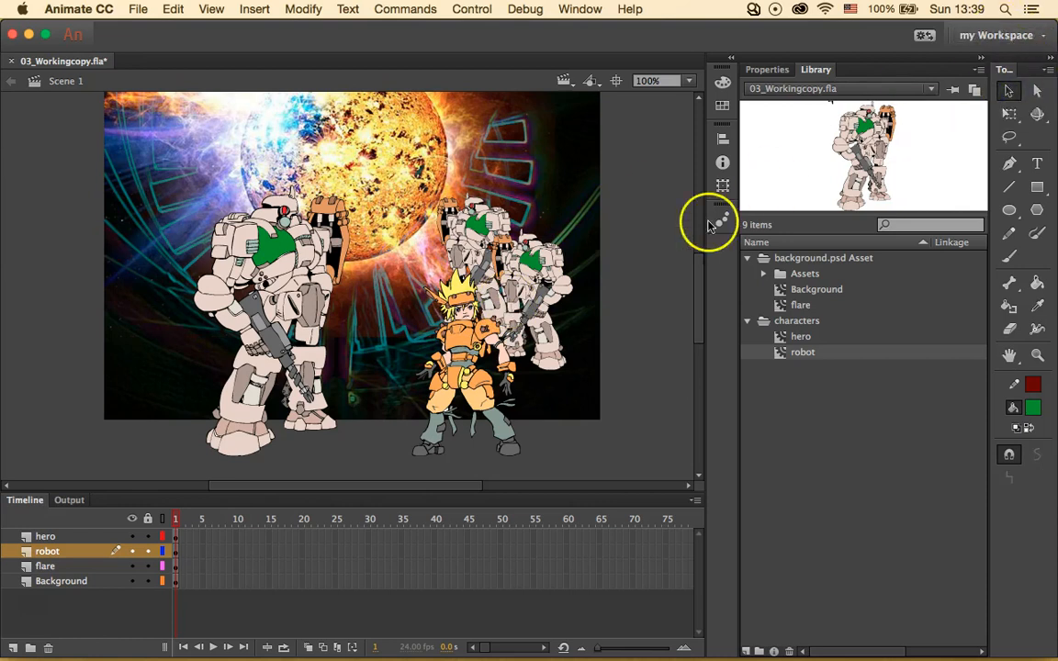
mouse_move(436, 317)
left_mouse_down()
mouse_move(379, 279)
mouse_move(427, 302)
left_mouse_up()
left_click_drag(301, 276, 257, 216)
left_click(421, 303)
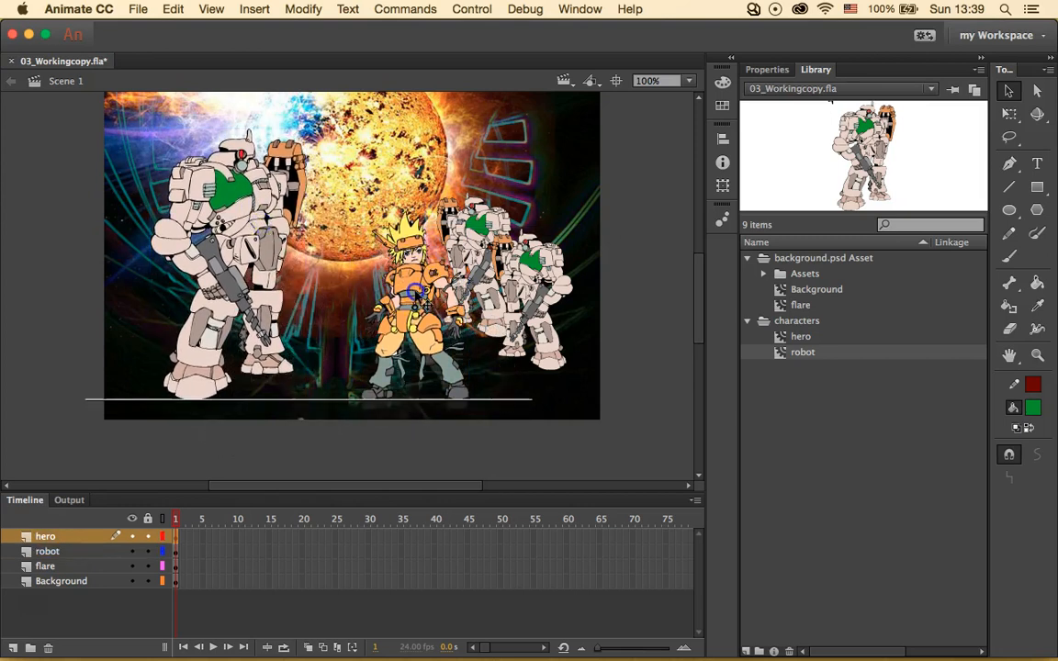
left_click(604, 267)
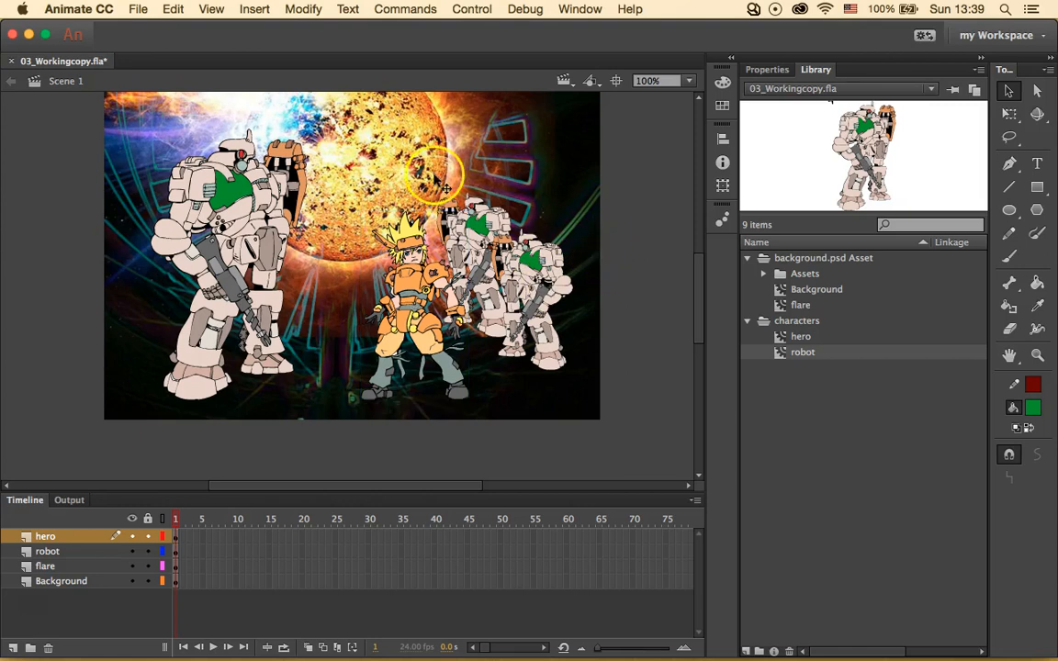
Show the rulers and add a horizontal guide at position 435 pixels
left_click(212, 11)
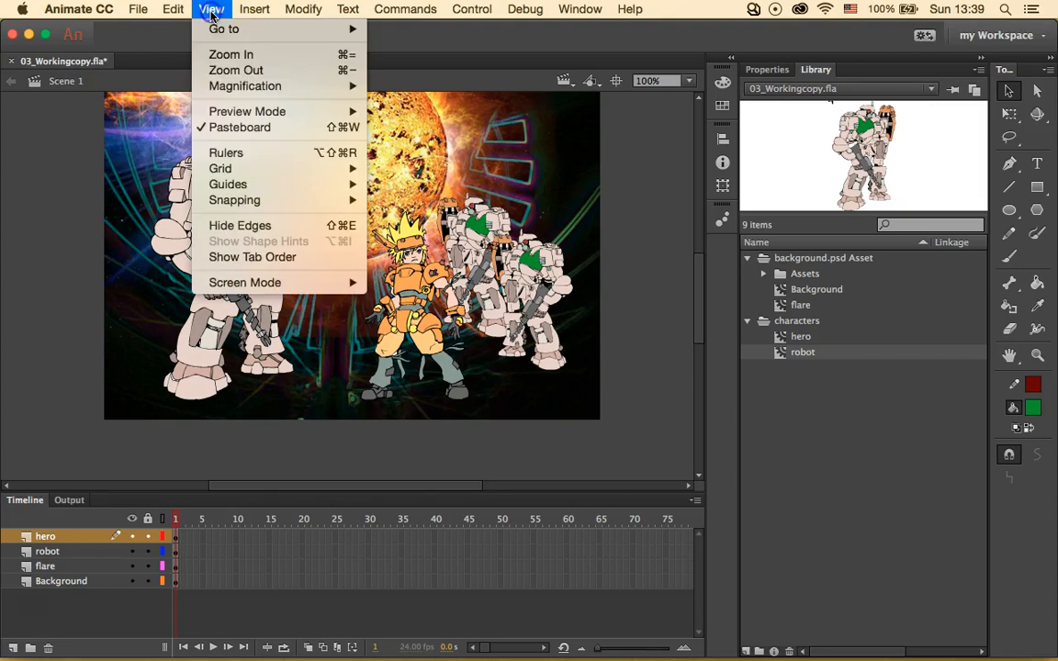
left_click(354, 153)
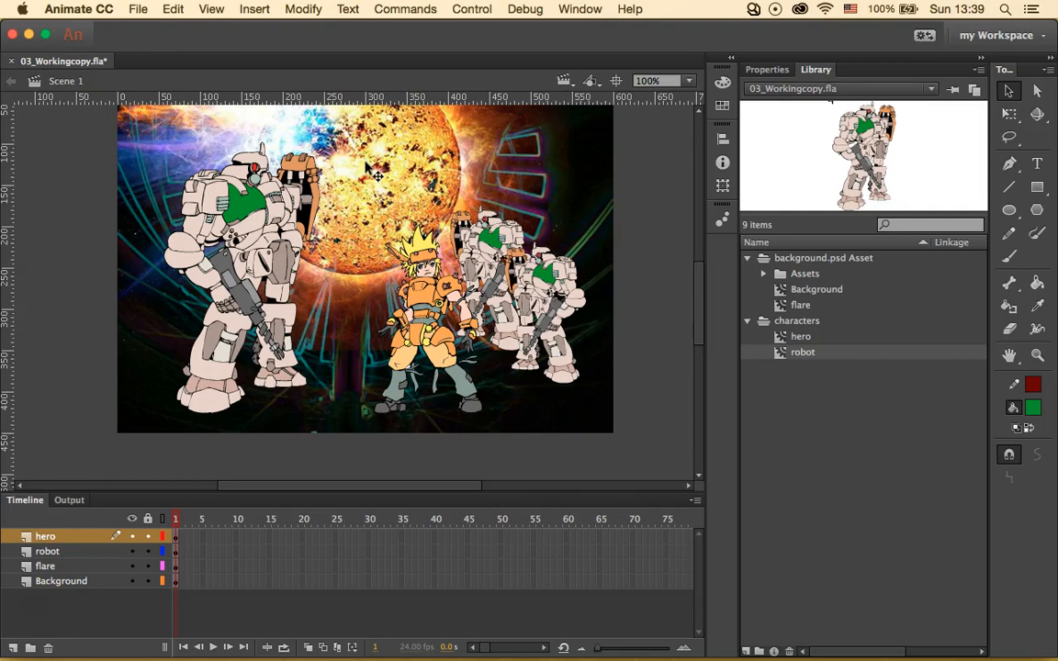
left_click_drag(327, 92, 350, 157)
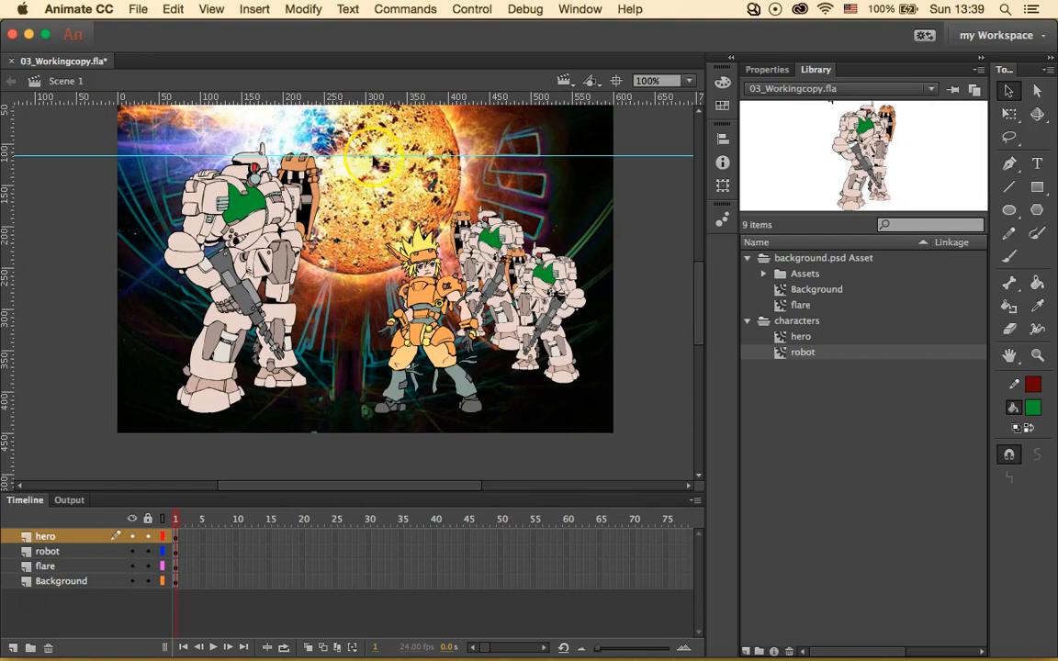
double_click(371, 157)
mouse_move(492, 336)
left_mouse_down()
mouse_move(457, 329)
mouse_move(492, 333)
left_mouse_up()
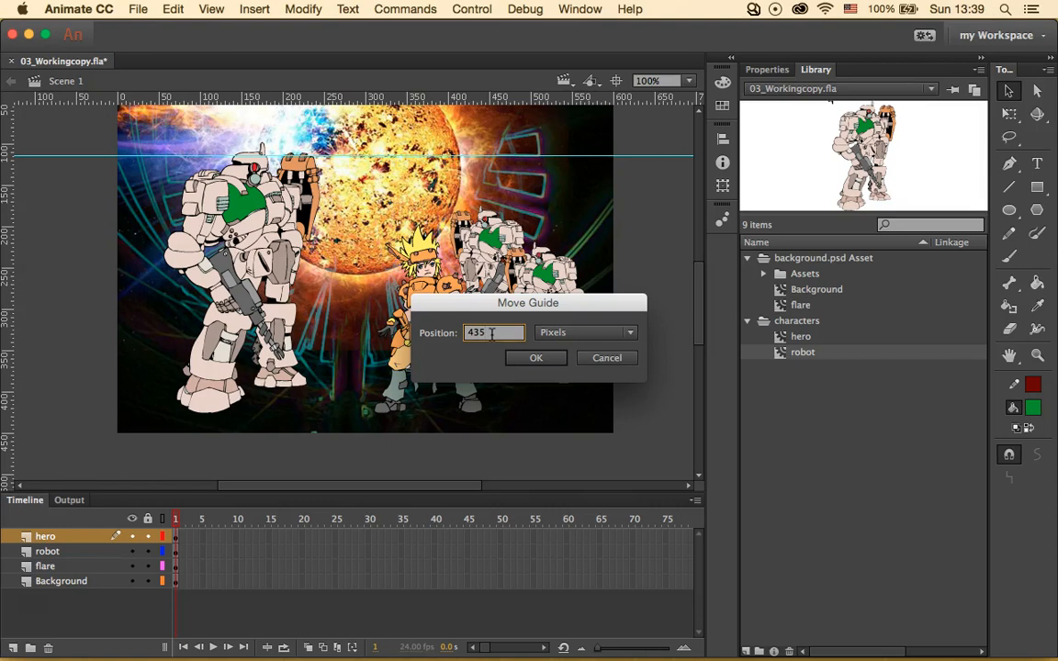
left_click(535, 358)
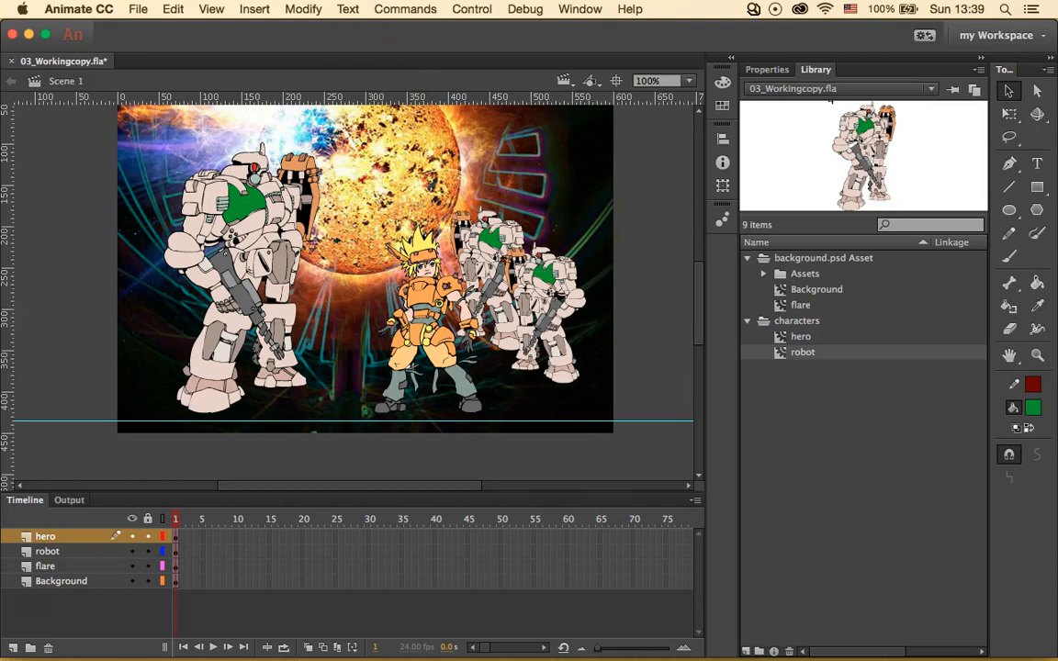
Check the snapping options and lower the large robot and the hero until their feet snap to the horizontal guide
left_click(210, 9)
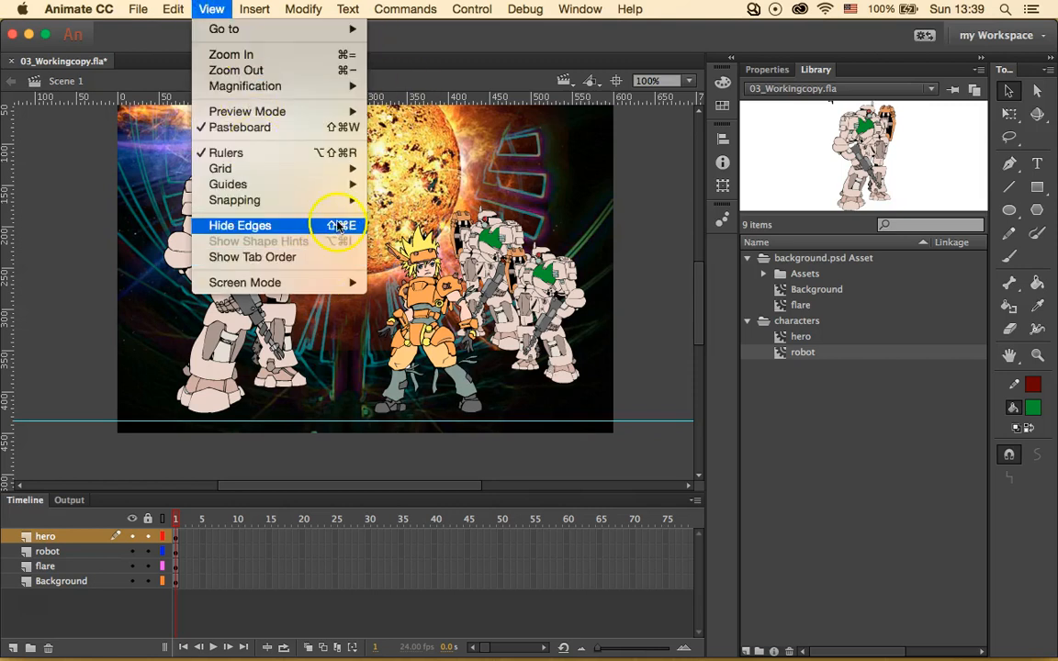
mouse_move(356, 199)
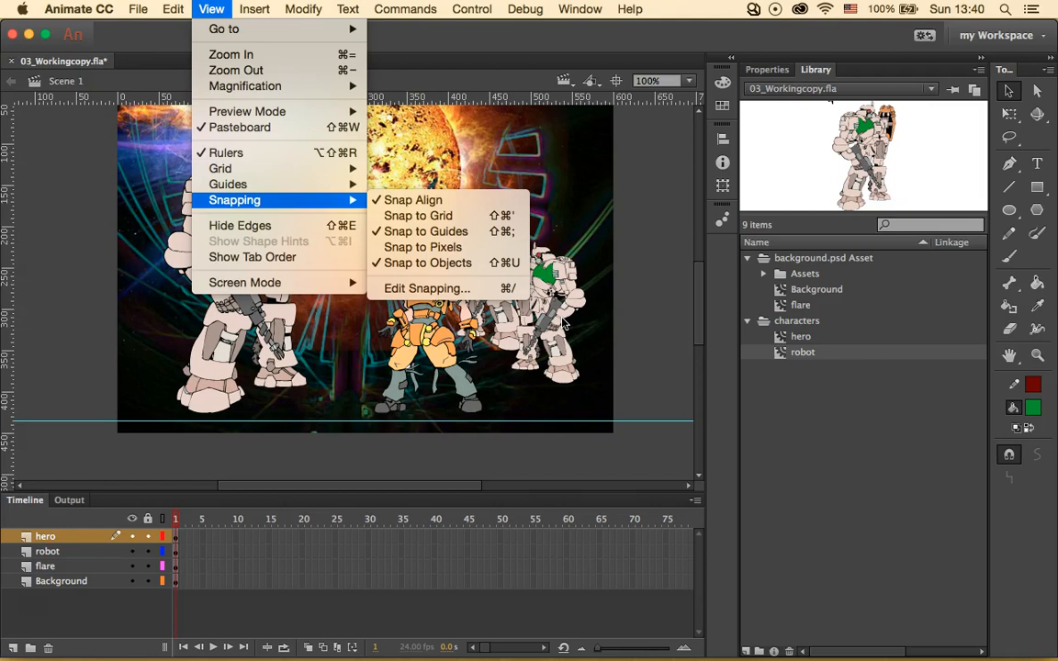
left_click(613, 291)
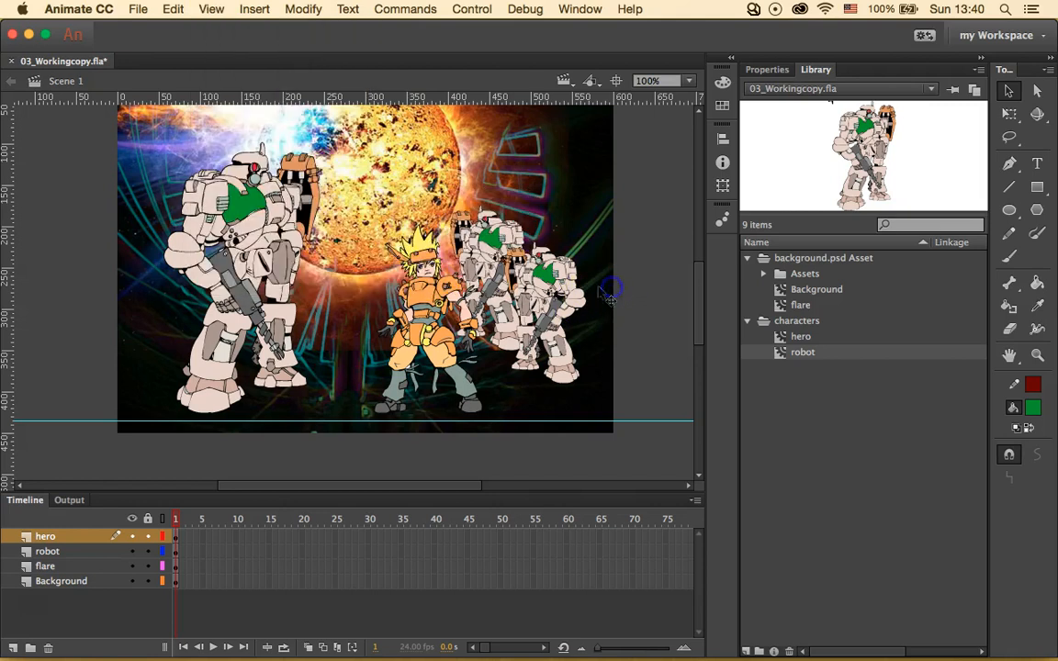
left_click_drag(272, 292, 248, 341)
right_click(254, 303)
left_click(250, 295)
left_click(444, 345)
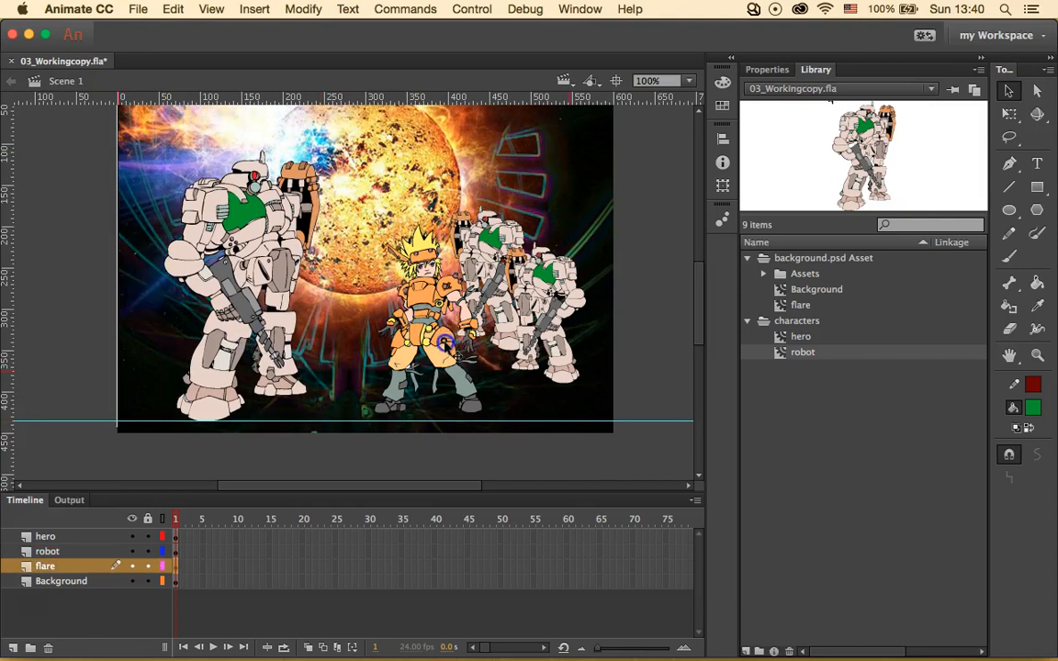
left_click(445, 342)
left_click_drag(444, 343, 449, 355)
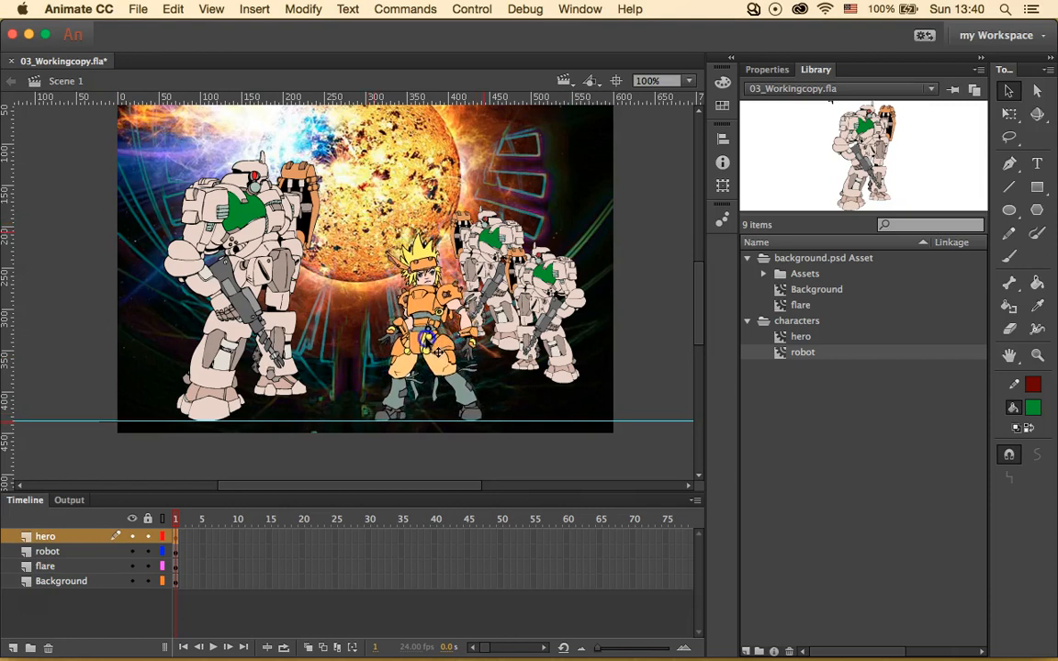
left_click(647, 322)
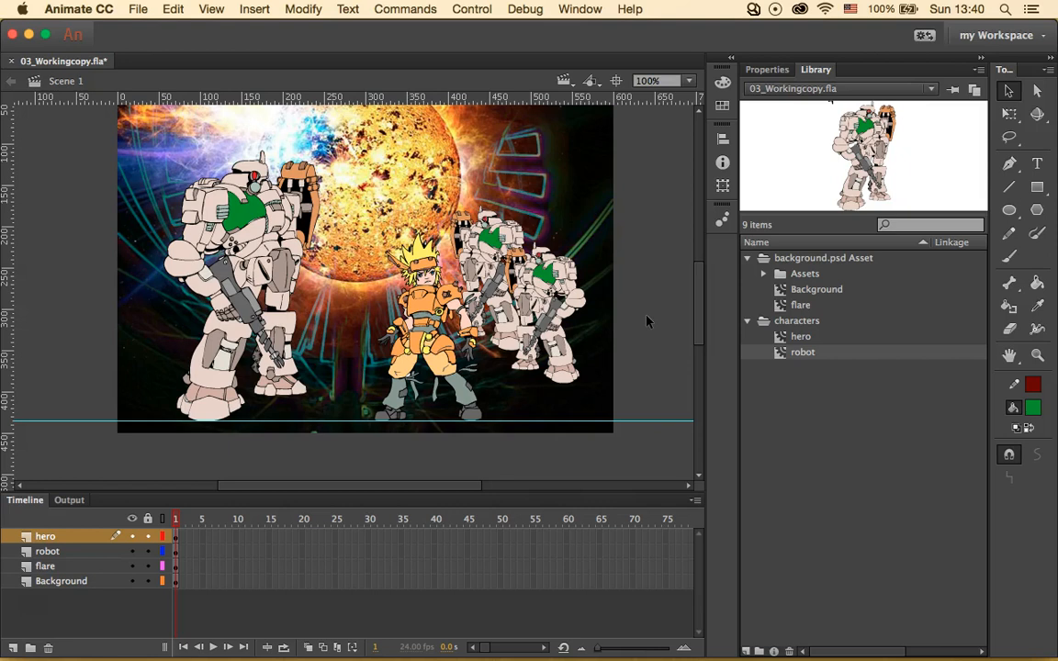
Select the small robot directly behind the hero and apply the Brightness color effect style to that instance
left_click(1009, 91)
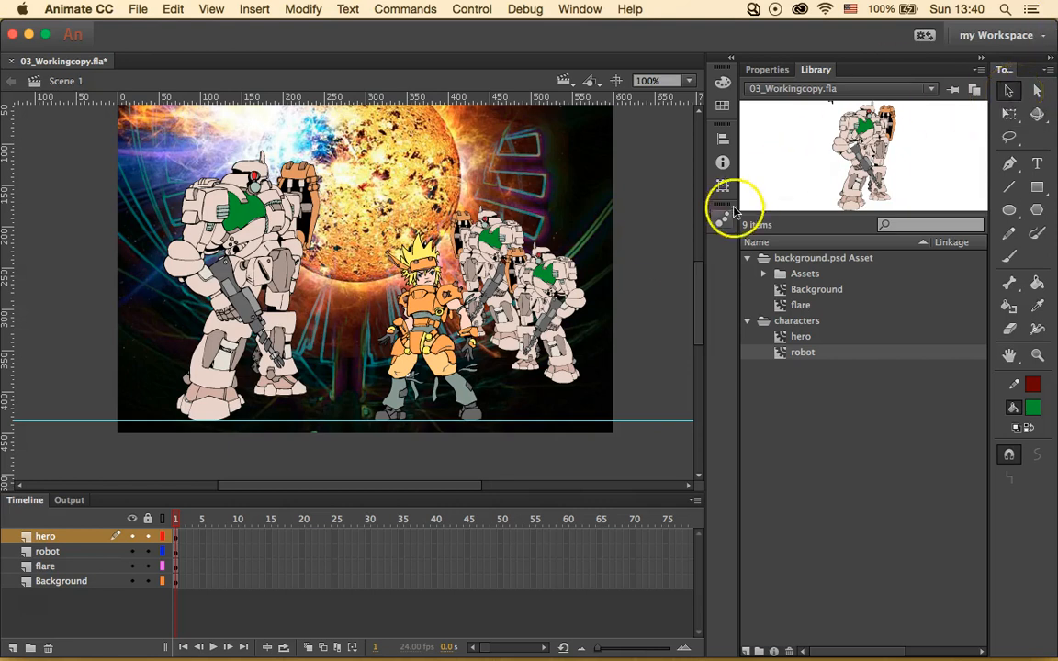
left_click(555, 301)
left_click_drag(556, 301, 502, 264)
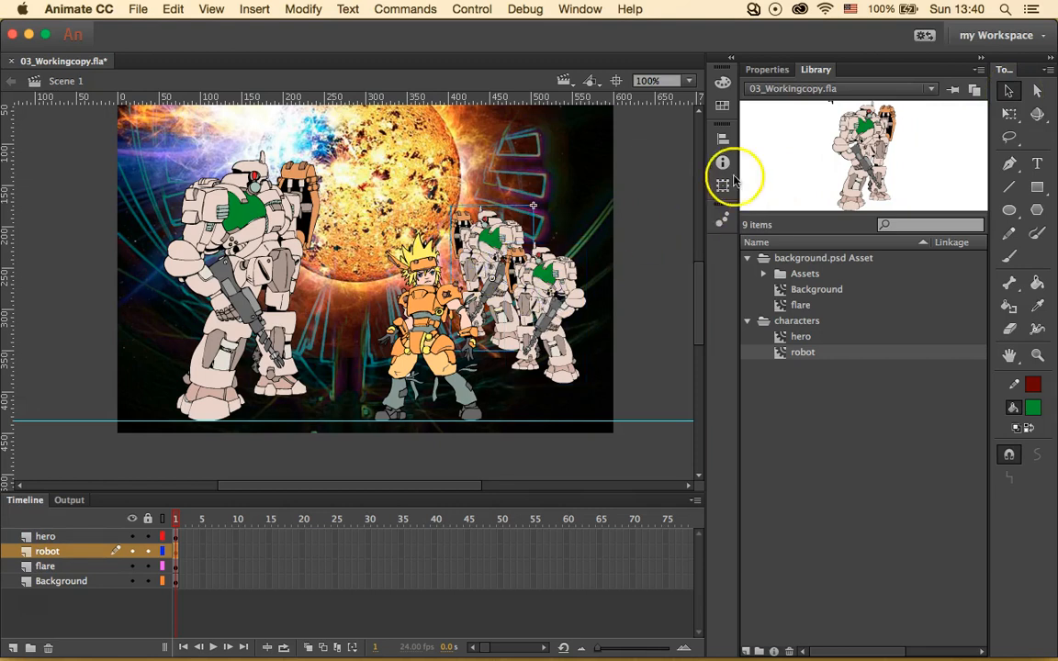
left_click(771, 73)
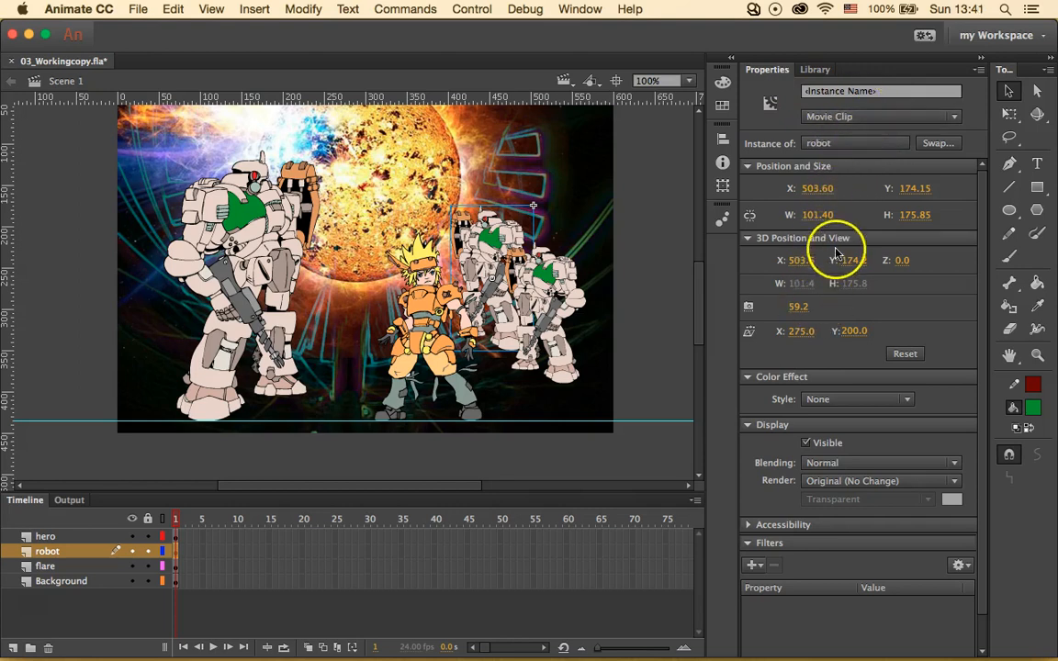
left_click(846, 403)
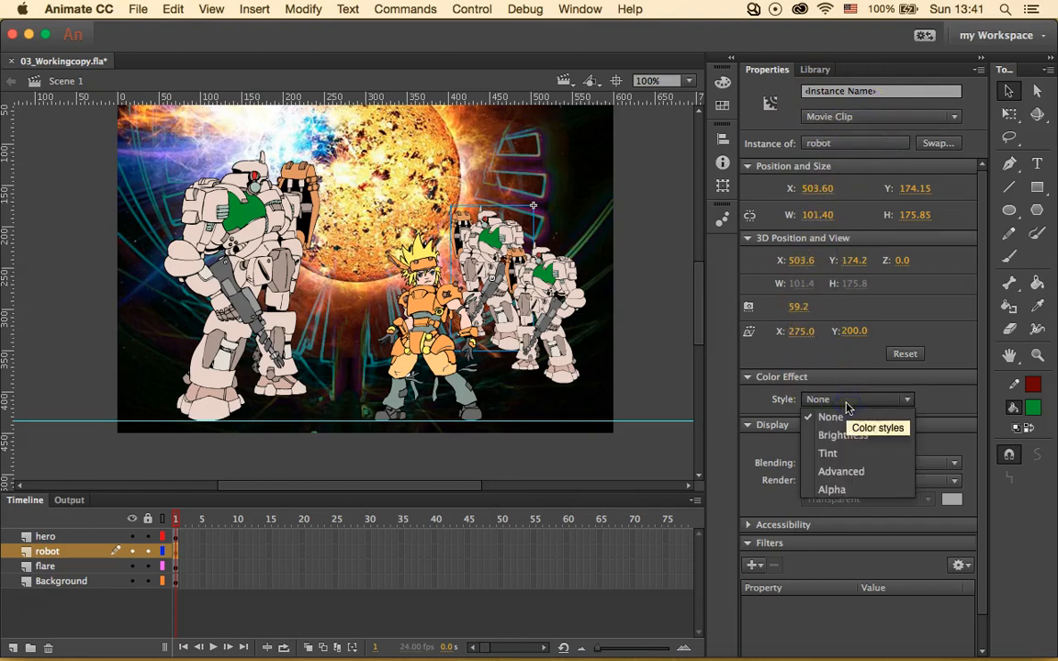
left_click(844, 437)
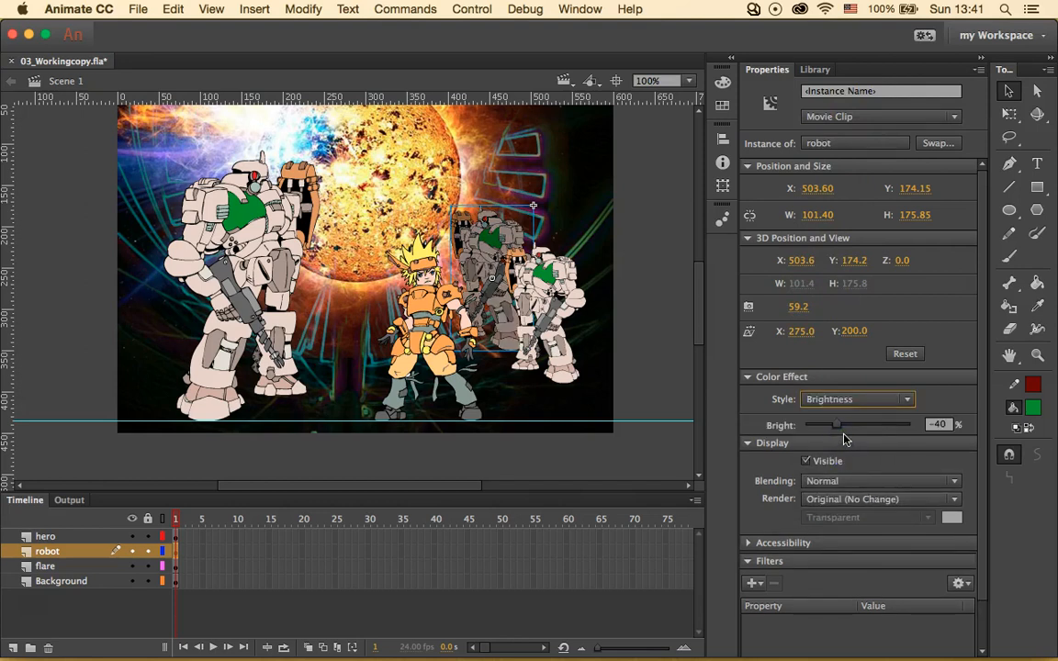
Set the brightness of the small robot behind the hero to -40%
left_click(836, 426)
left_click_drag(836, 426, 837, 429)
left_click(952, 424)
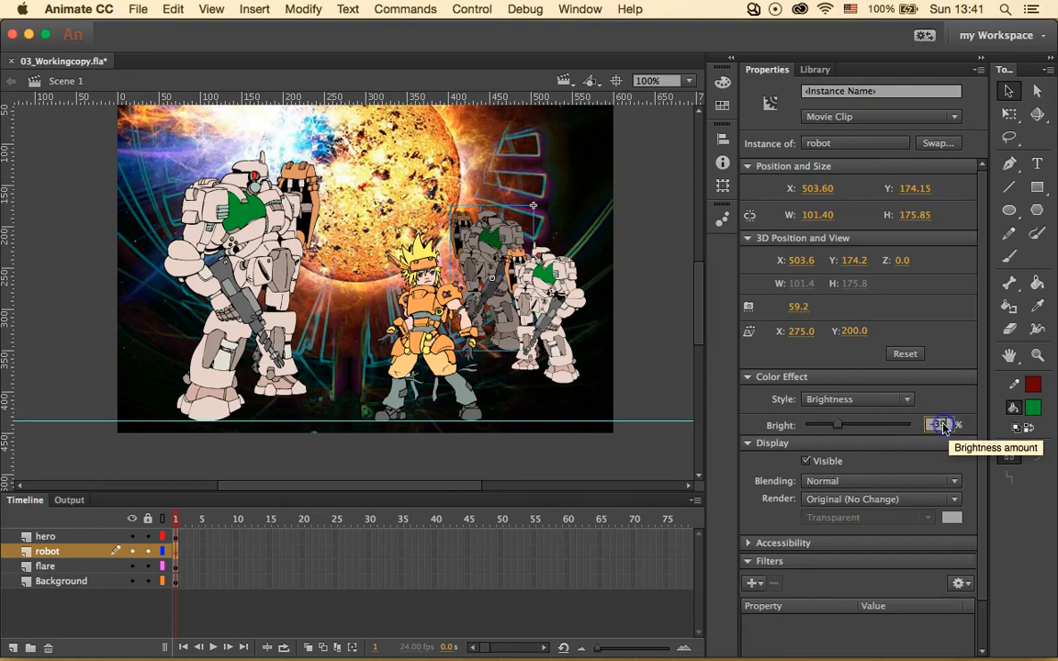
key("BackSpace")
key("BackSpace")
type("40")
key("Return")
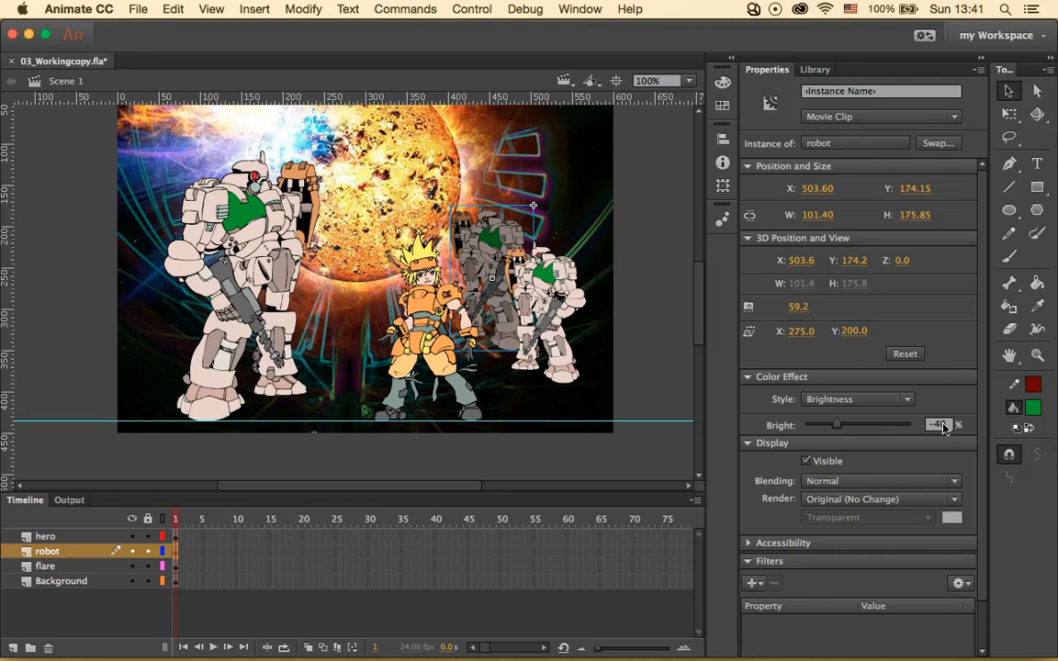
Apply the Alpha color effect style to the flare instance and set its alpha to 50%
left_click(358, 139)
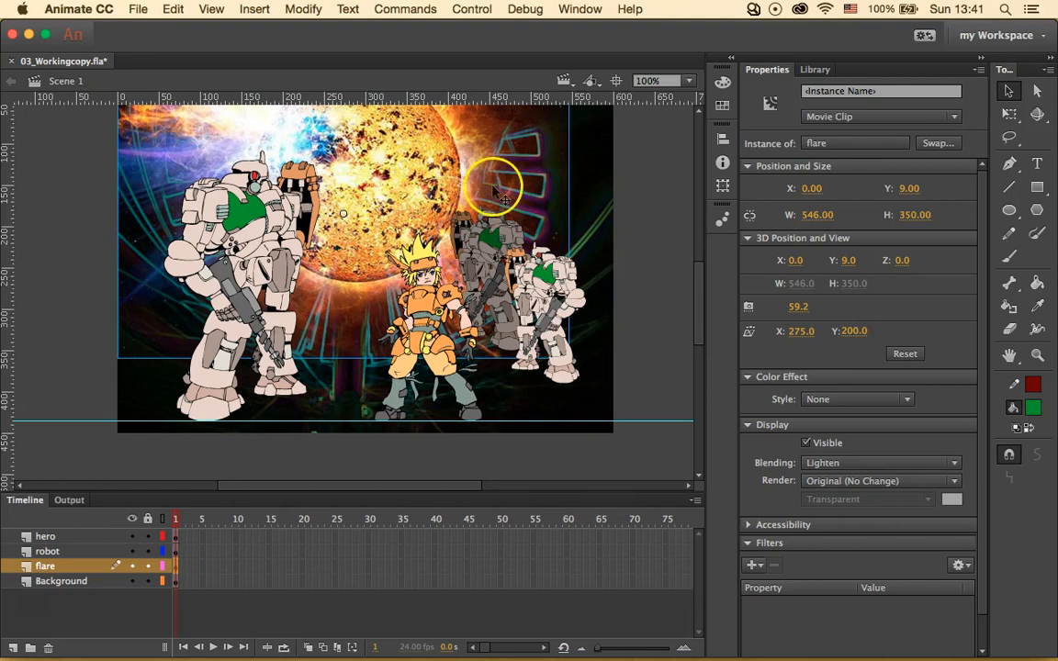
left_click(891, 398)
left_click(878, 490)
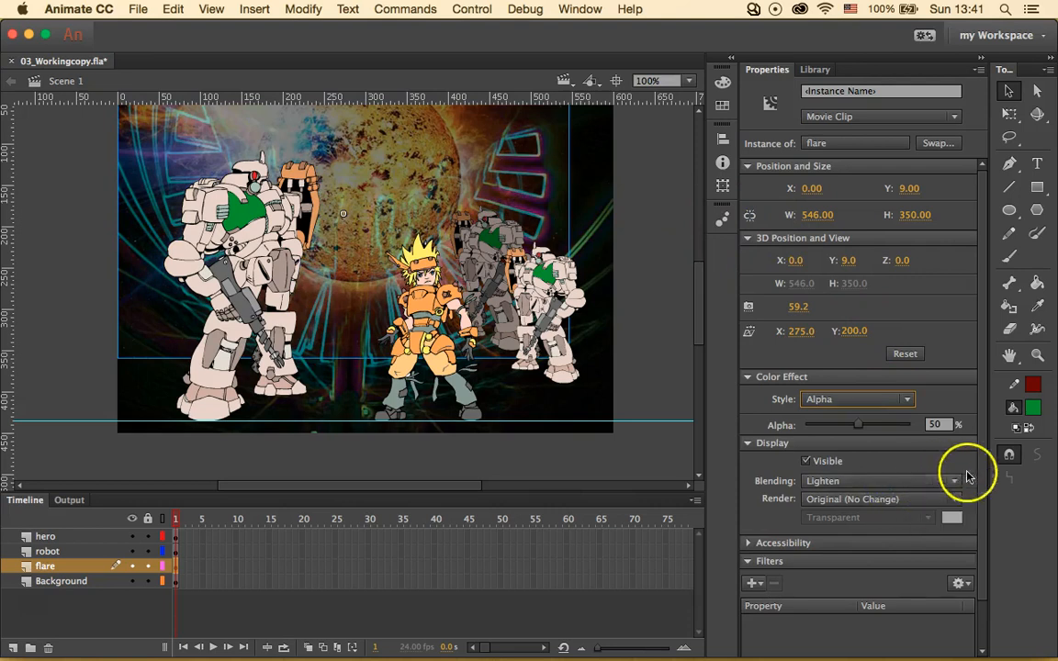
mouse_move(861, 428)
left_mouse_down()
mouse_move(878, 426)
mouse_move(855, 421)
left_mouse_up()
left_click(937, 423)
type("50")
key("Return")
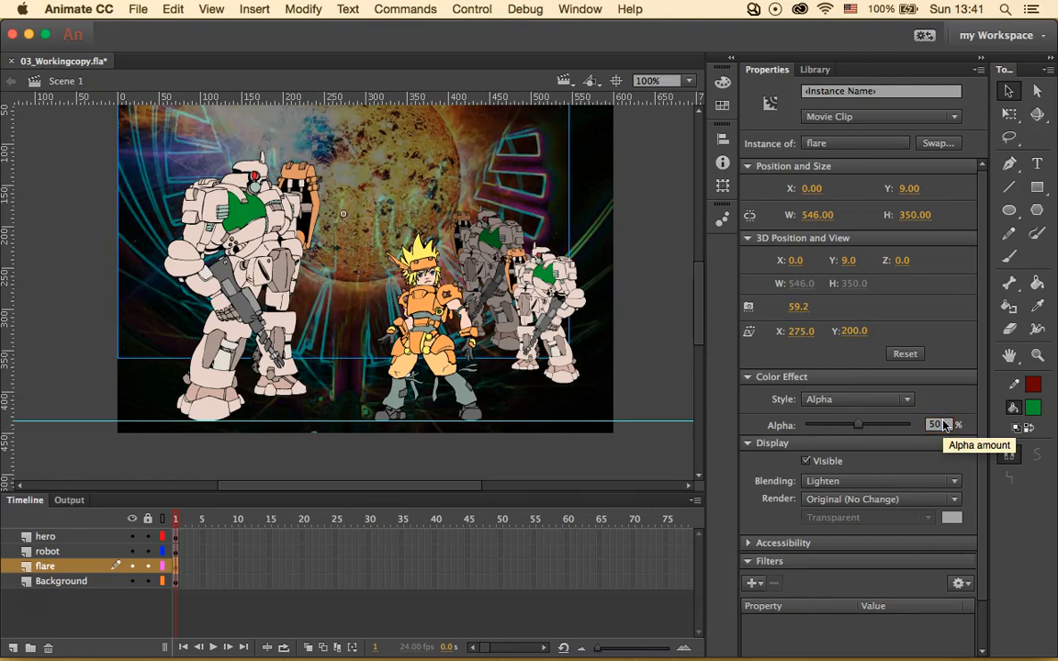
Select the small robot farthest to the right and turn off its Visible display option
left_click(1010, 91)
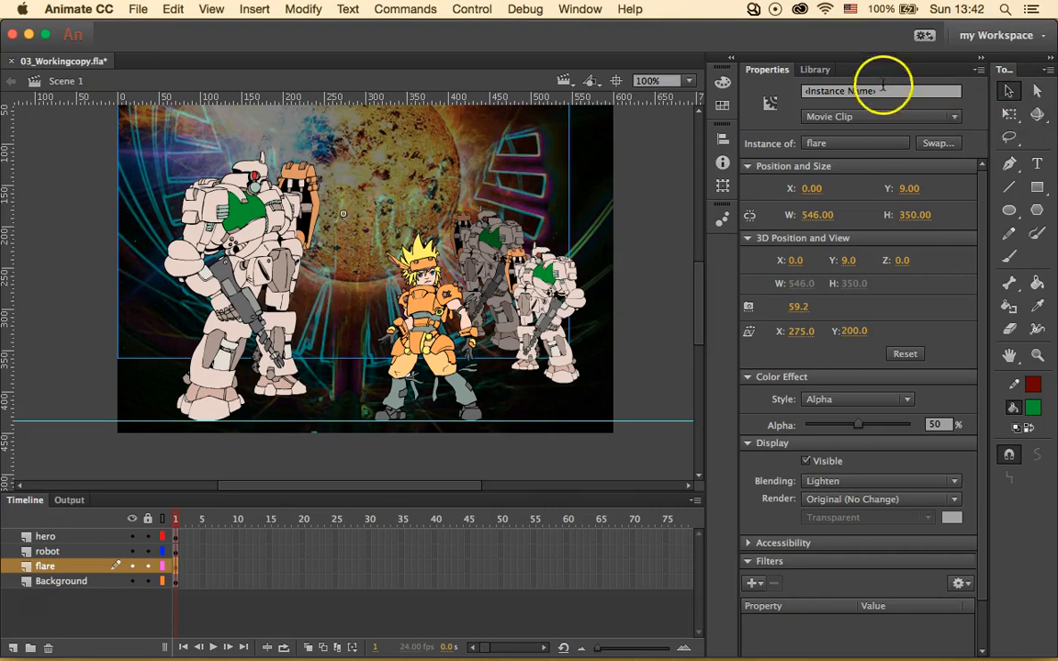
left_click(559, 268)
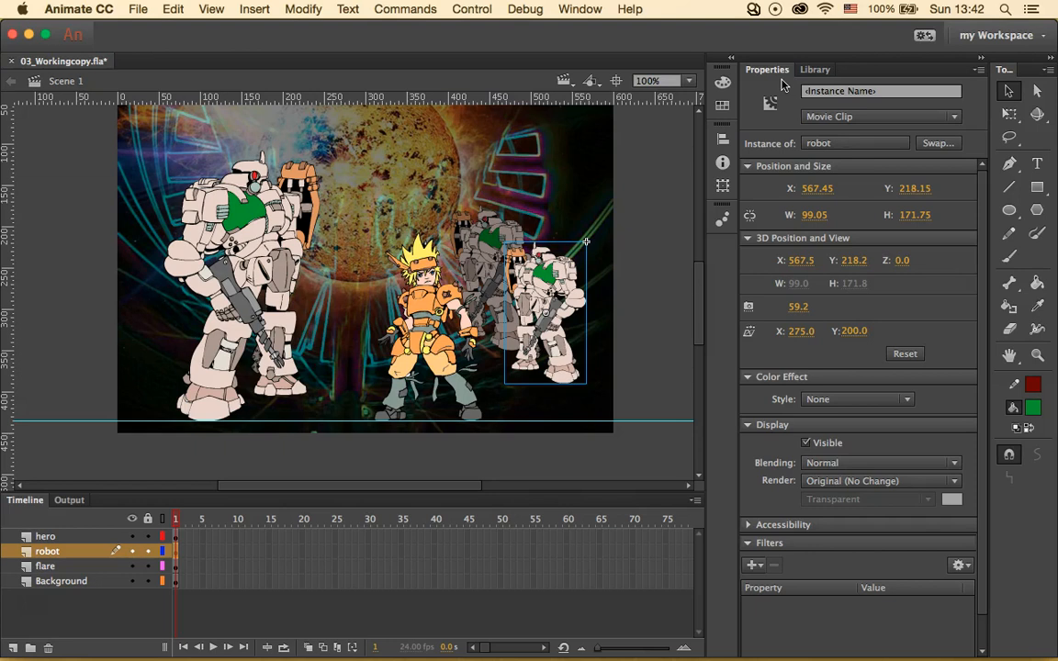
left_click(808, 443)
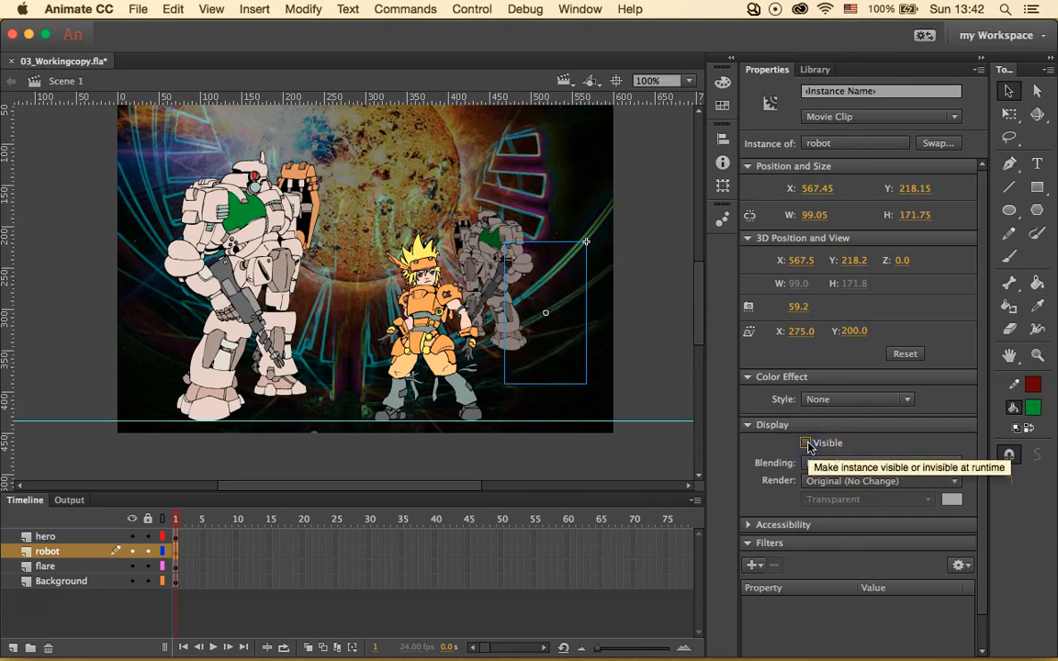
Turn the Visible display option back on for the small robot farthest to the right
left_click(808, 444)
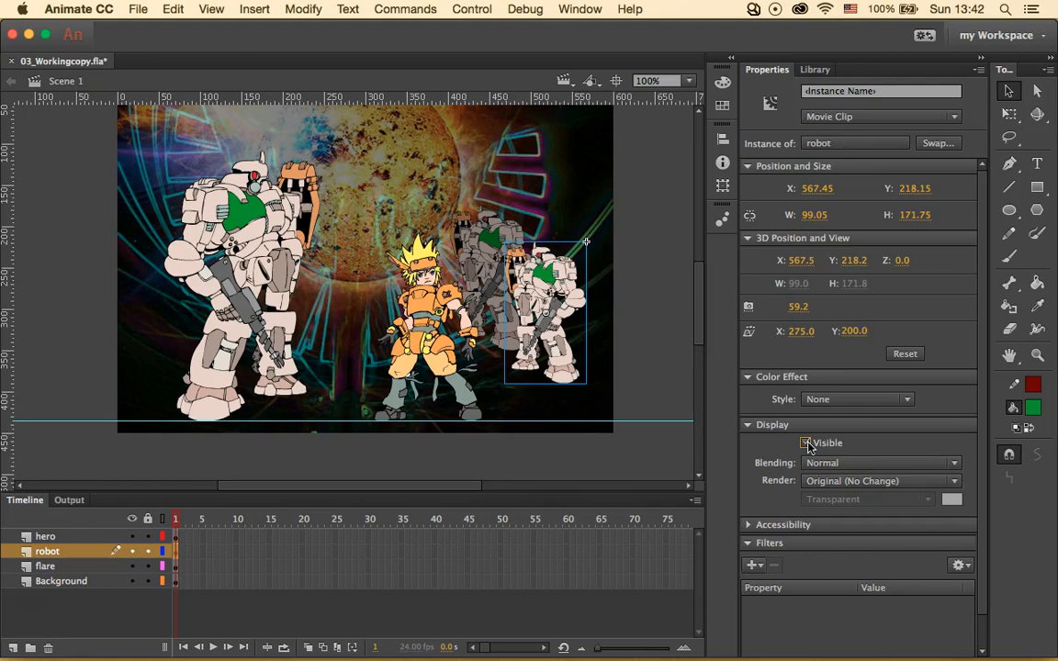
Try the Difference blending mode on the small robot farthest to the right, restore Normal blending and deselect it
left_click(845, 464)
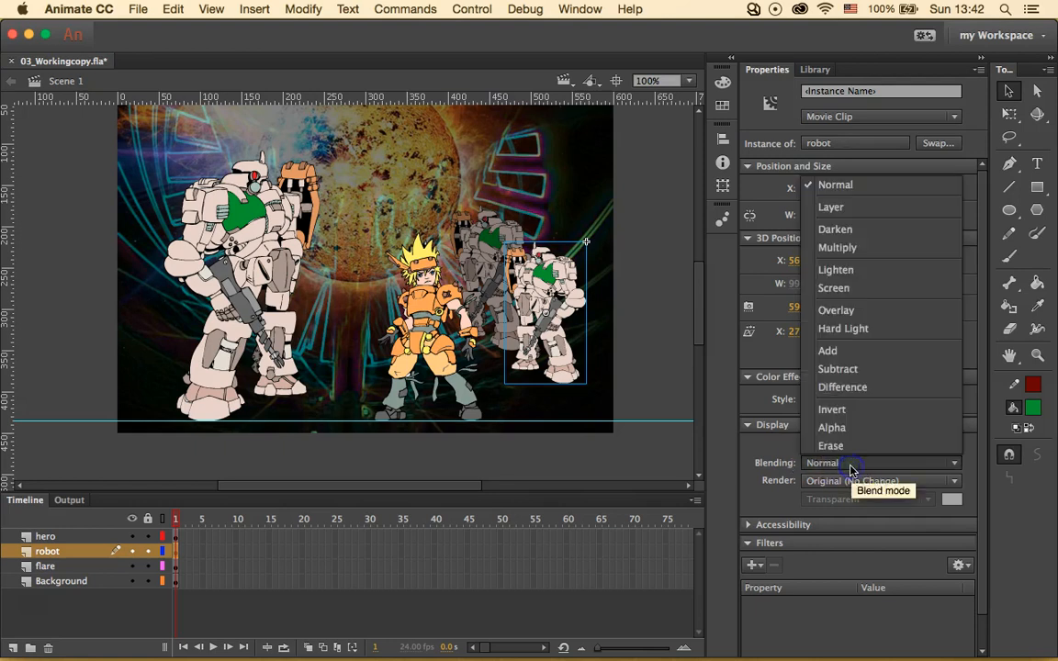
left_click(863, 389)
left_click(877, 463)
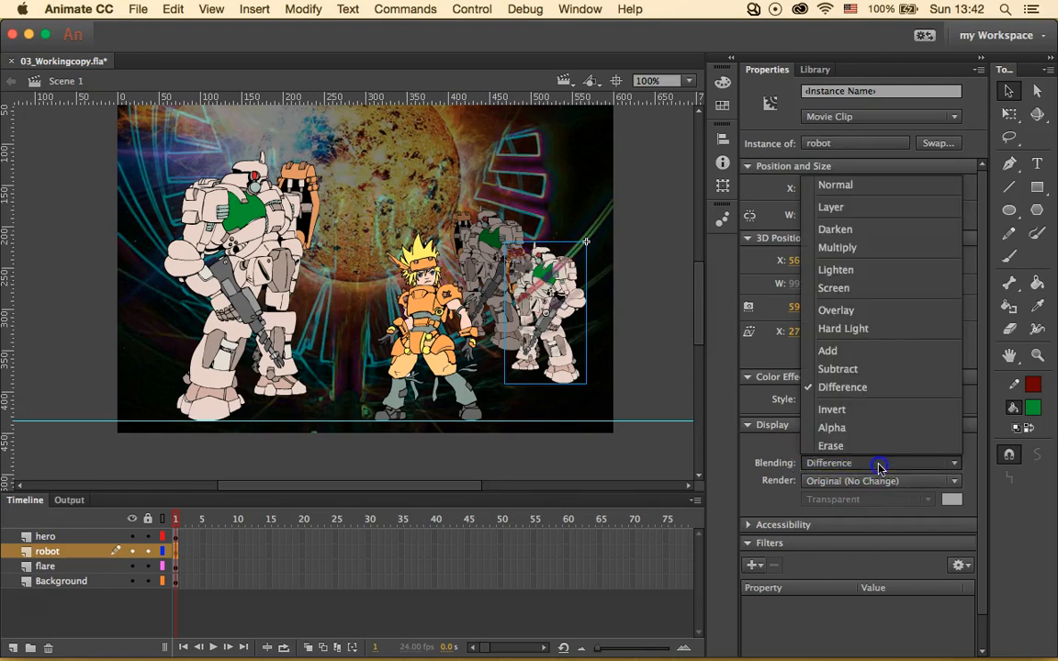
left_click(882, 187)
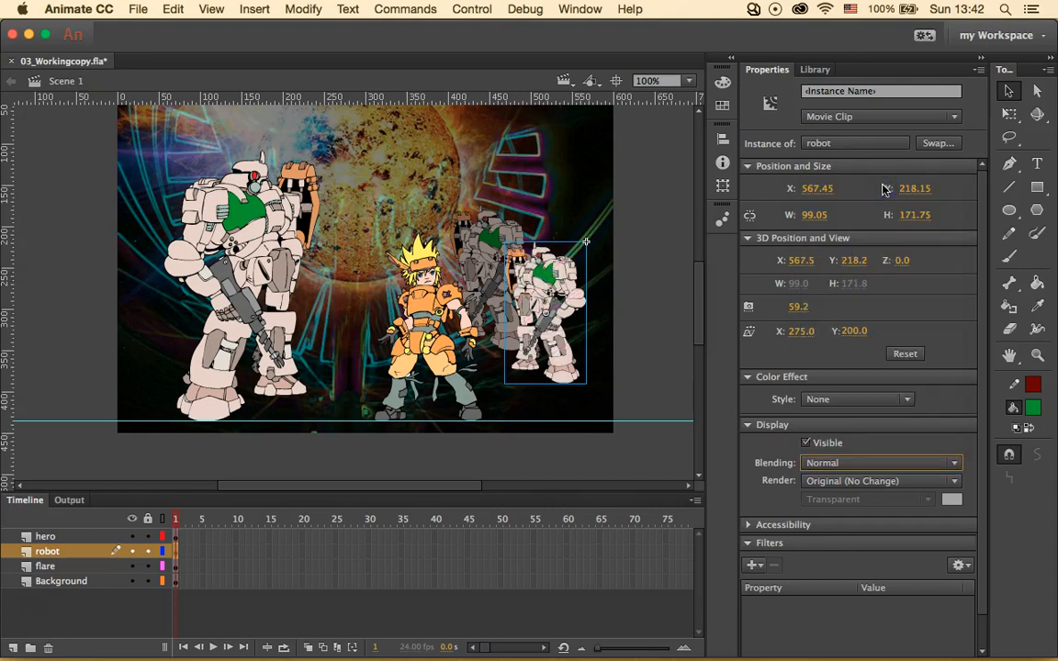
left_click(668, 161)
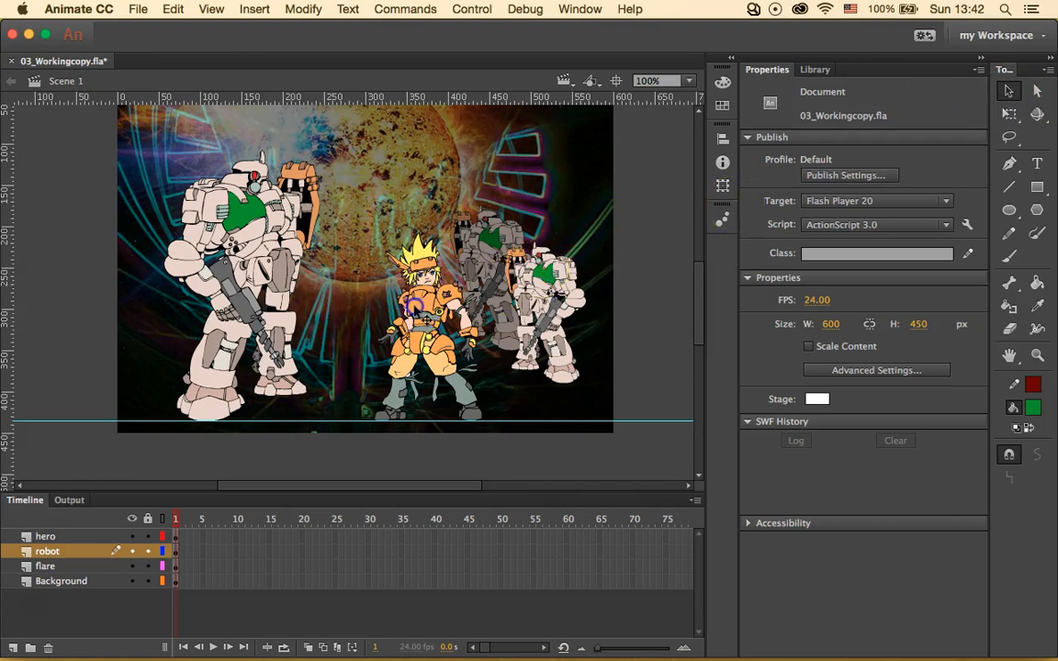
Select the hero instance, try the Export as Bitmap render option and restore Original (No Change)
left_click(386, 269)
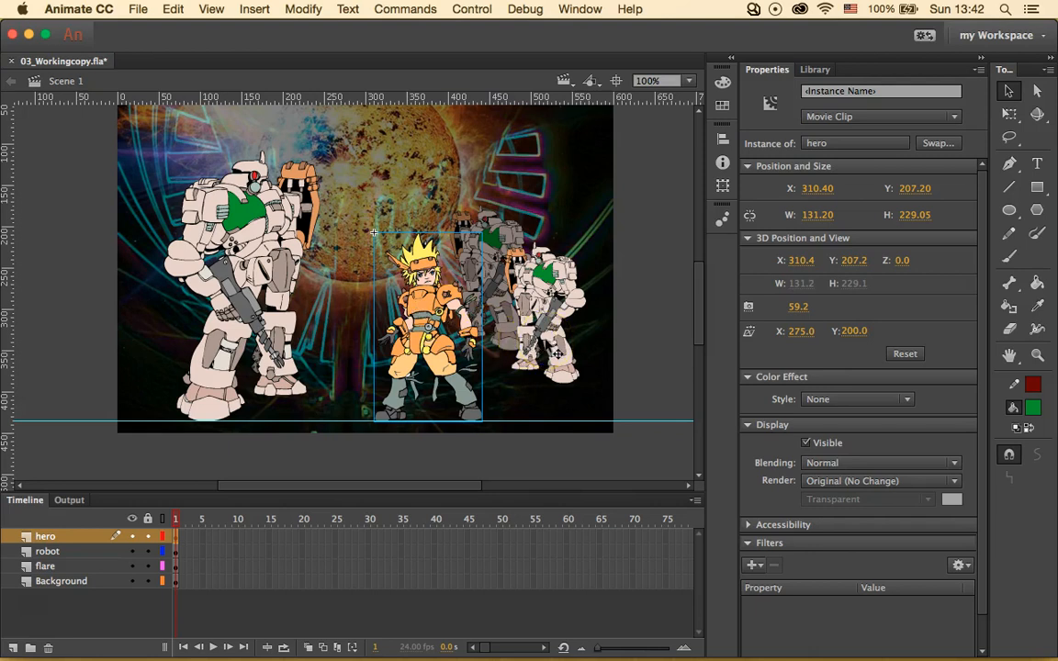
left_click(805, 484)
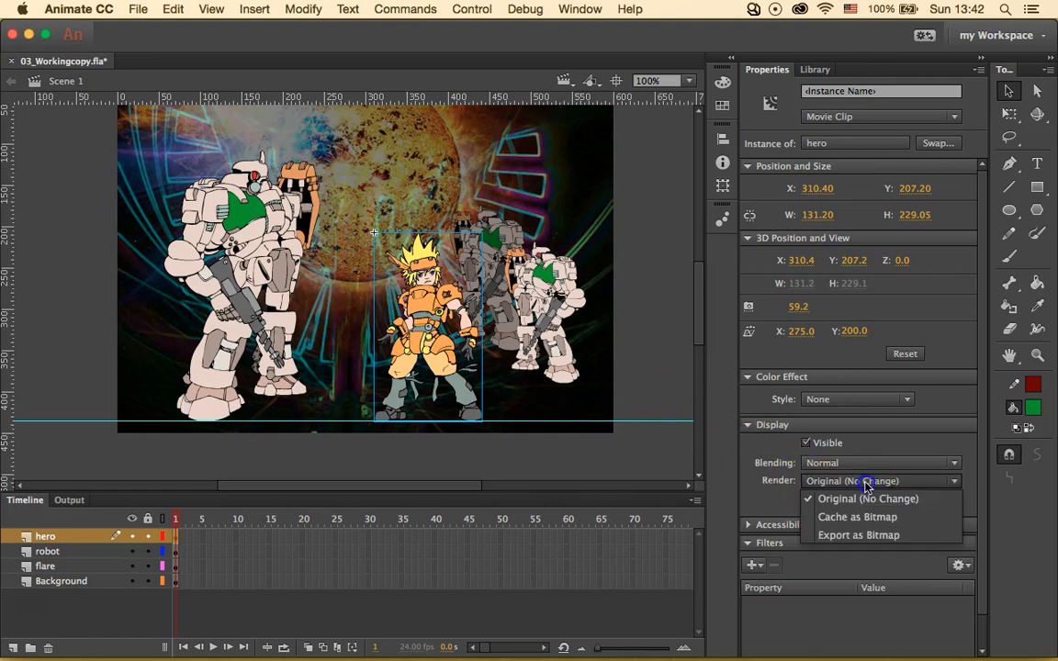
left_click(847, 535)
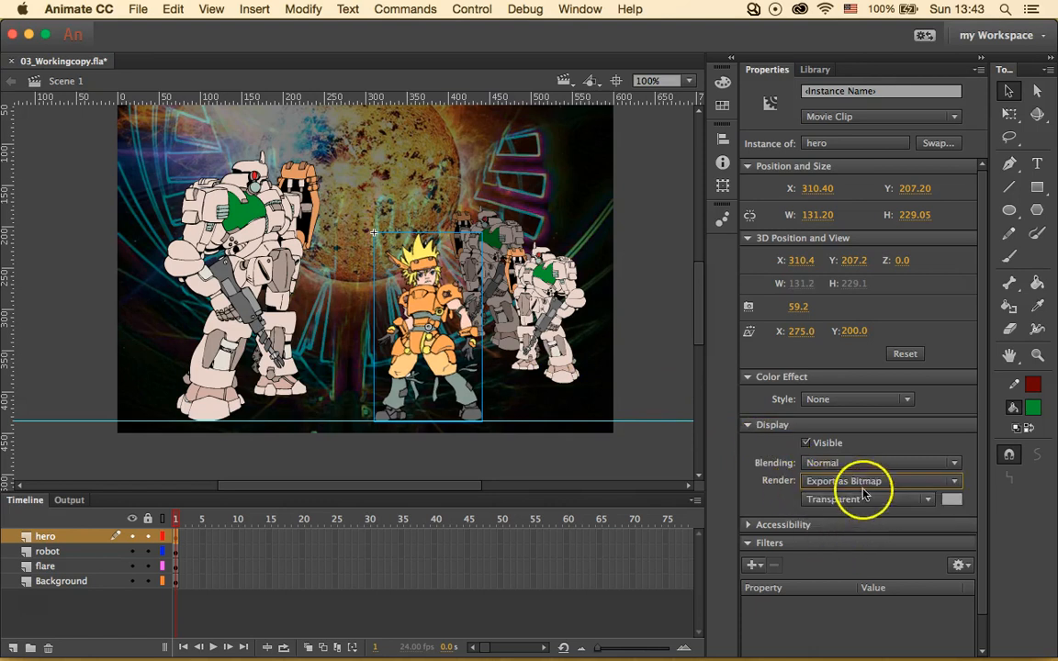
left_click(871, 482)
left_click(861, 499)
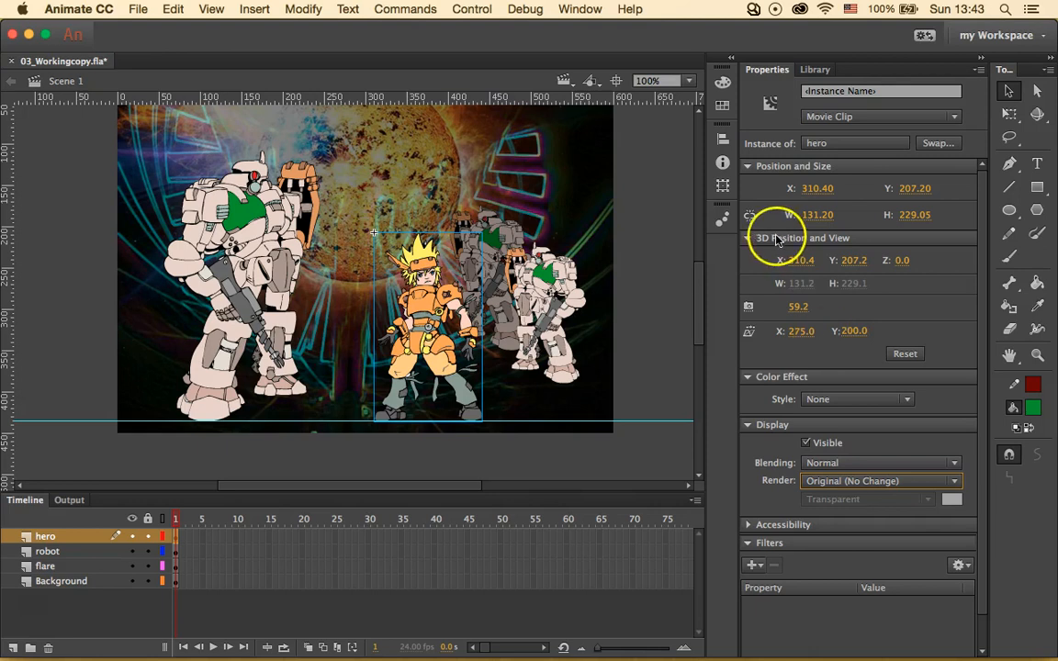
Select the flare instance and add a Blur filter to it
left_click(442, 183)
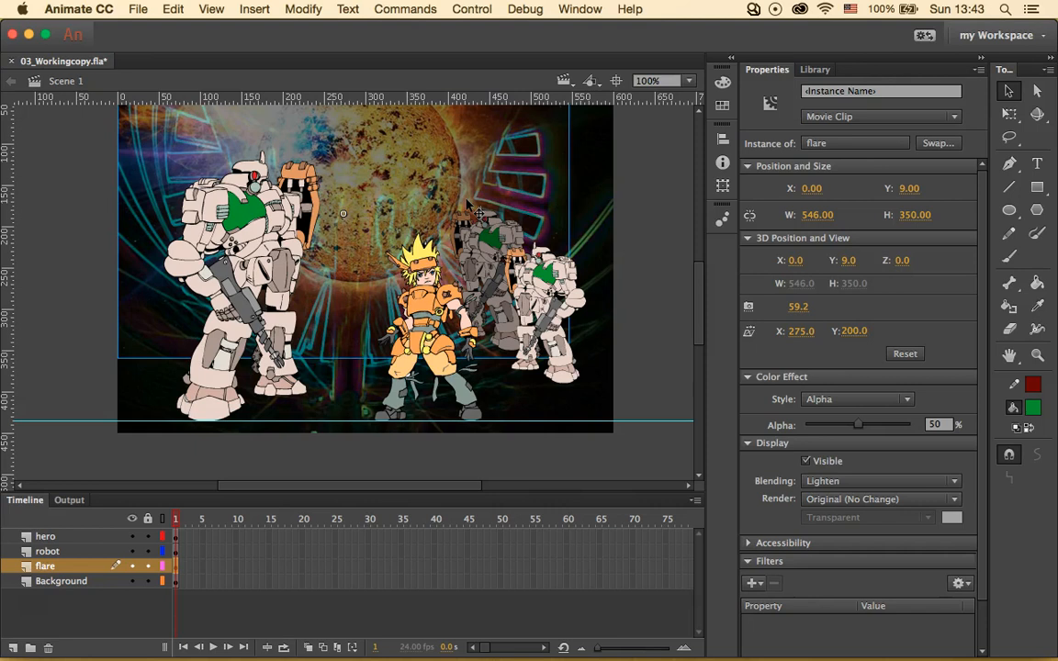
left_click(557, 226)
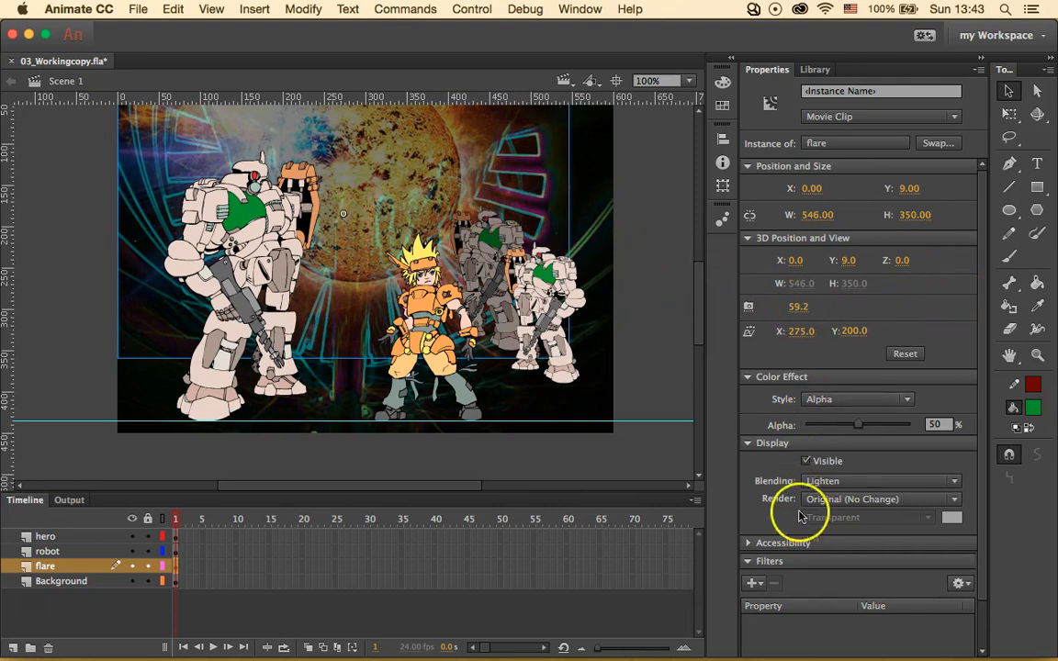
left_click(750, 587)
left_click(788, 417)
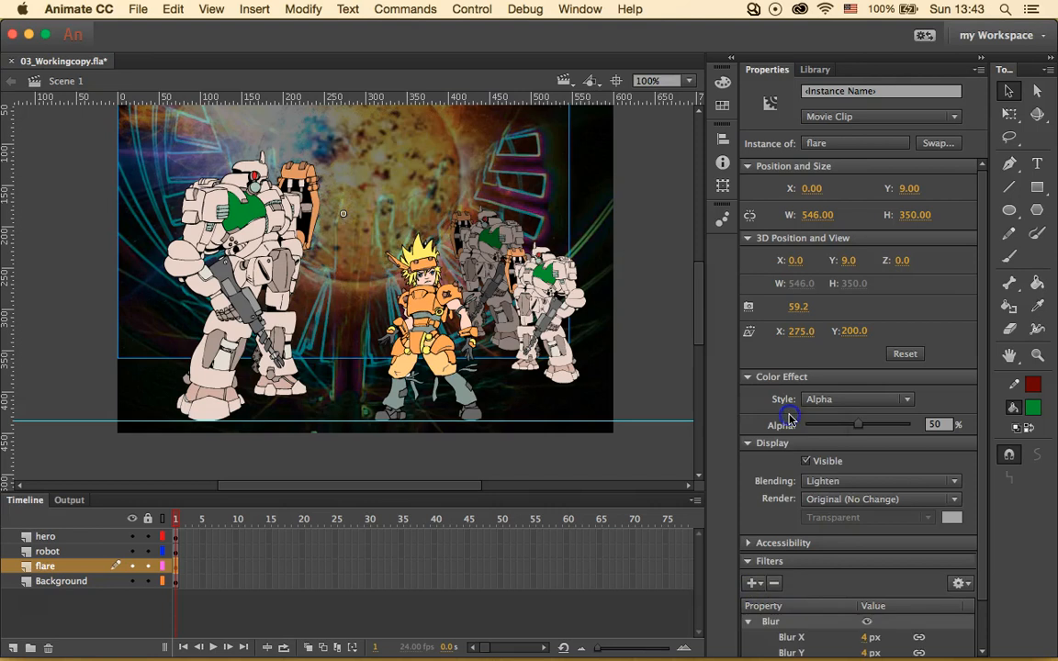
Set the flare's linked Blur X and Blur Y values to 10 px
scroll(812, 567, "down", 2)
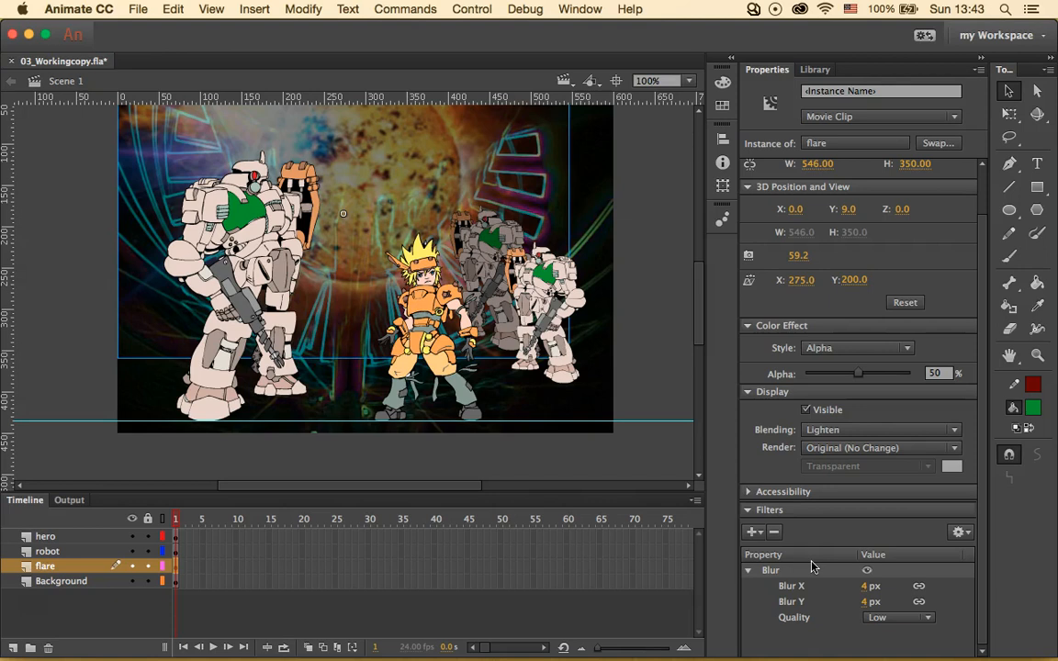
left_click(919, 593)
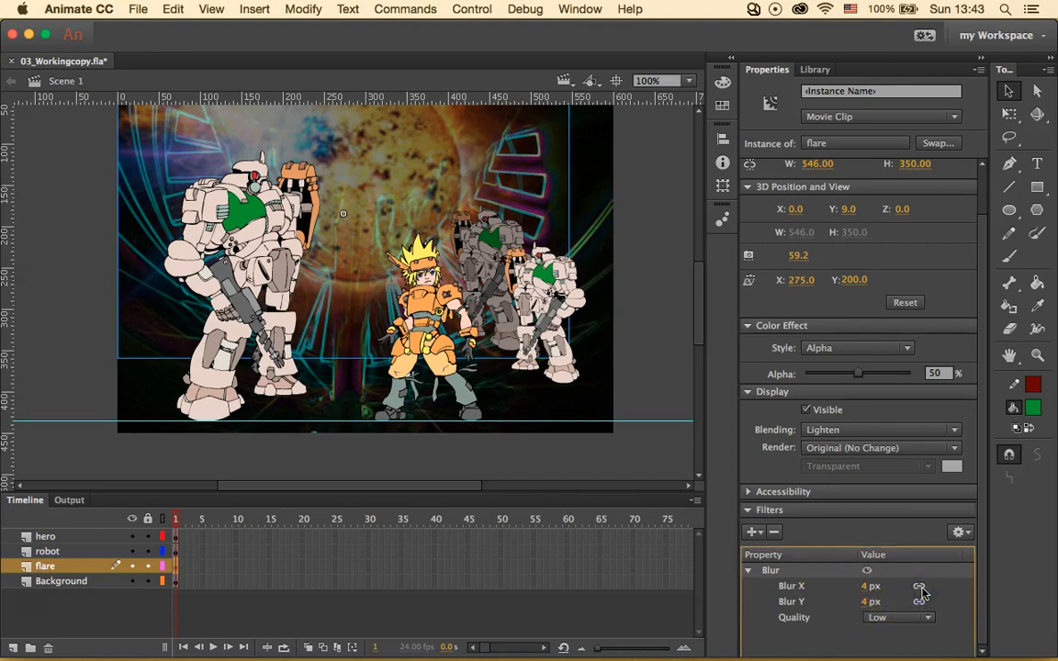
left_click(868, 587)
type("10")
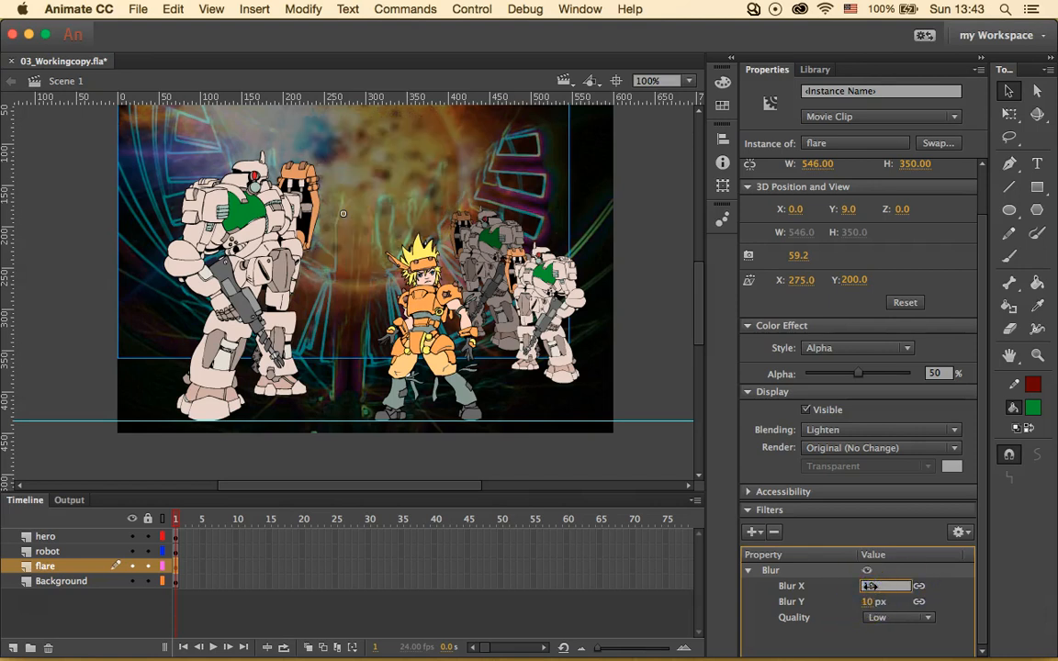
key("Return")
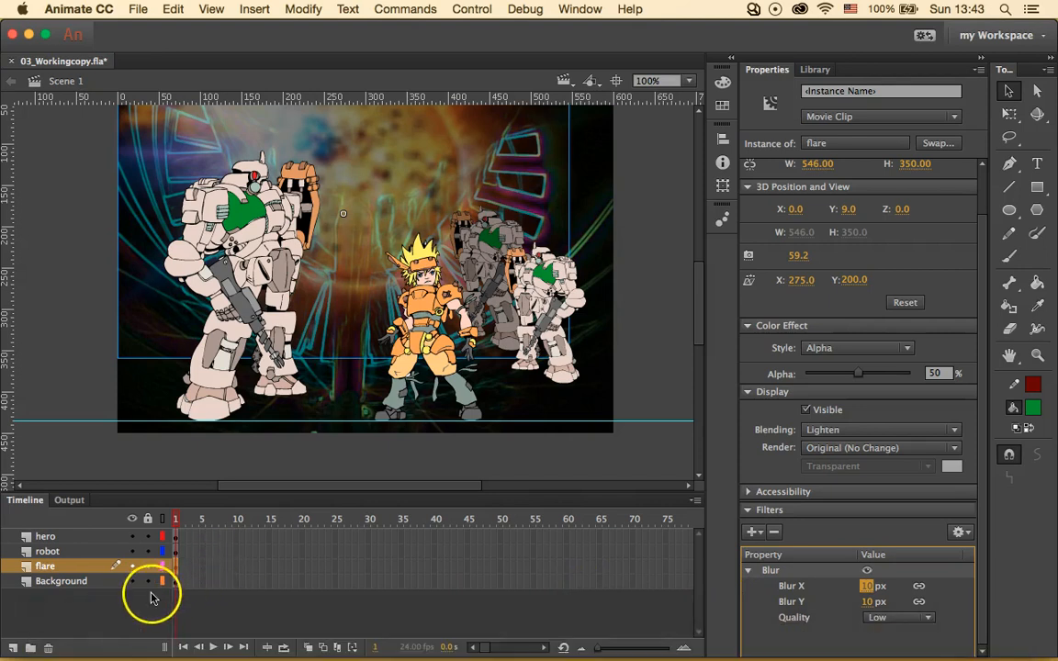
Create a new layer above the hero layer and name it text
left_click(97, 540)
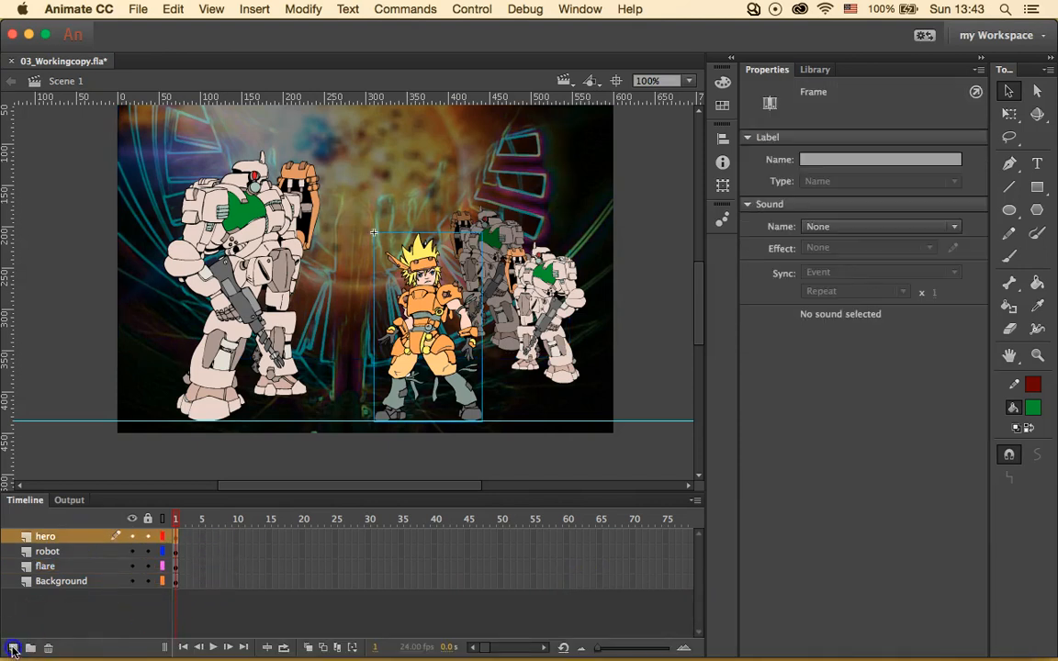
left_click(12, 648)
left_click(53, 538)
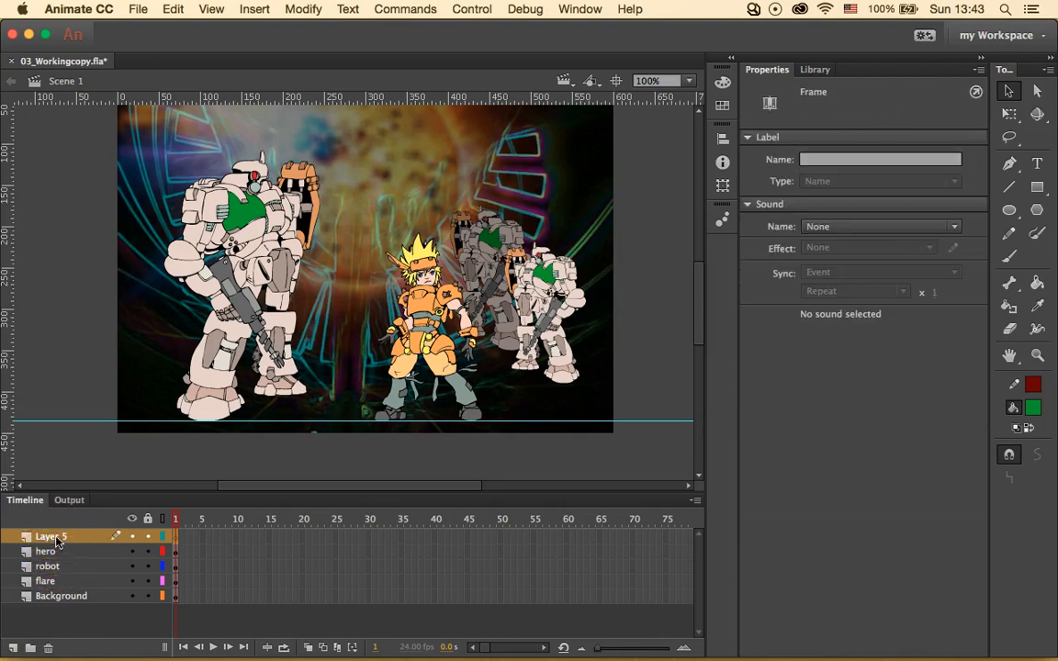
double_click(56, 538)
type("text")
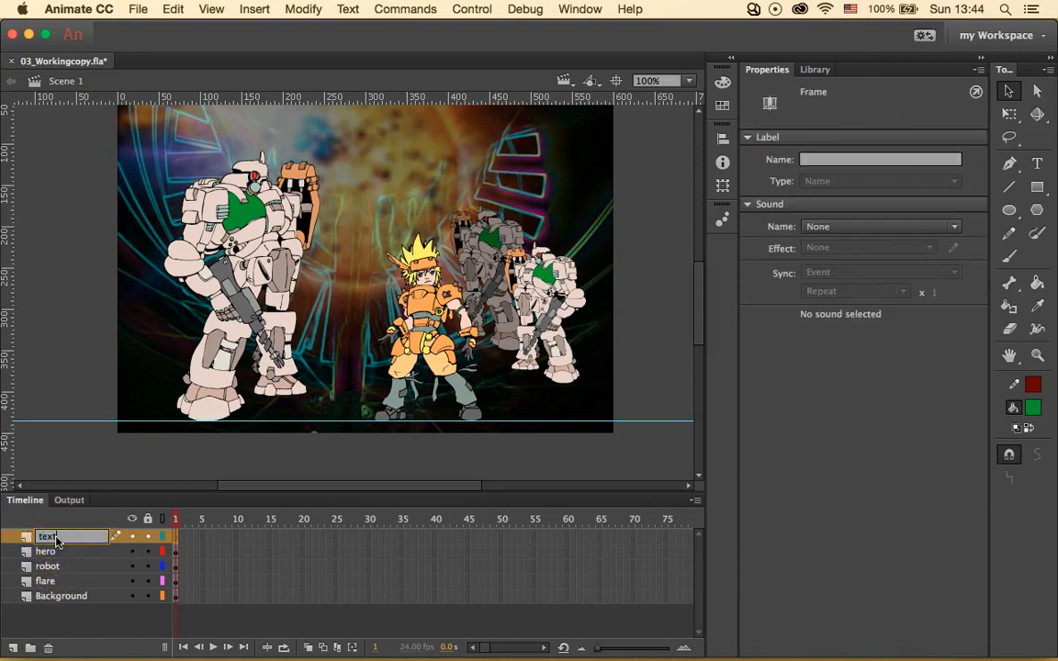
key("Return")
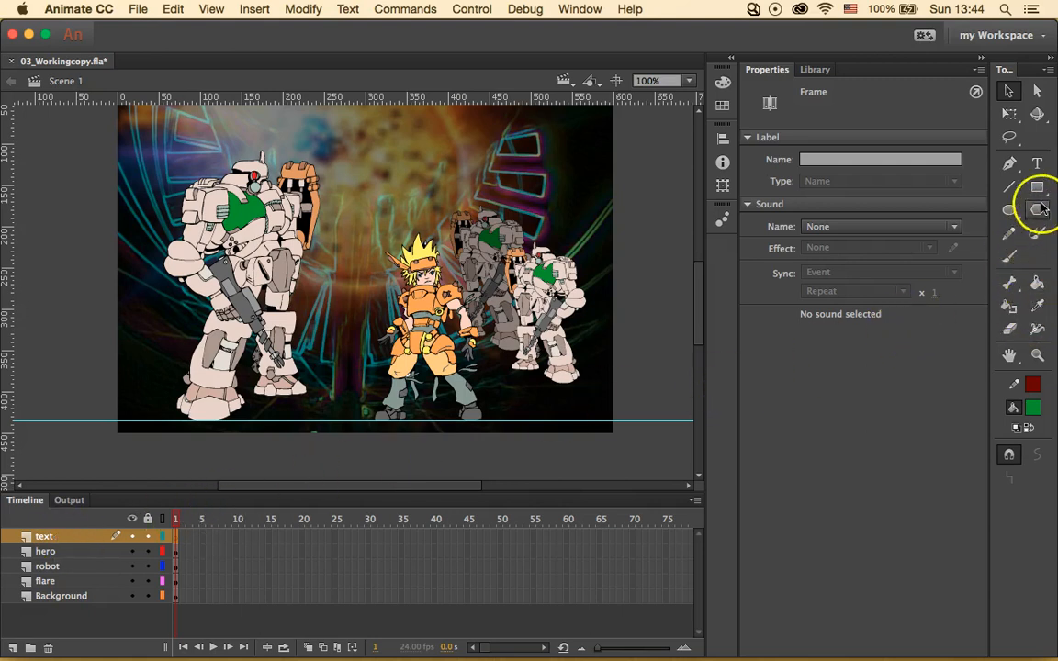
Set up the Text tool for static text in white with the Sinhala Sangam MN font in Regular style
left_click(1036, 165)
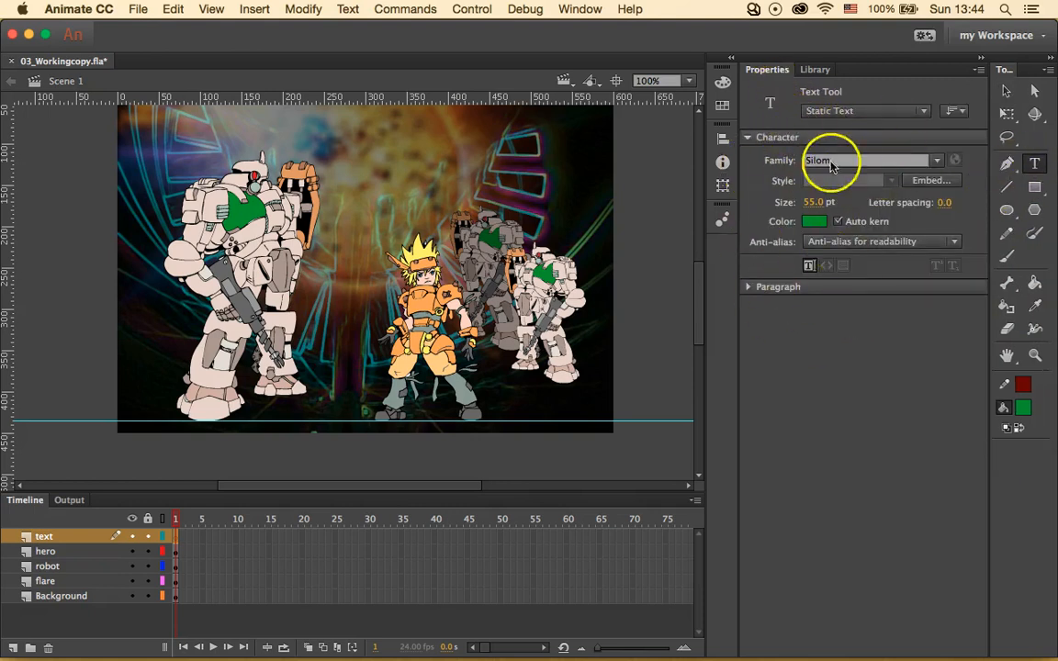
left_click(816, 222)
left_click(573, 328)
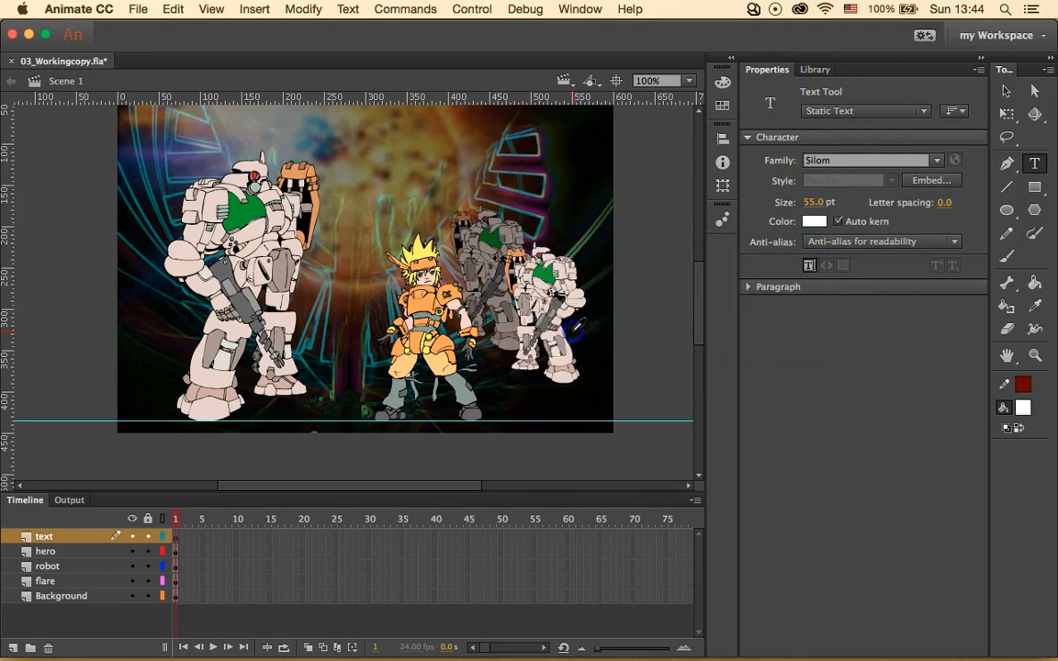
left_click(939, 163)
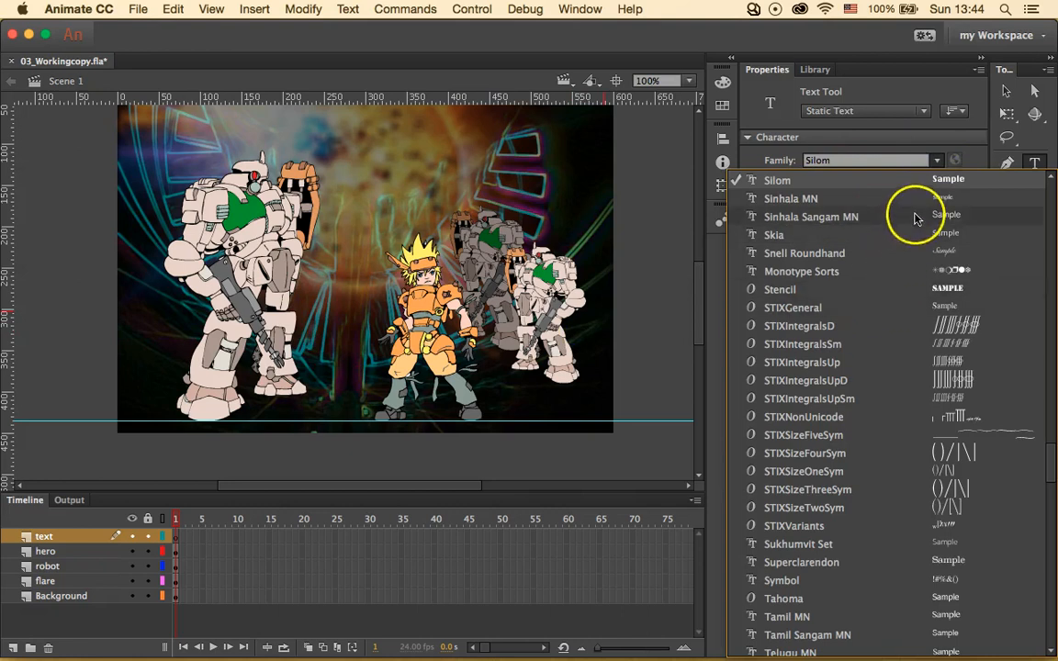
left_click(914, 217)
left_click(890, 181)
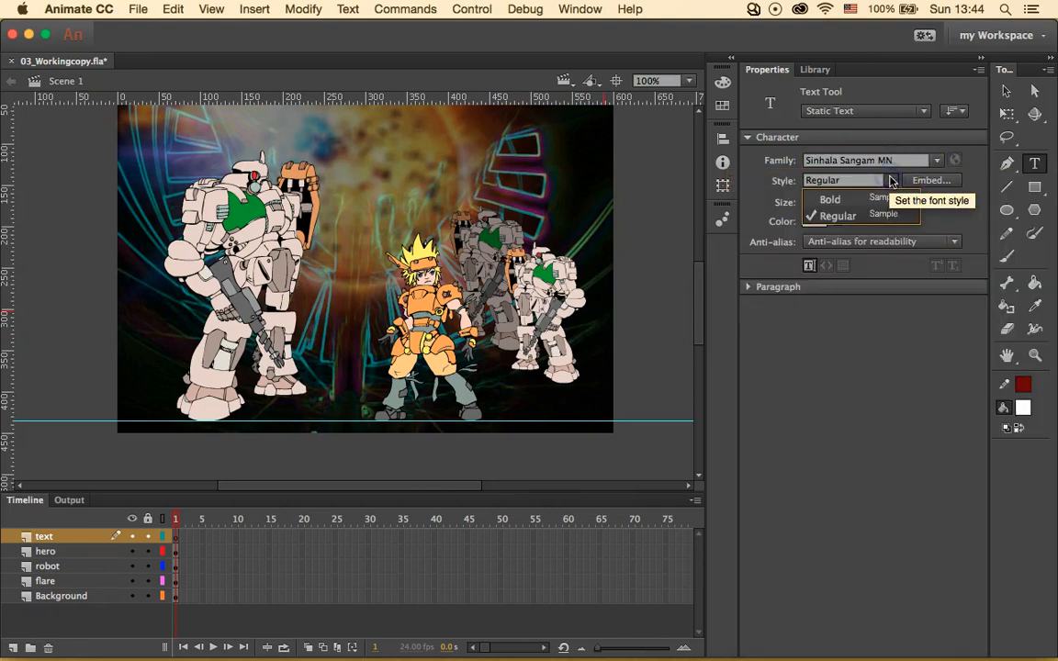
left_click(881, 214)
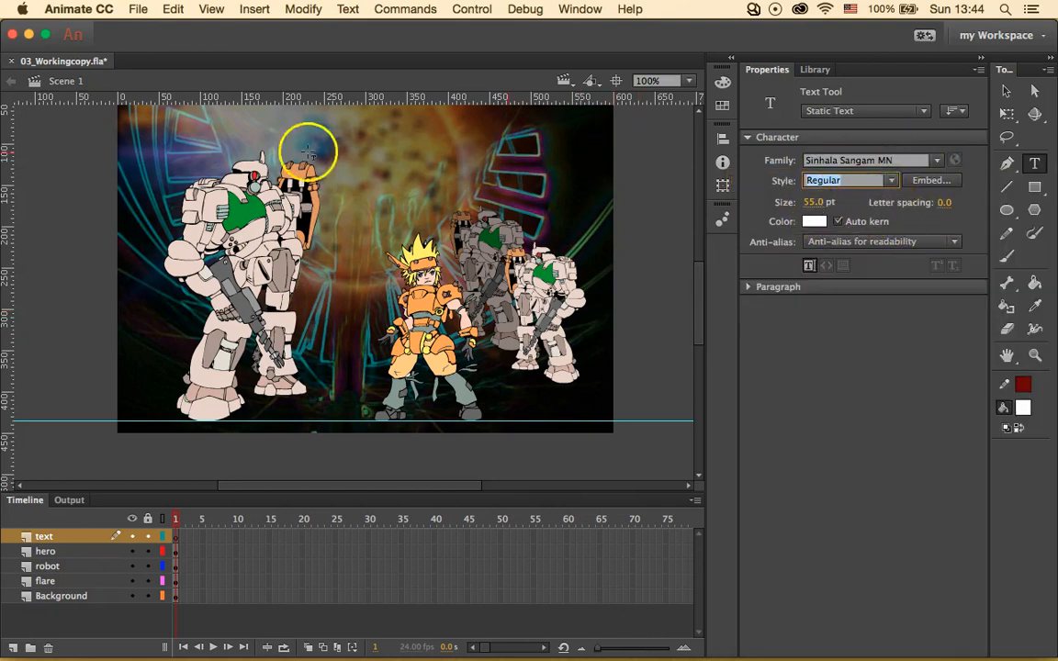
Draw a text box about 303 px wide at the upper part of the stage and enter MECHWARS in it
scroll(265, 131, "up", 3)
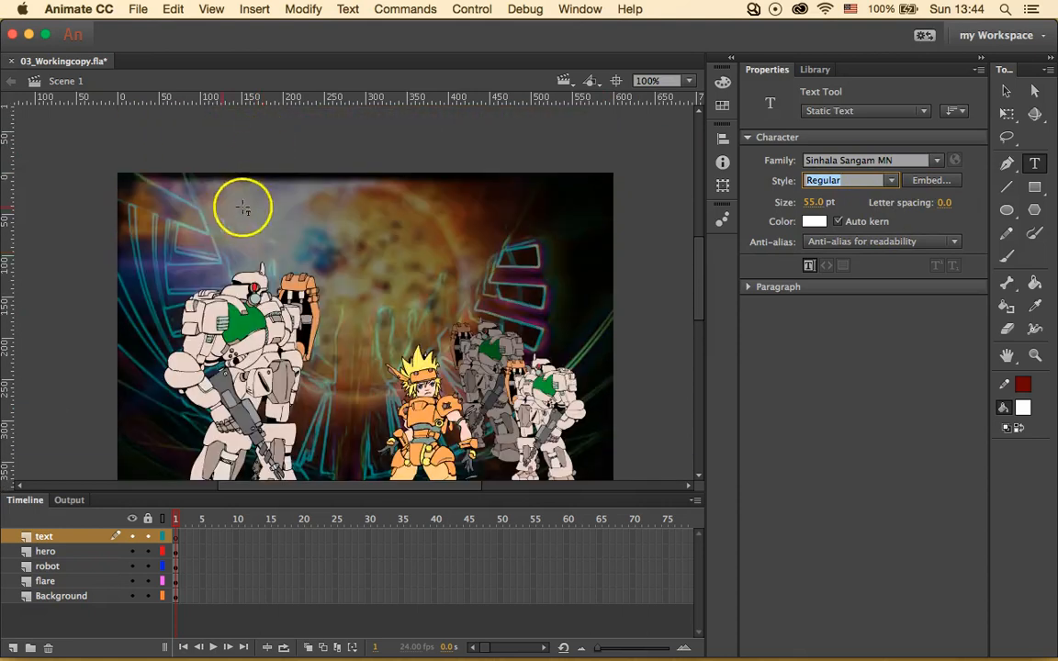
left_click_drag(264, 208, 510, 315)
type("m")
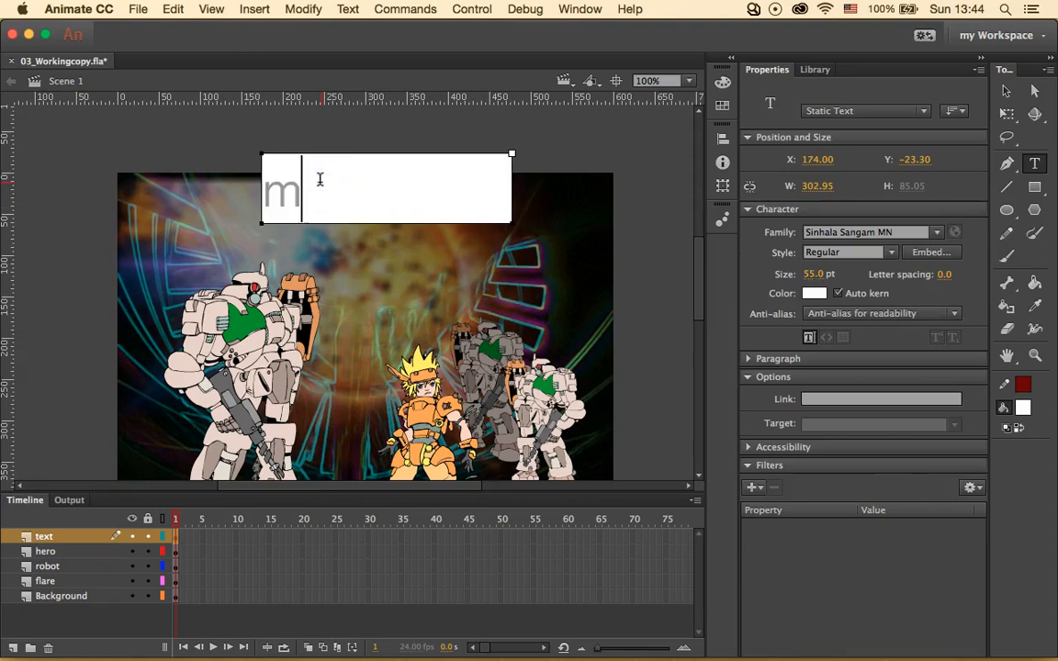
key("BackSpace")
type("MECHWAR")
type("S")
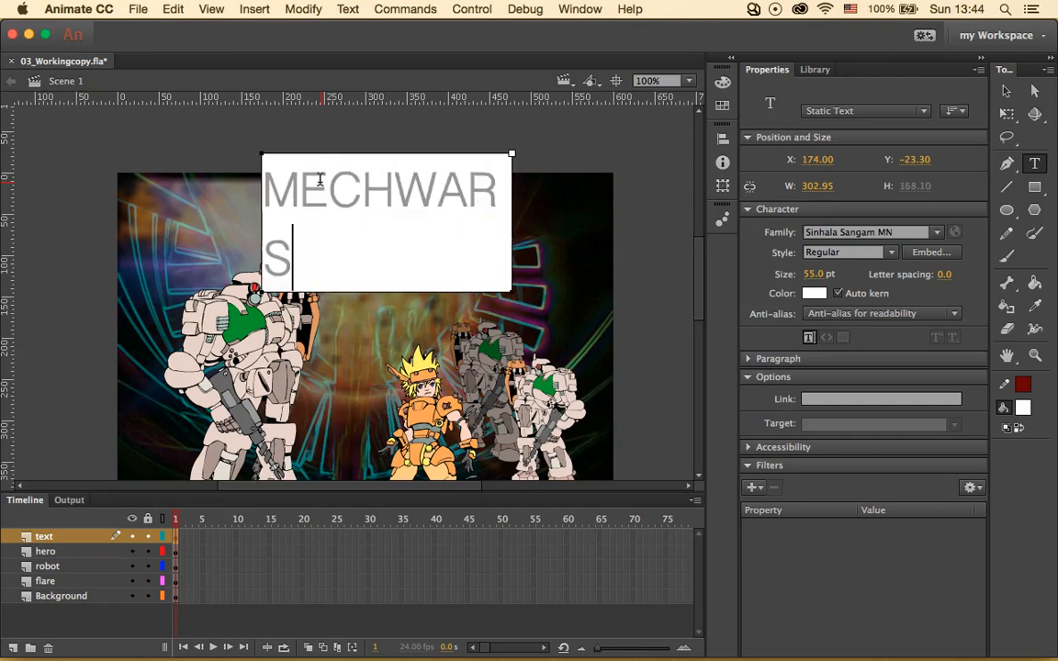
Reduce the font size of the whole MECHWARS text to 44 pt and finish editing it
left_click_drag(349, 260, 235, 138)
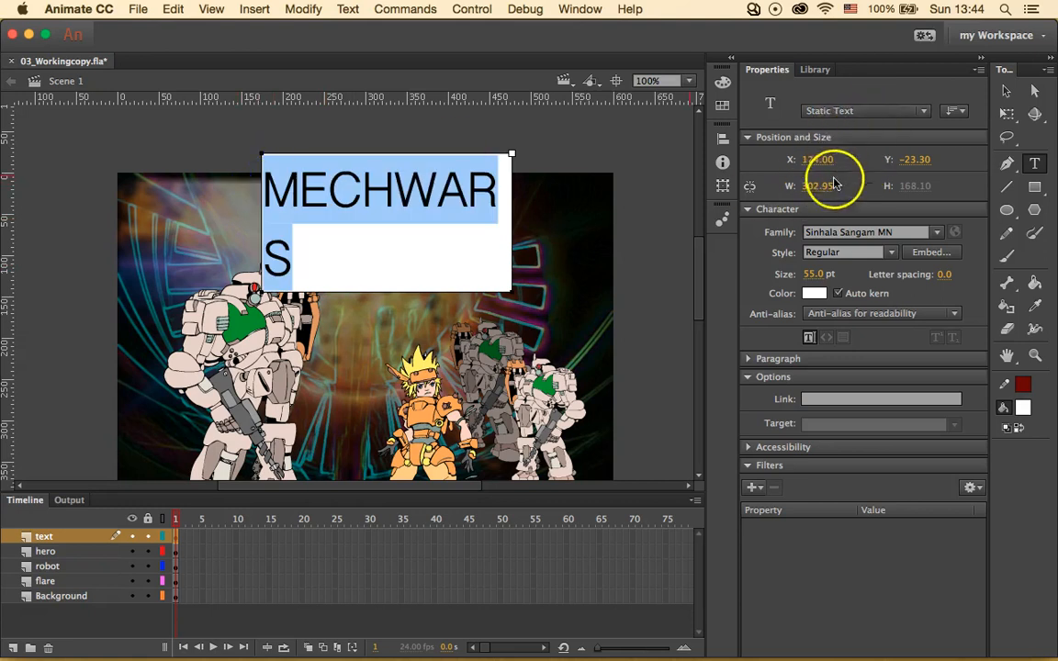
left_click_drag(815, 274, 805, 276)
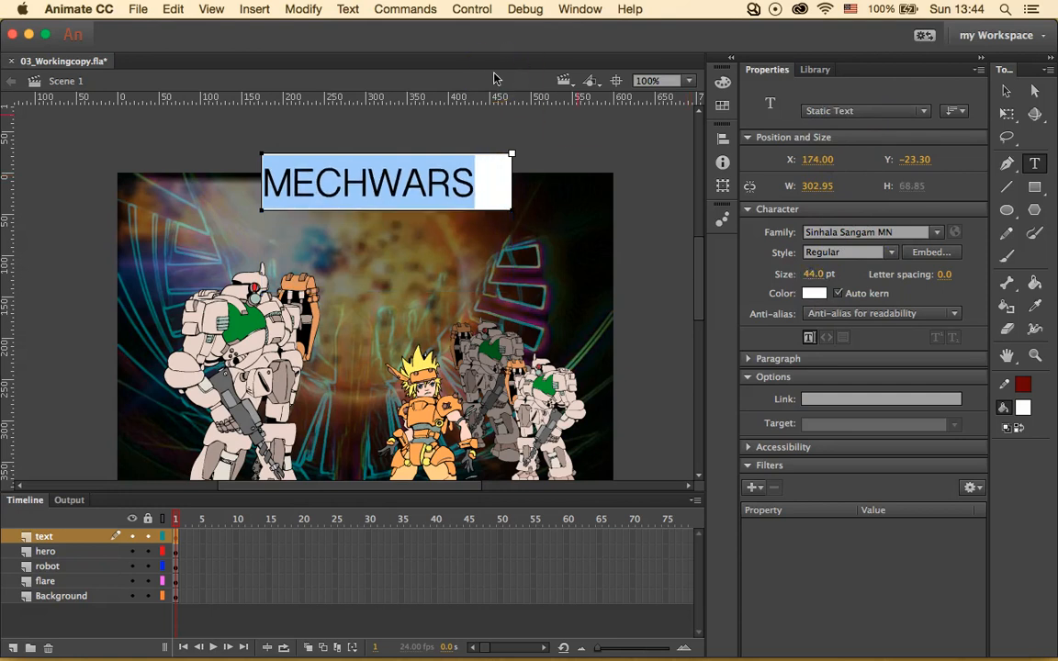
left_click(550, 204)
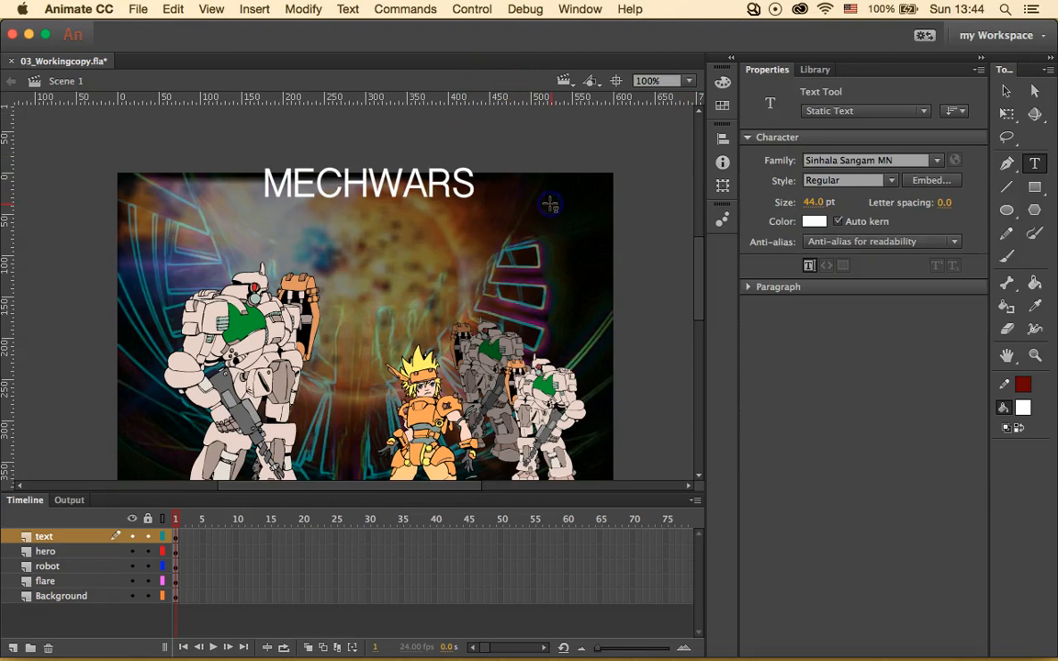
Move the MECHWARS text down onto the stage above the large robot, to about X 110, Y 39
left_click(1007, 91)
left_click(447, 145)
left_click_drag(379, 184, 321, 233)
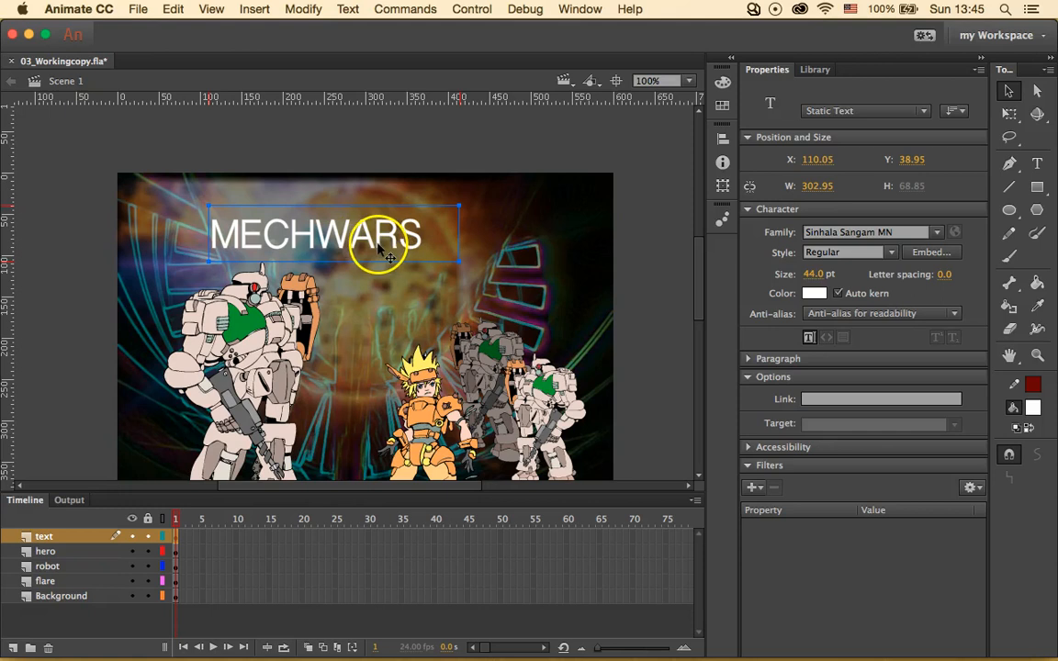
Convert the MECHWARS text into a movie clip symbol named title
left_click(297, 10)
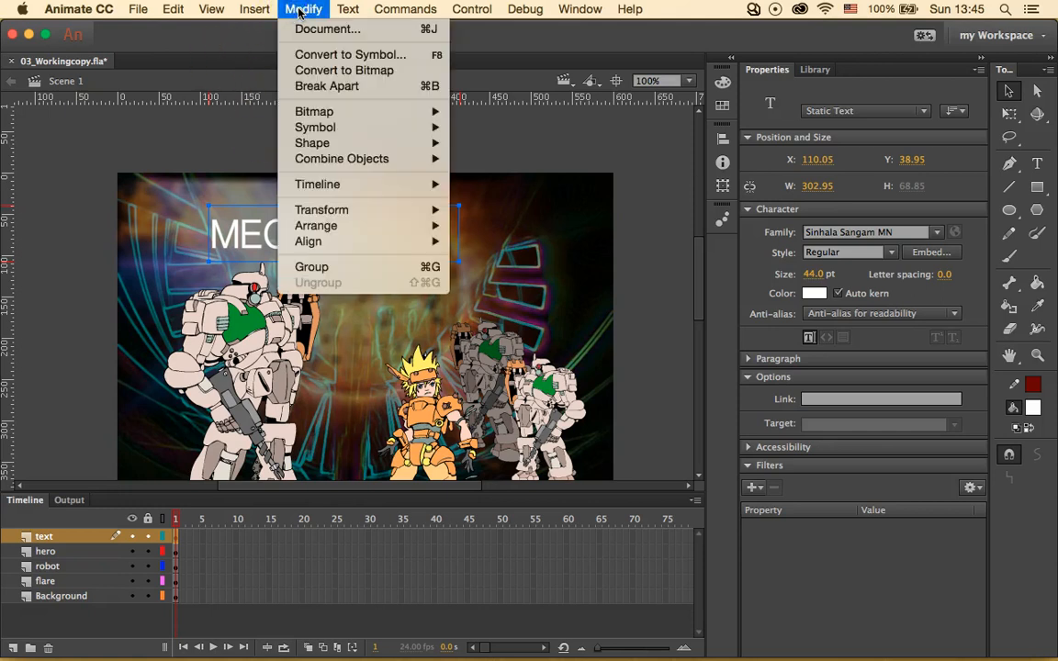
left_click(323, 55)
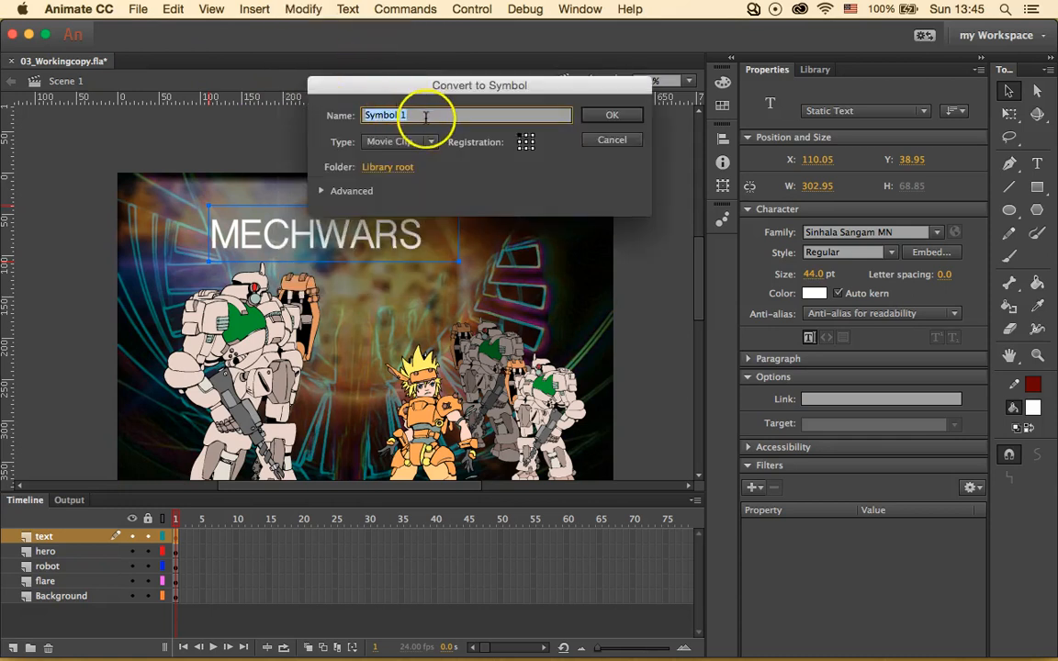
type("title")
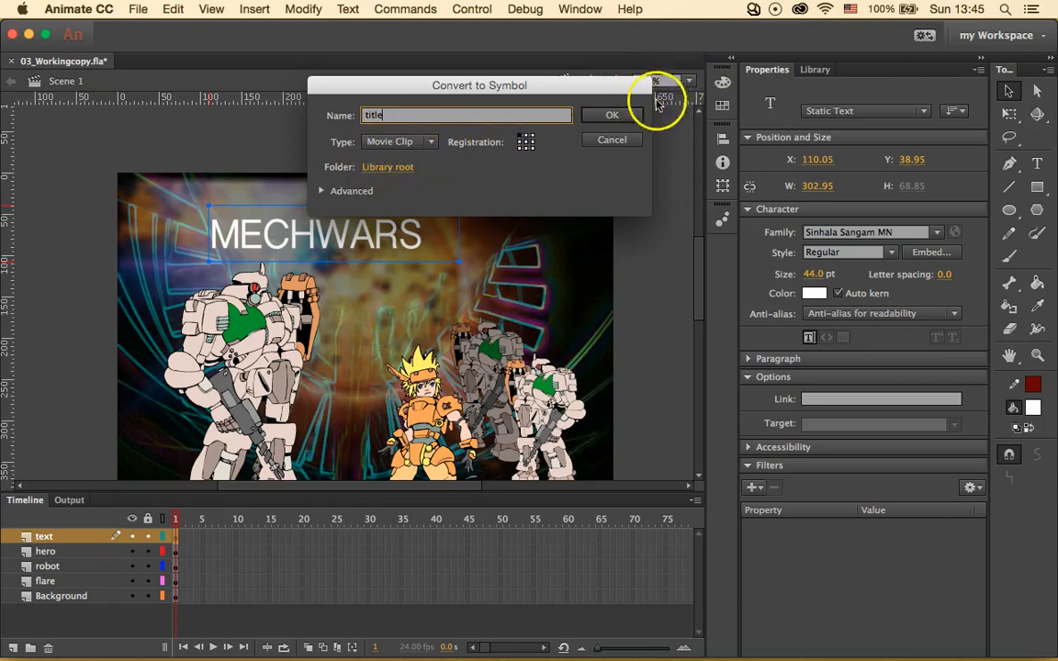
left_click(611, 115)
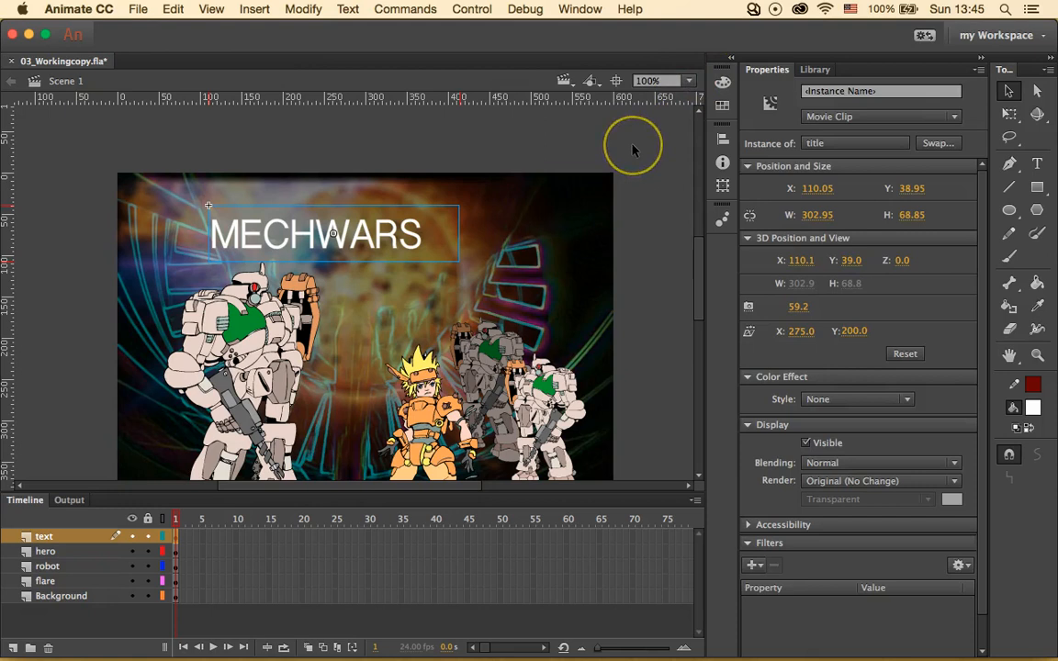
Rotate the title instance in 3D so its right end recedes, and shift it down with the 3D Translation tool to about Y 72
left_click(1039, 115)
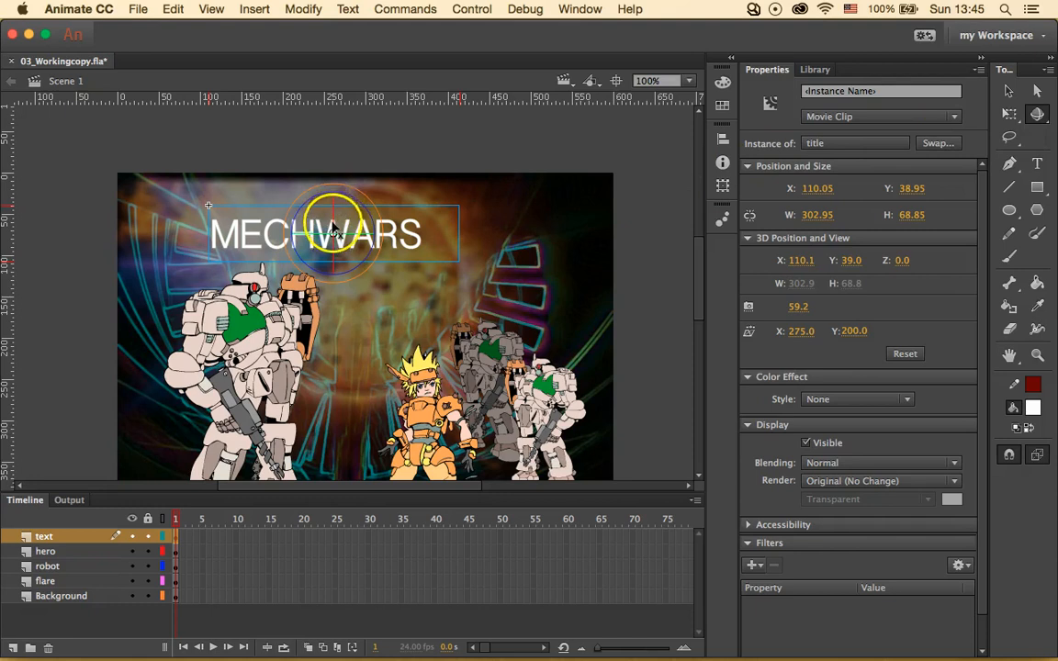
left_click_drag(332, 208, 378, 233)
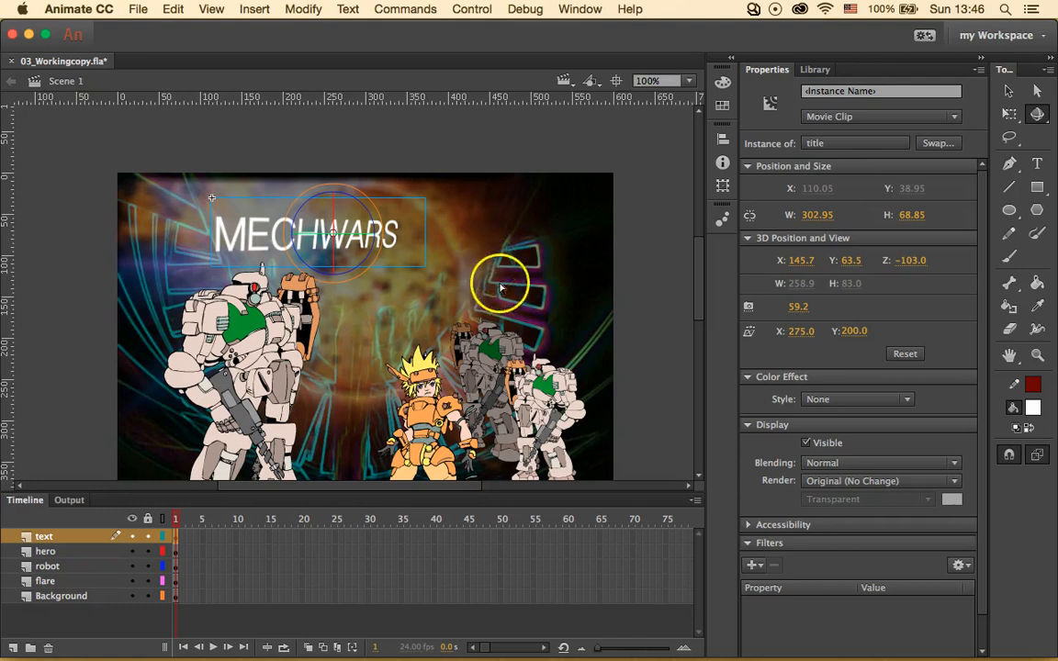
left_click(1036, 111)
left_click(937, 126)
left_click_drag(333, 195, 333, 204)
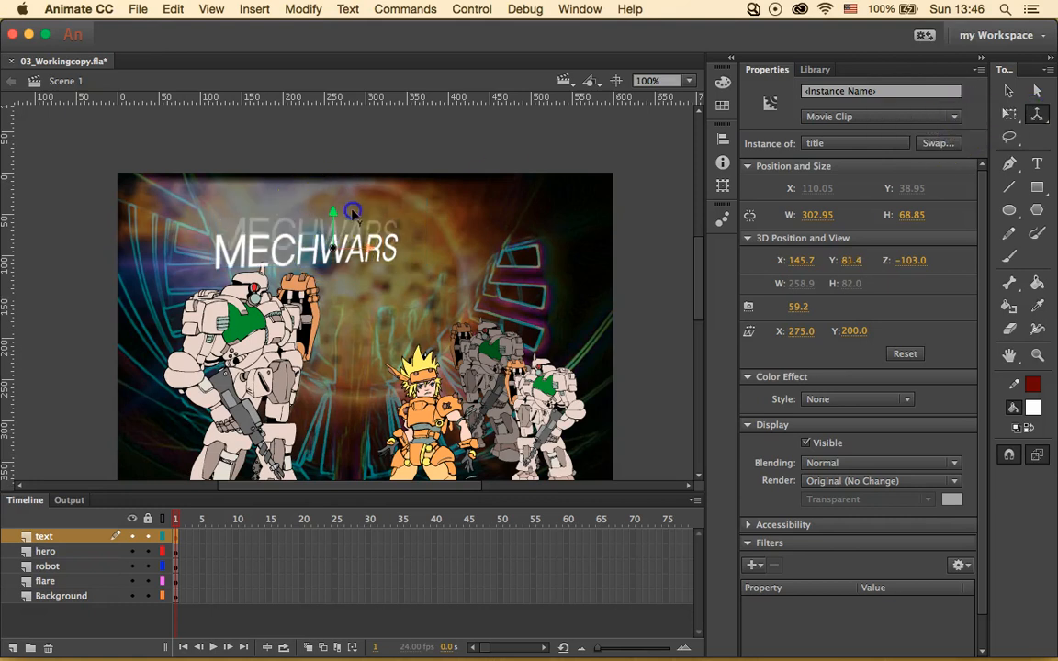
mouse_move(368, 241)
left_mouse_down()
mouse_move(445, 238)
mouse_move(305, 241)
mouse_move(369, 241)
left_mouse_up()
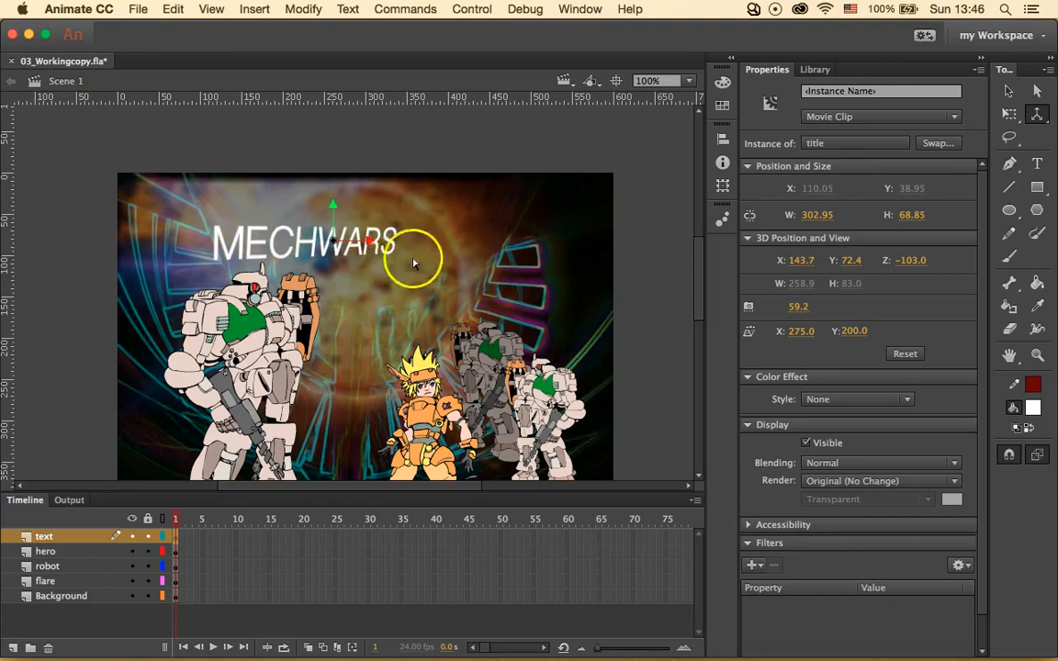
Set the title instance's 3D position to X 150 and Y 70
left_click(1009, 92)
left_click_drag(382, 249, 384, 251)
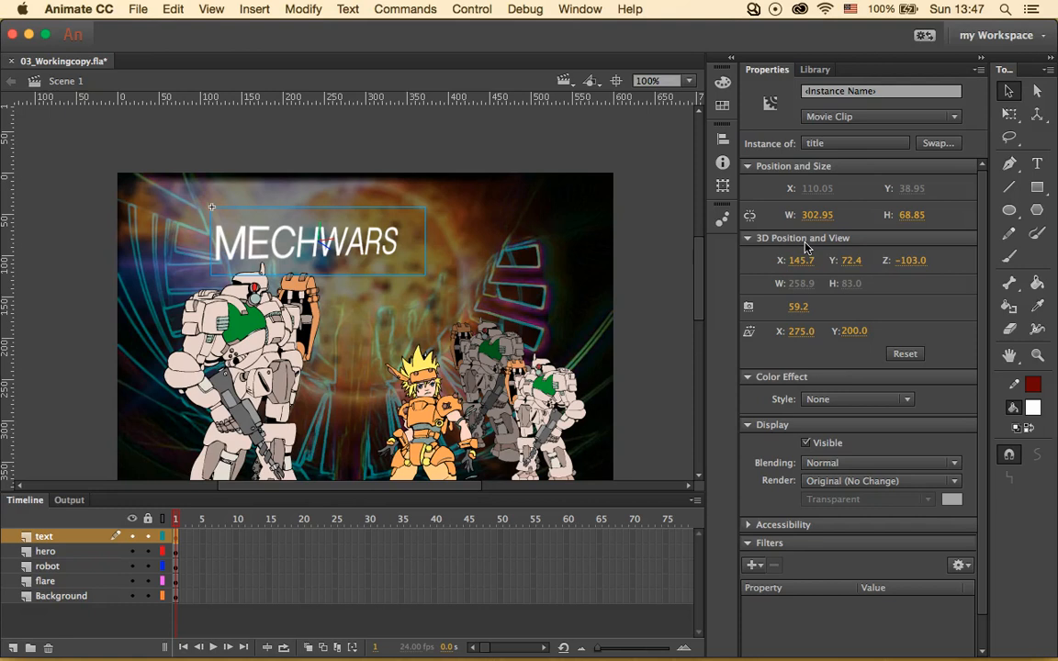
mouse_move(801, 260)
left_mouse_down()
mouse_move(817, 260)
mouse_move(804, 260)
left_mouse_up()
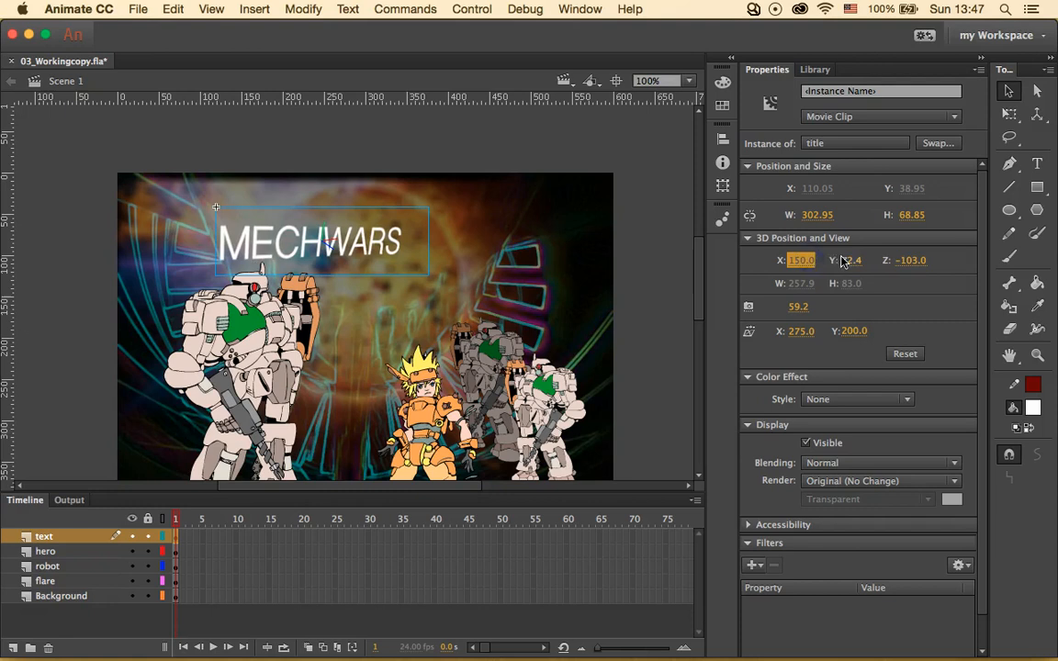
left_click(845, 260)
left_click_drag(846, 260, 847, 259)
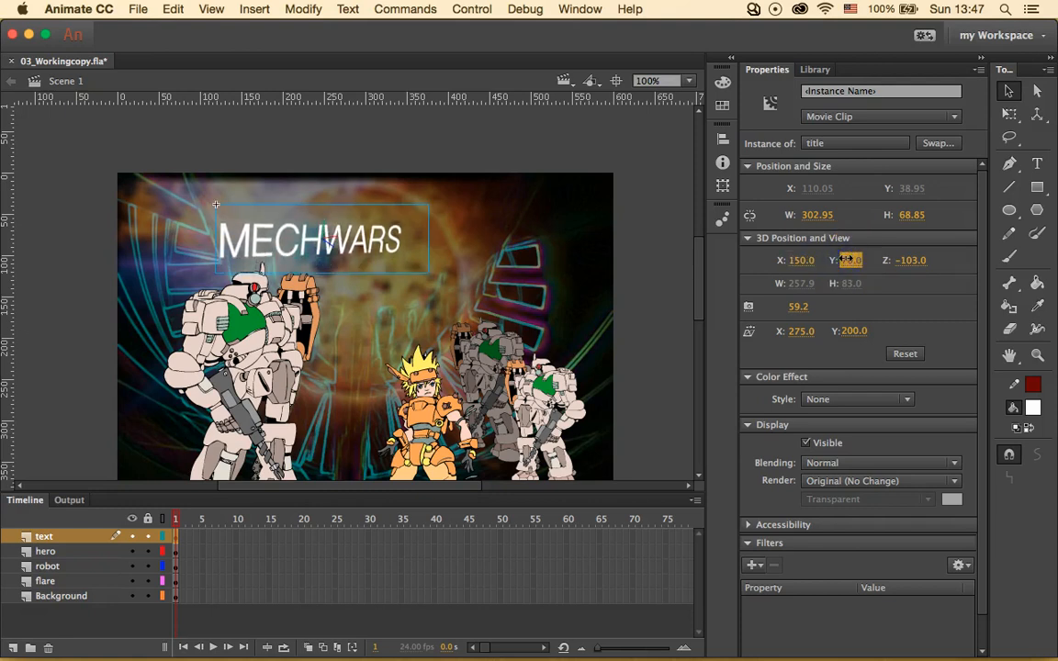
left_click(845, 260)
Reset the vanishing point to the stage centre, X 300, Y 225, and widen the perspective angle to about 69 for the title
left_click(910, 356)
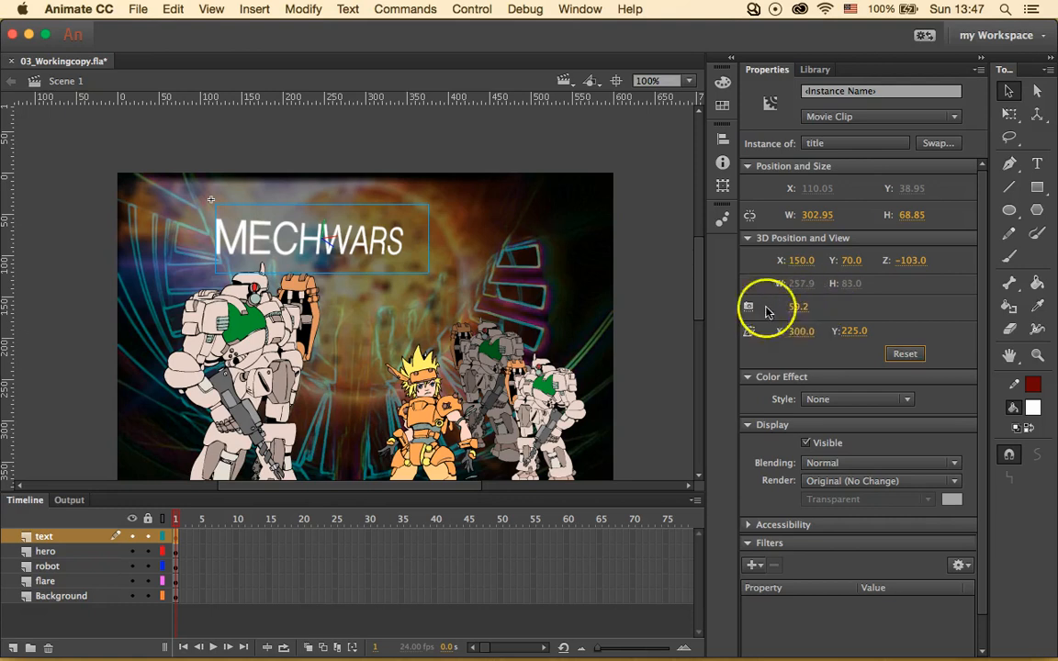
mouse_move(799, 307)
left_mouse_down()
mouse_move(830, 309)
mouse_move(813, 311)
left_mouse_up()
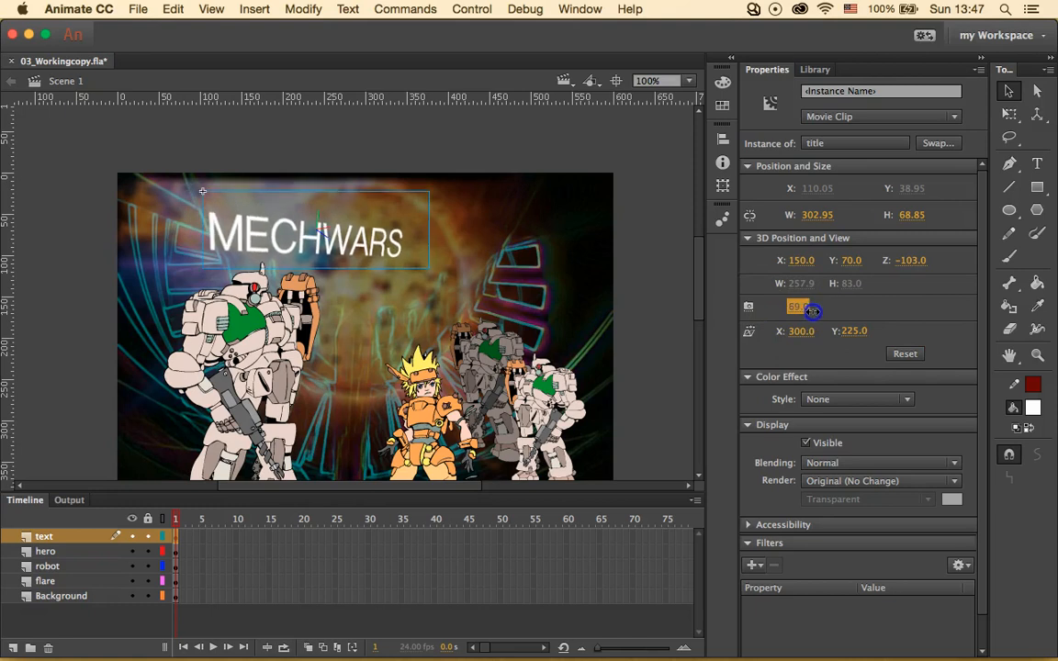
left_click(677, 261)
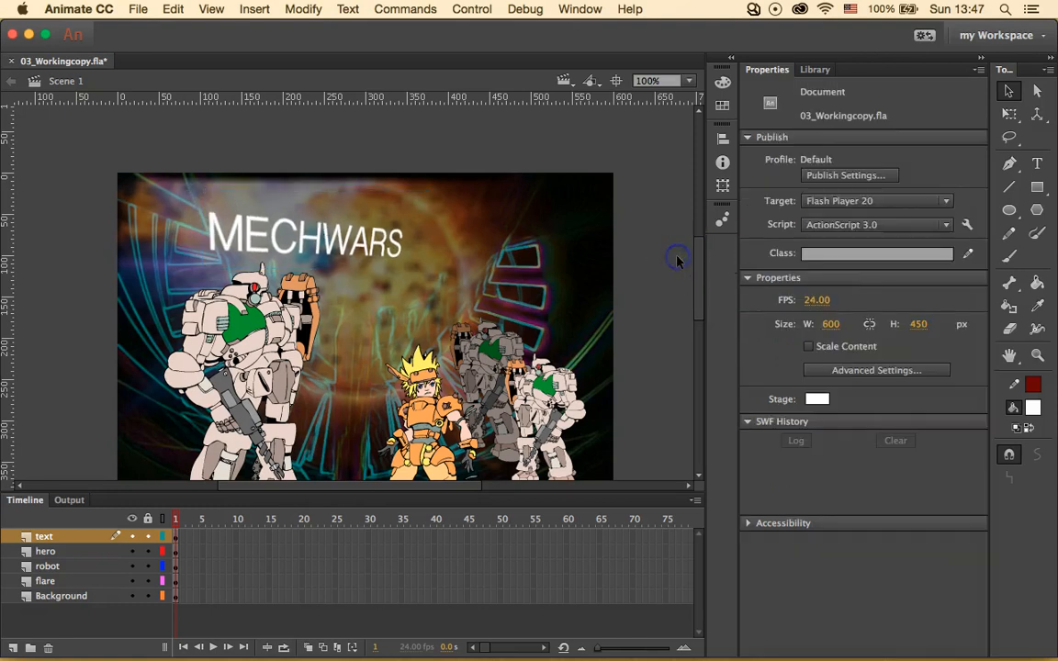
Save the 03_Workingcopy.fla document
left_click(128, 10)
left_click(158, 136)
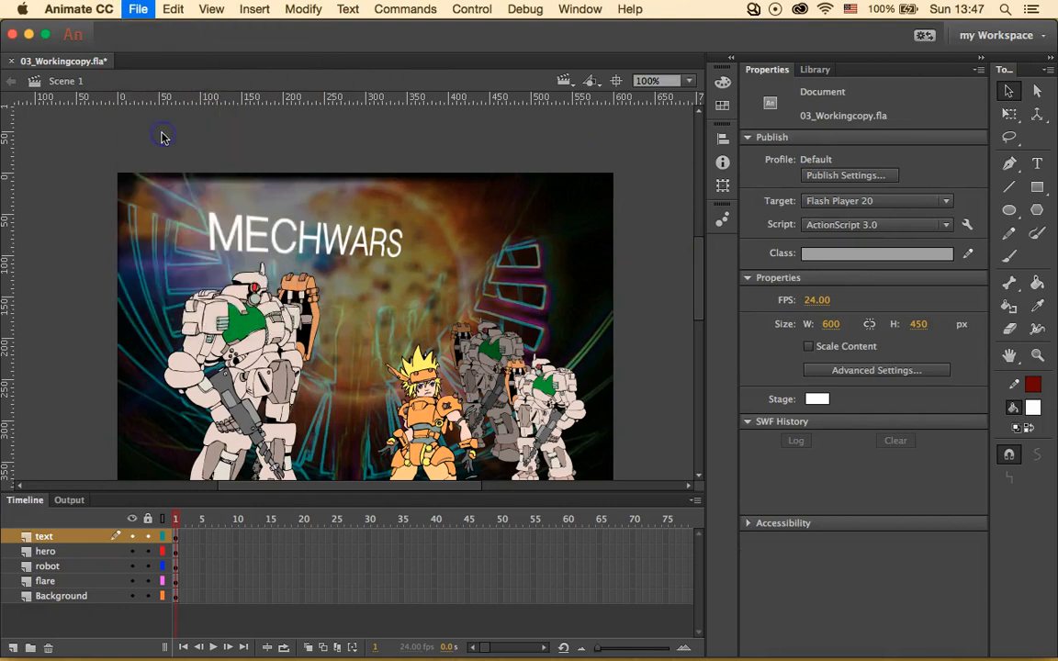